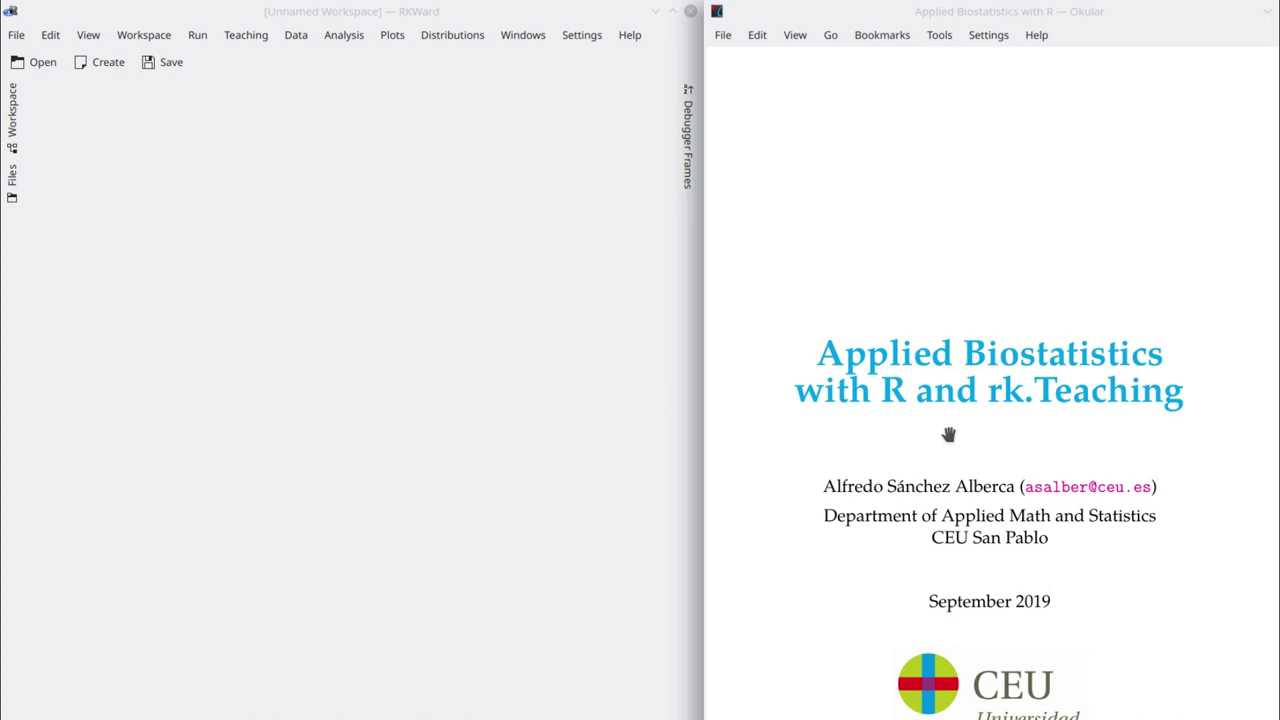
Go to the Sampling statistics practice from the PDF's contents and read its solved exercises.
{"action": "scroll", "coordinate": [950, 430], "scroll_direction": "down", "scroll_amount": 10}
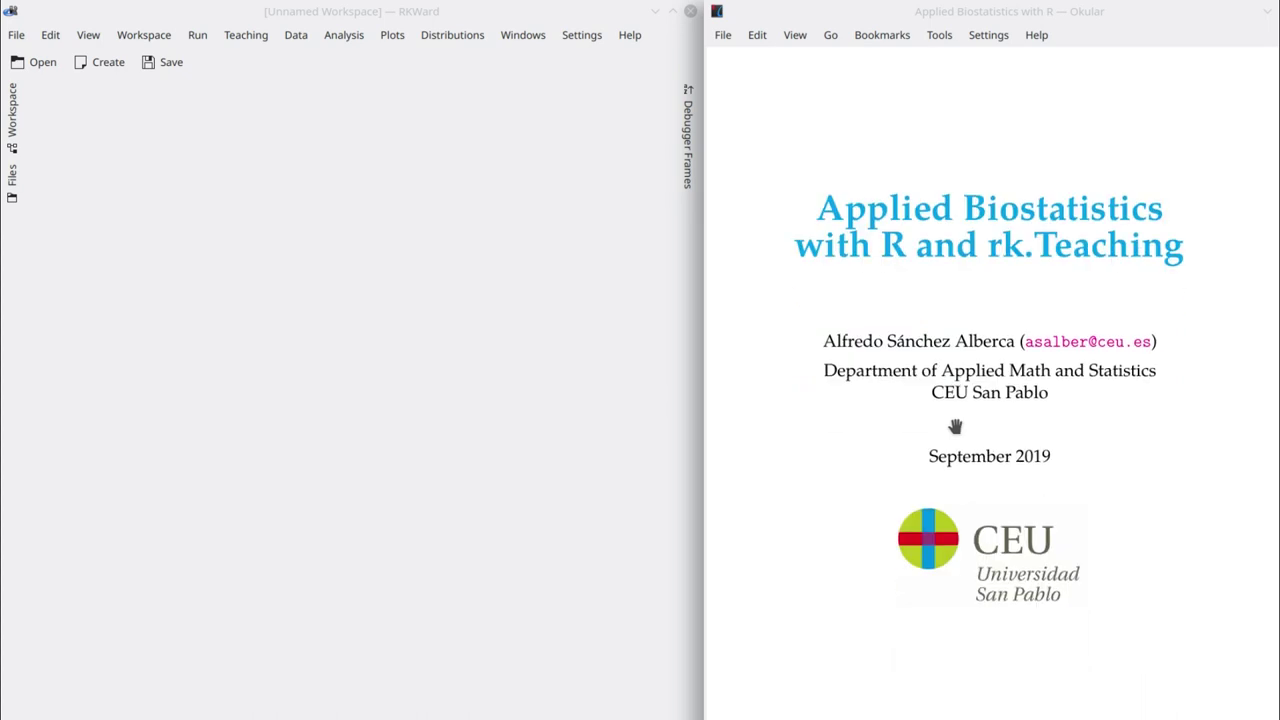
{"action": "scroll", "coordinate": [955, 427], "scroll_direction": "down", "scroll_amount": 15}
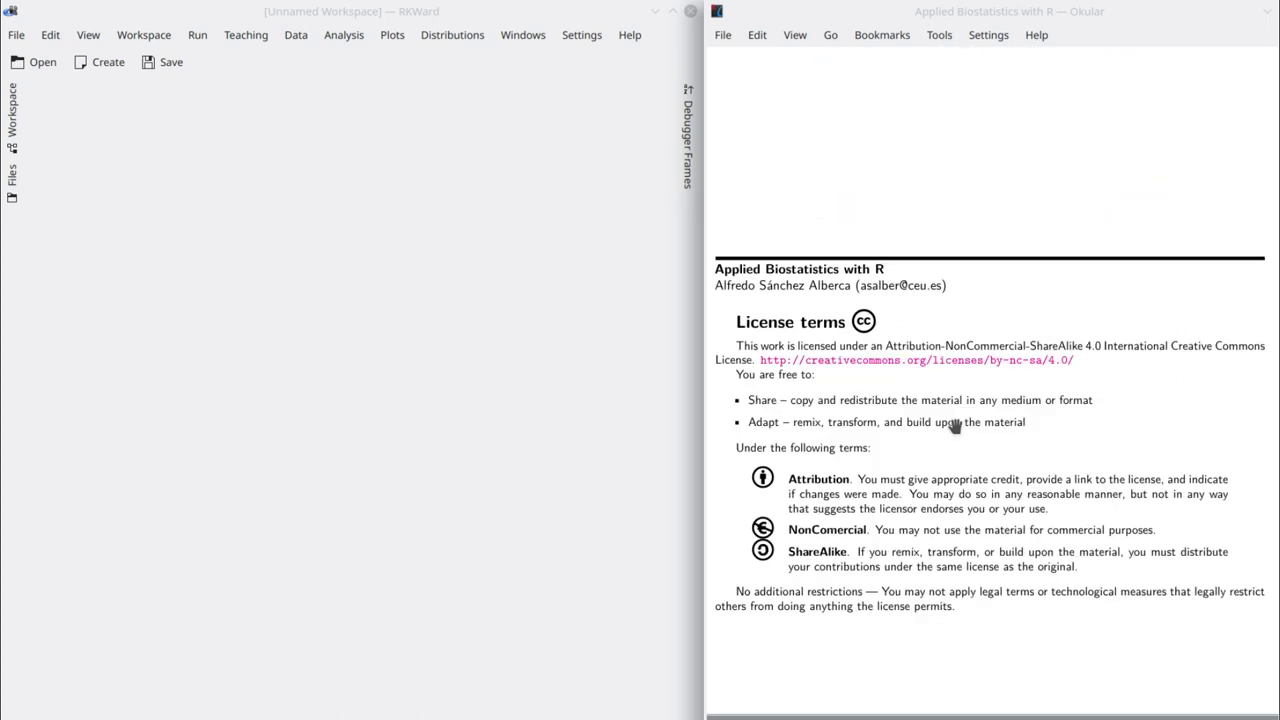
{"action": "scroll", "coordinate": [950, 435], "scroll_direction": "down", "scroll_amount": 1}
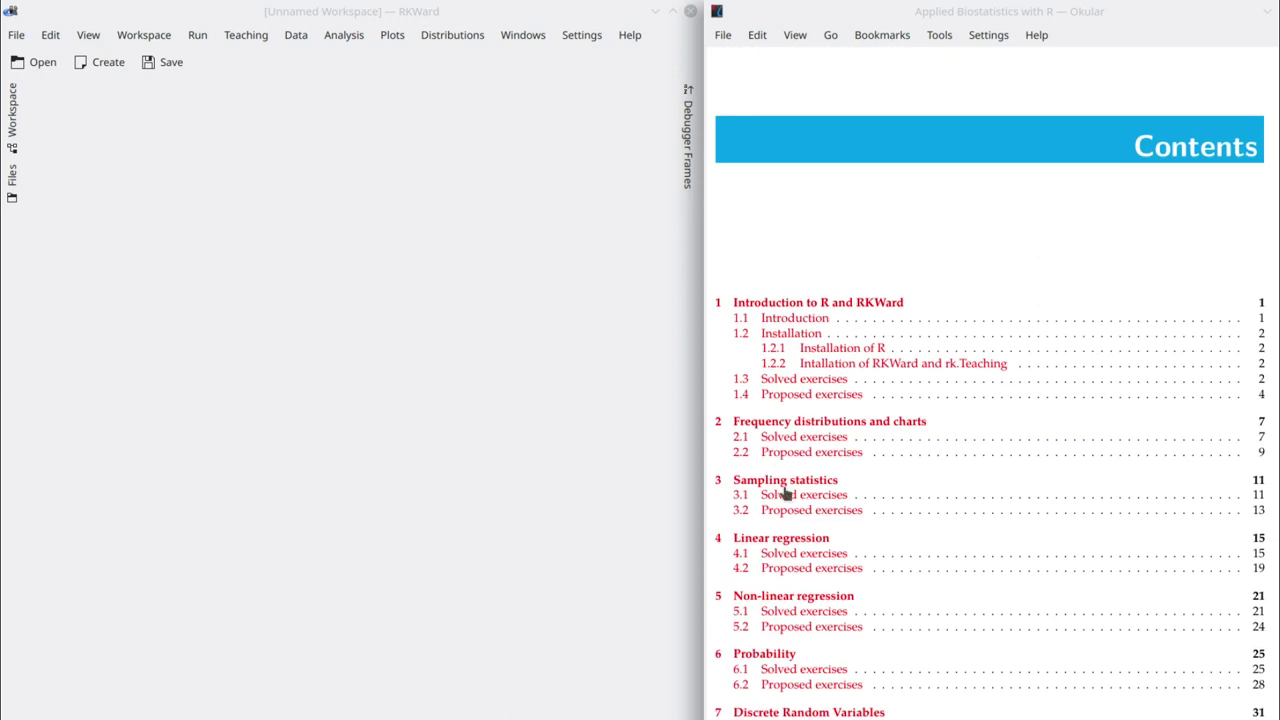
{"action": "left_click", "coordinate": [802, 484]}
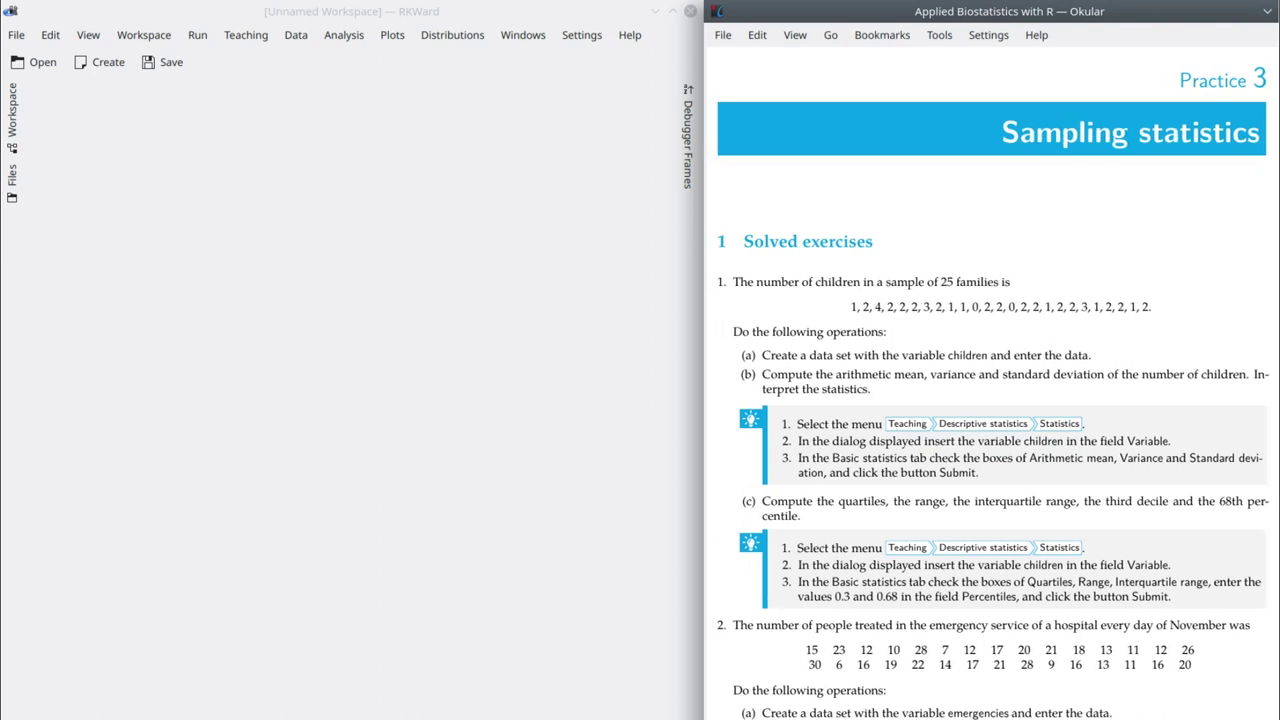
{"action": "scroll", "coordinate": [816, 342], "scroll_direction": "down", "scroll_amount": 3}
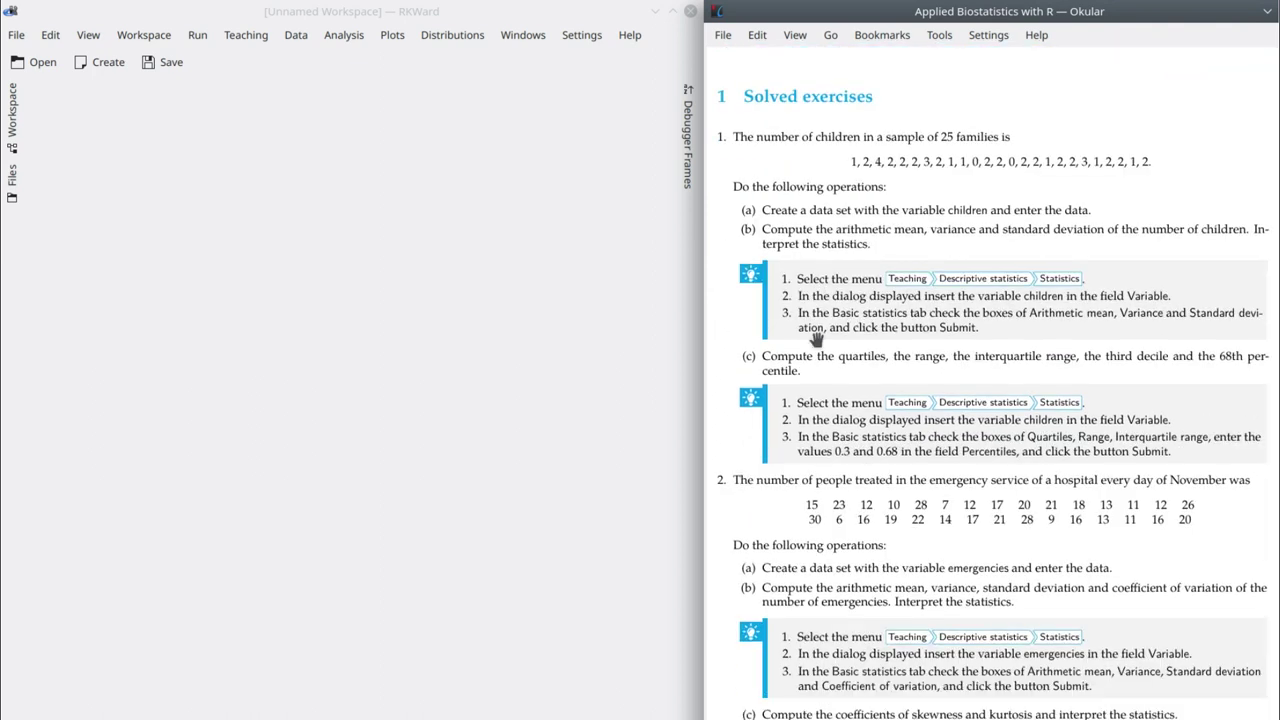
{"action": "scroll", "coordinate": [816, 340], "scroll_direction": "down", "scroll_amount": 1}
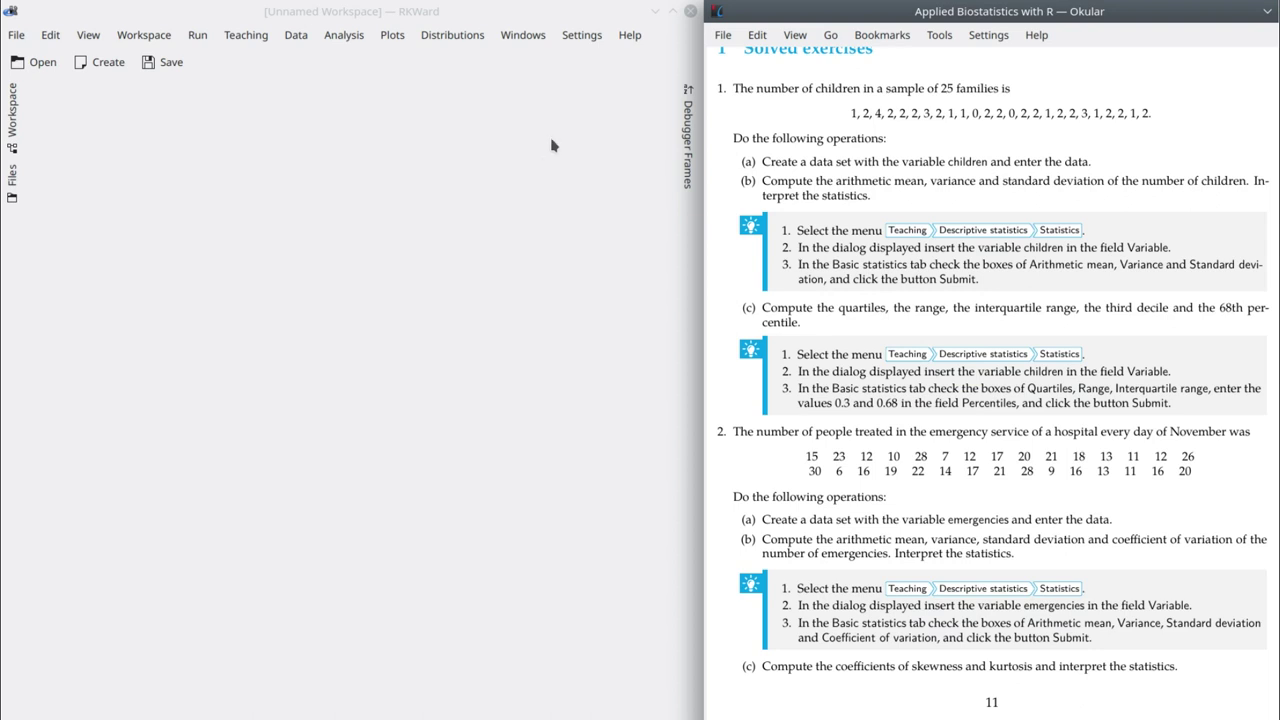
Load the installed rk.Teaching package through RKWard's R package management and confirm the configuration.
{"action": "left_click", "coordinate": [581, 38]}
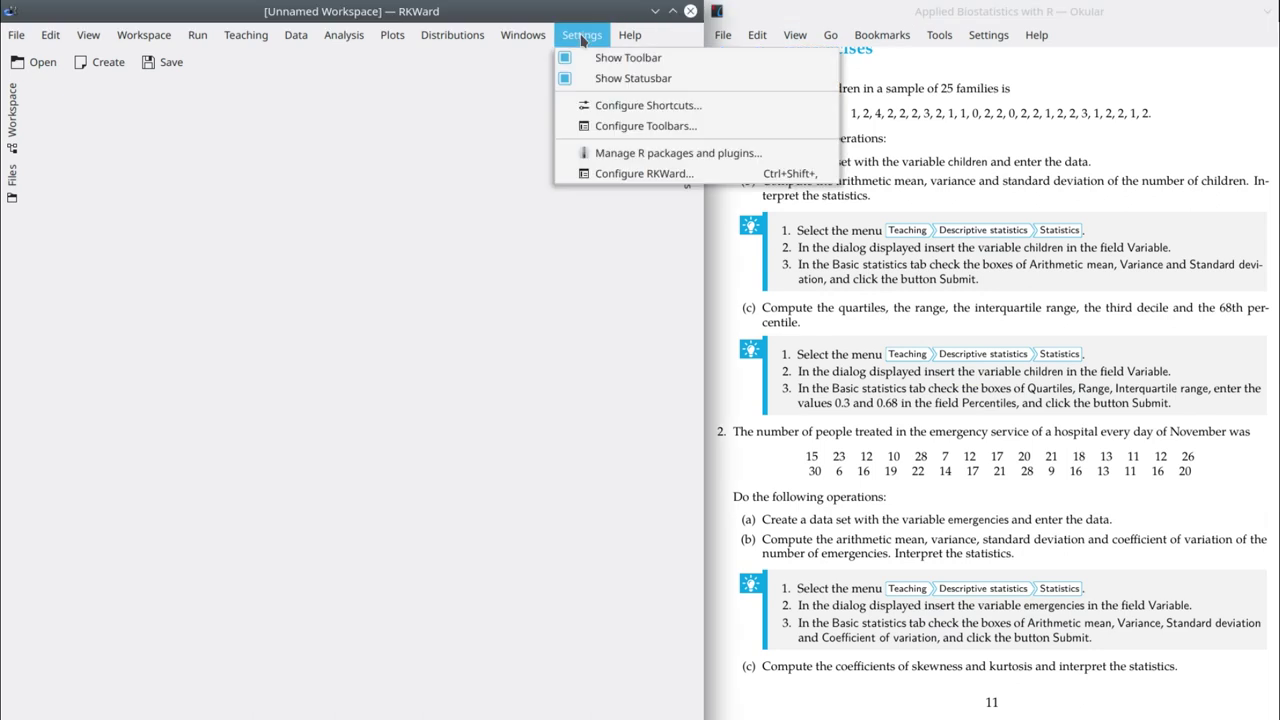
{"action": "left_click", "coordinate": [621, 153]}
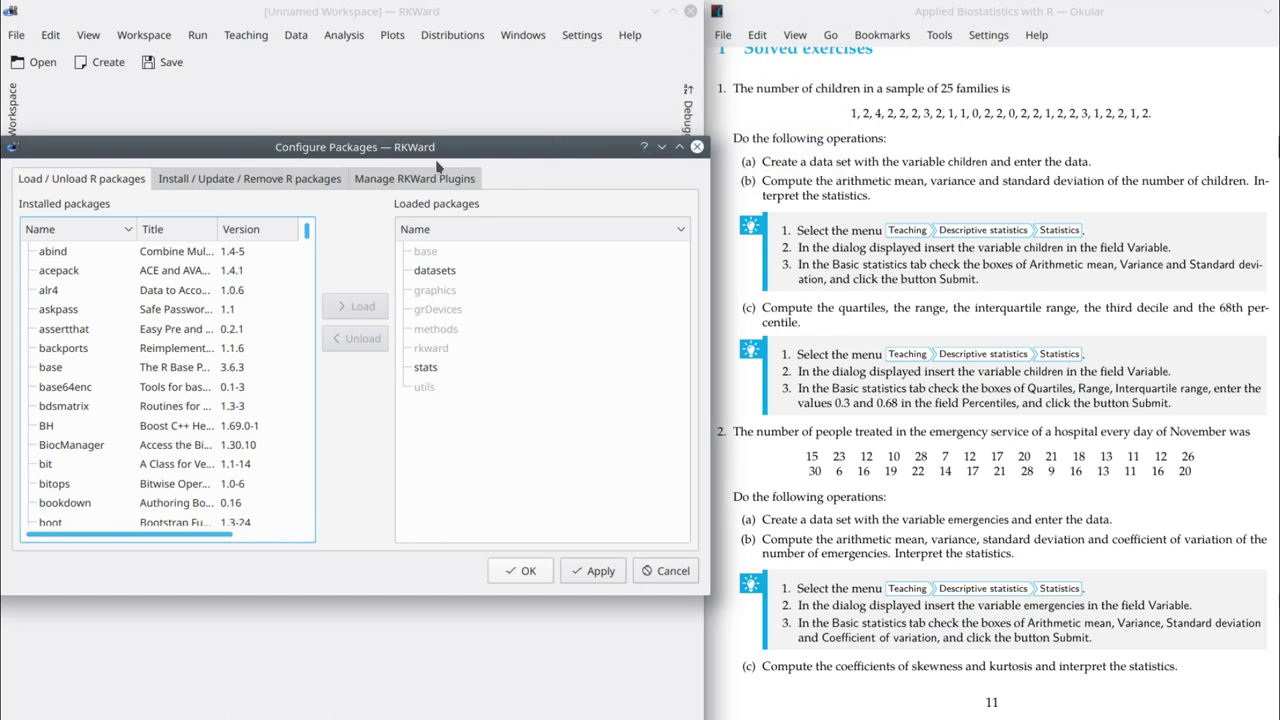
{"action": "left_click_drag", "start_coordinate": [307, 231], "coordinate": [307, 445]}
{"action": "left_click", "coordinate": [100, 367]}
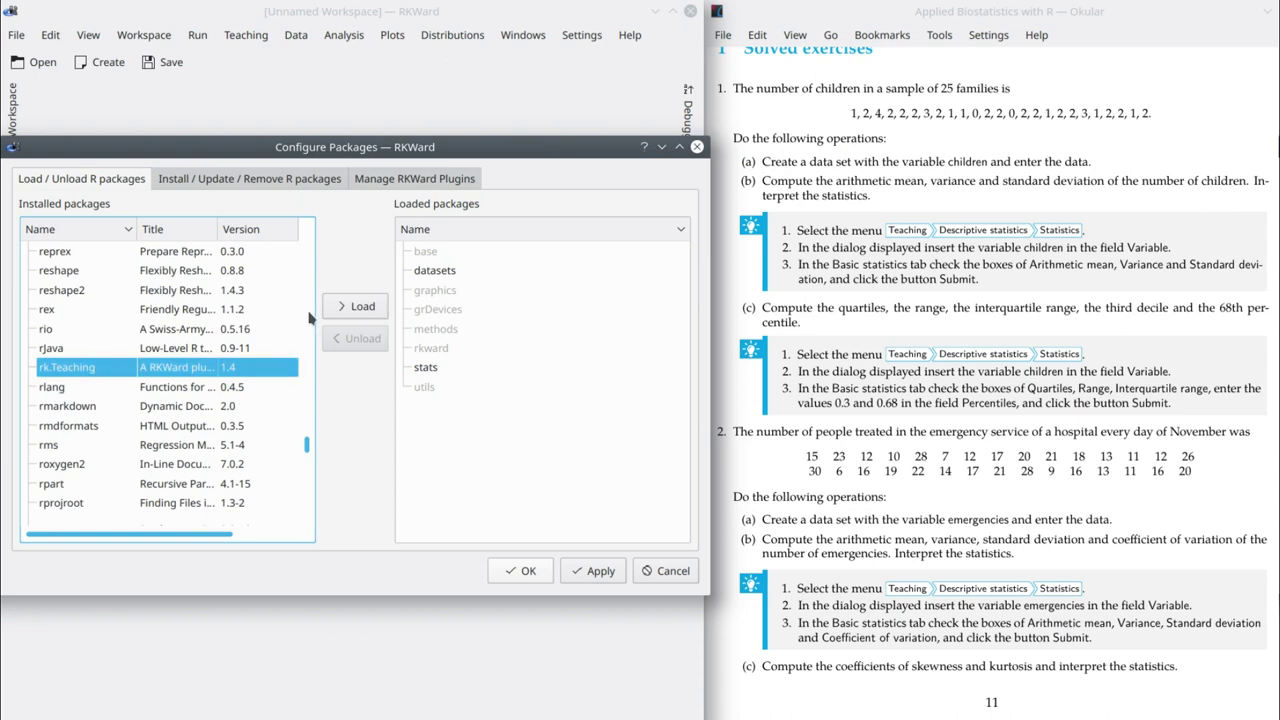
{"action": "left_click", "coordinate": [340, 312]}
{"action": "left_click", "coordinate": [523, 579]}
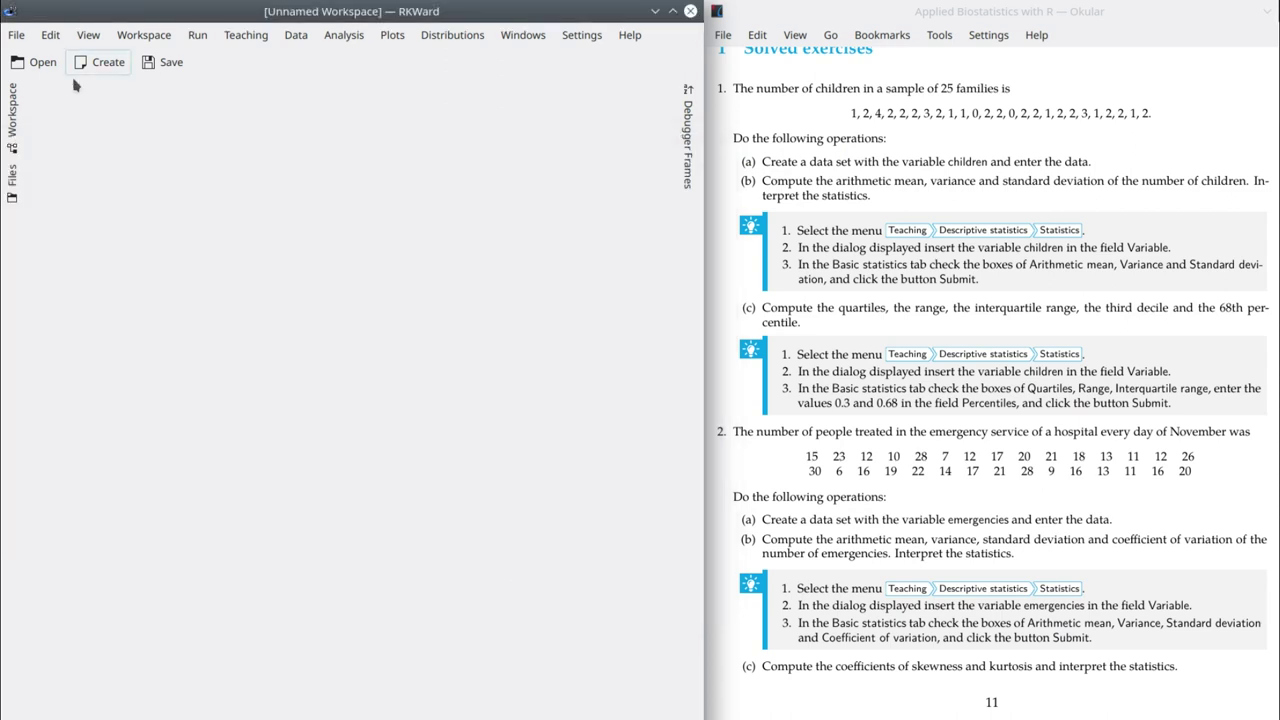
Show the rk.Teaching package's objects in the workspace browser and filter the list by "childre".
{"action": "left_click", "coordinate": [13, 120]}
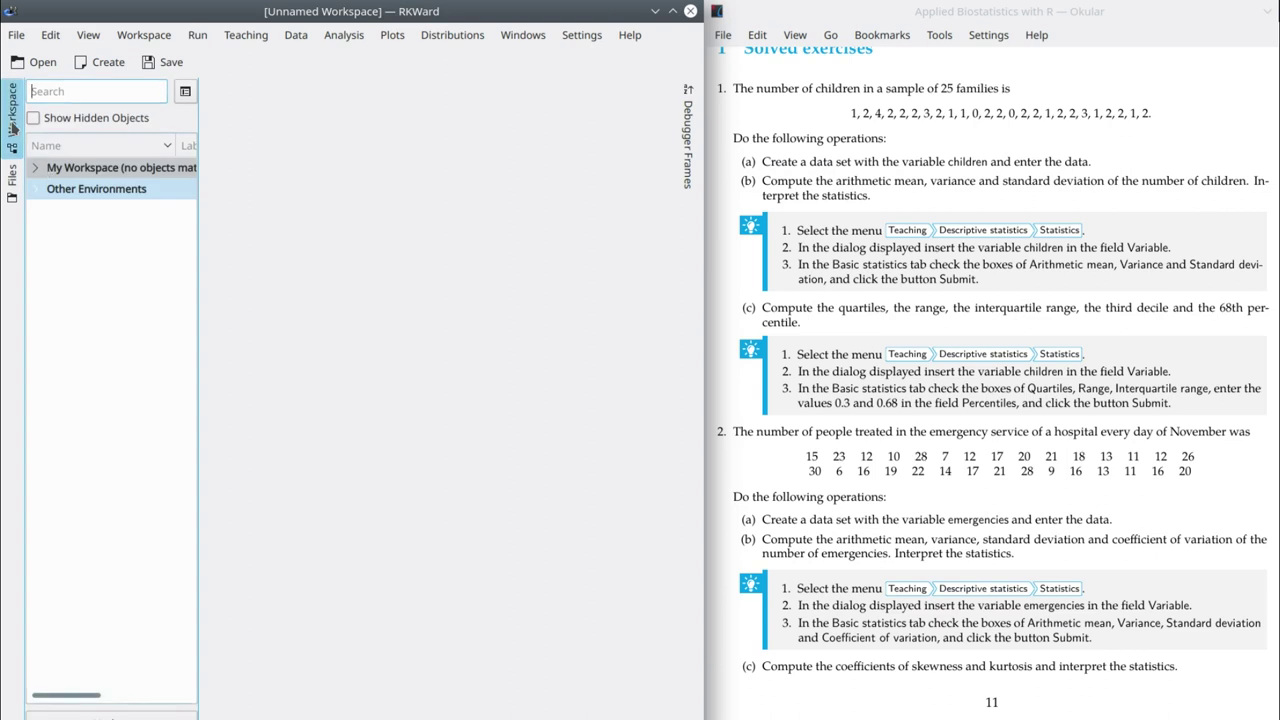
{"action": "left_click", "coordinate": [35, 192]}
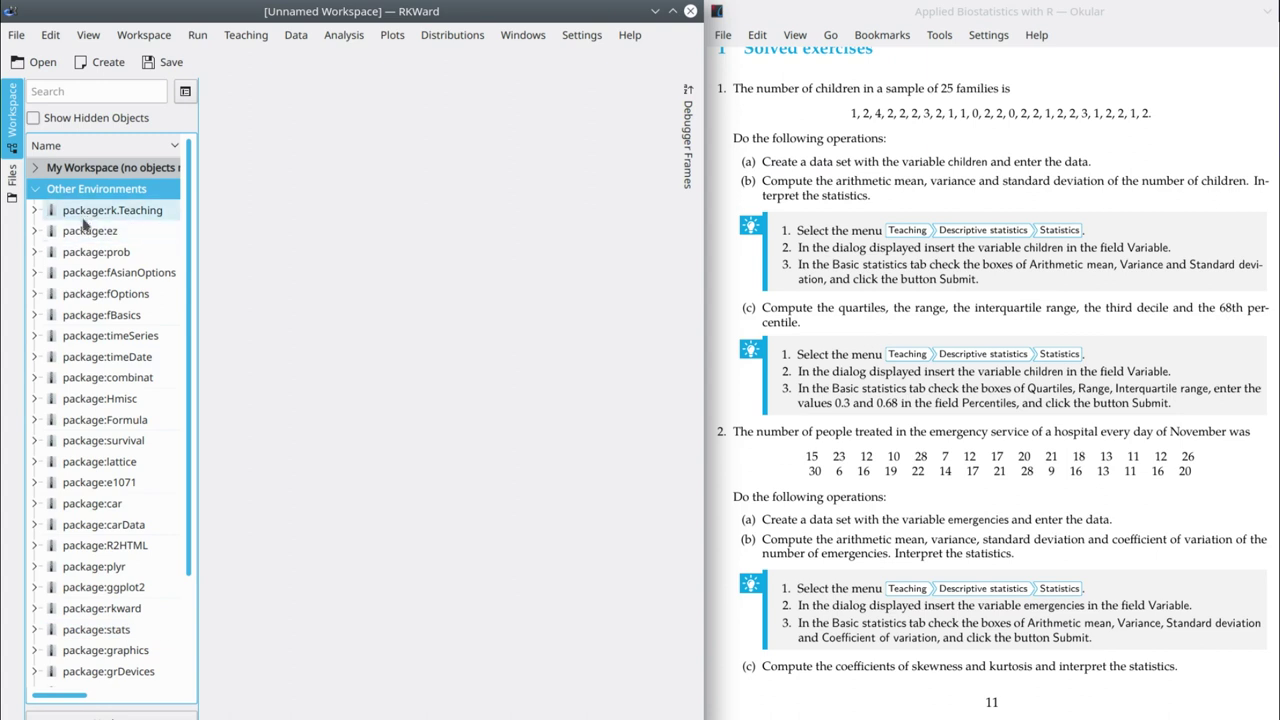
{"action": "mouse_move", "coordinate": [89, 218]}
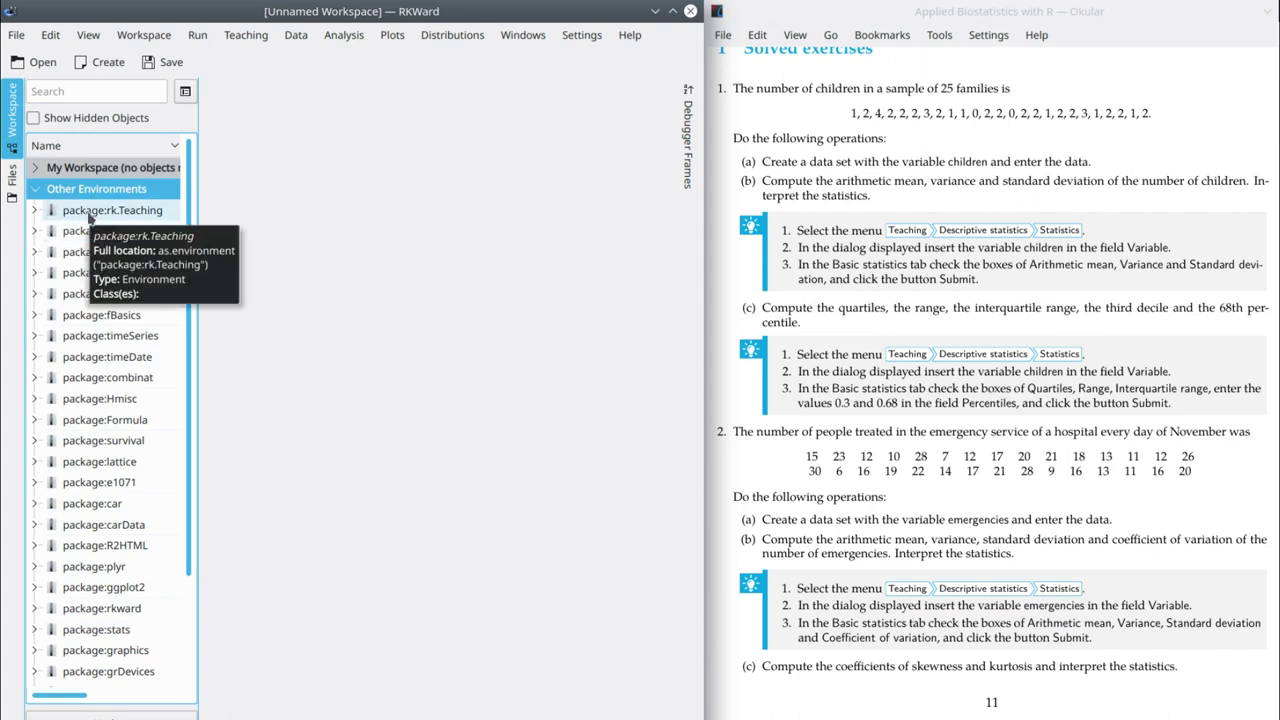
{"action": "left_click", "coordinate": [35, 213]}
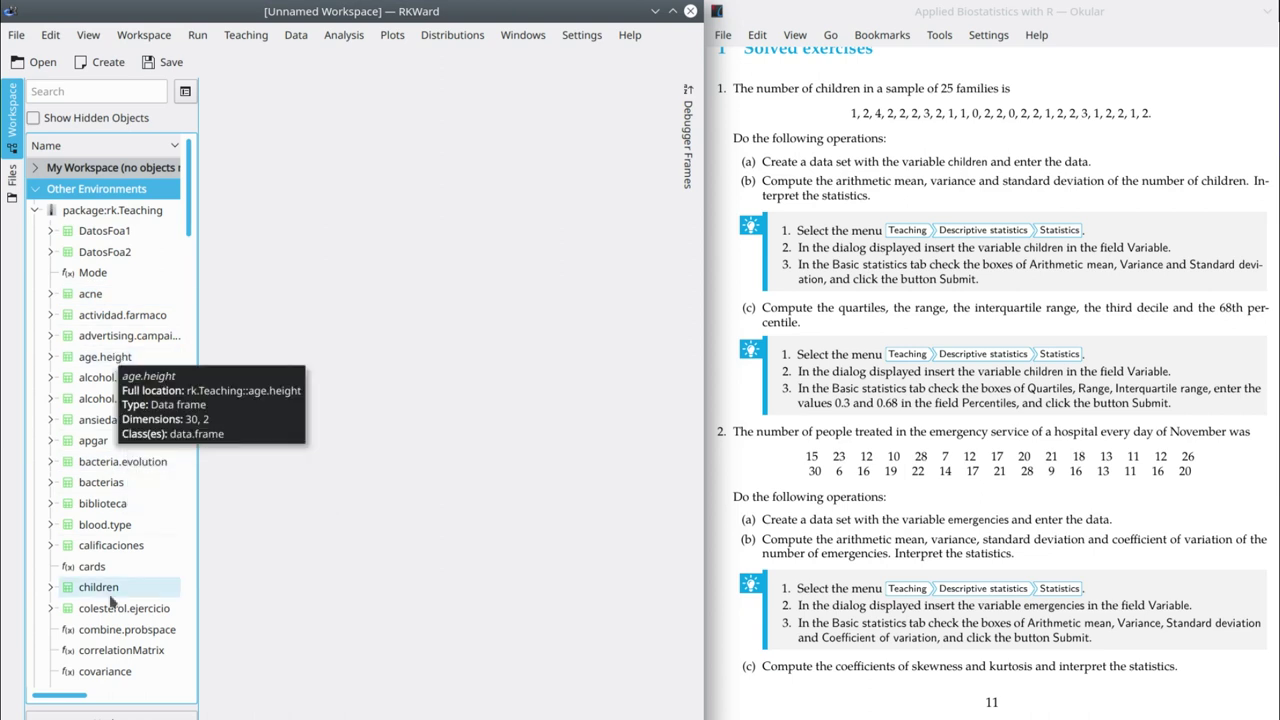
{"action": "left_click", "coordinate": [65, 93]}
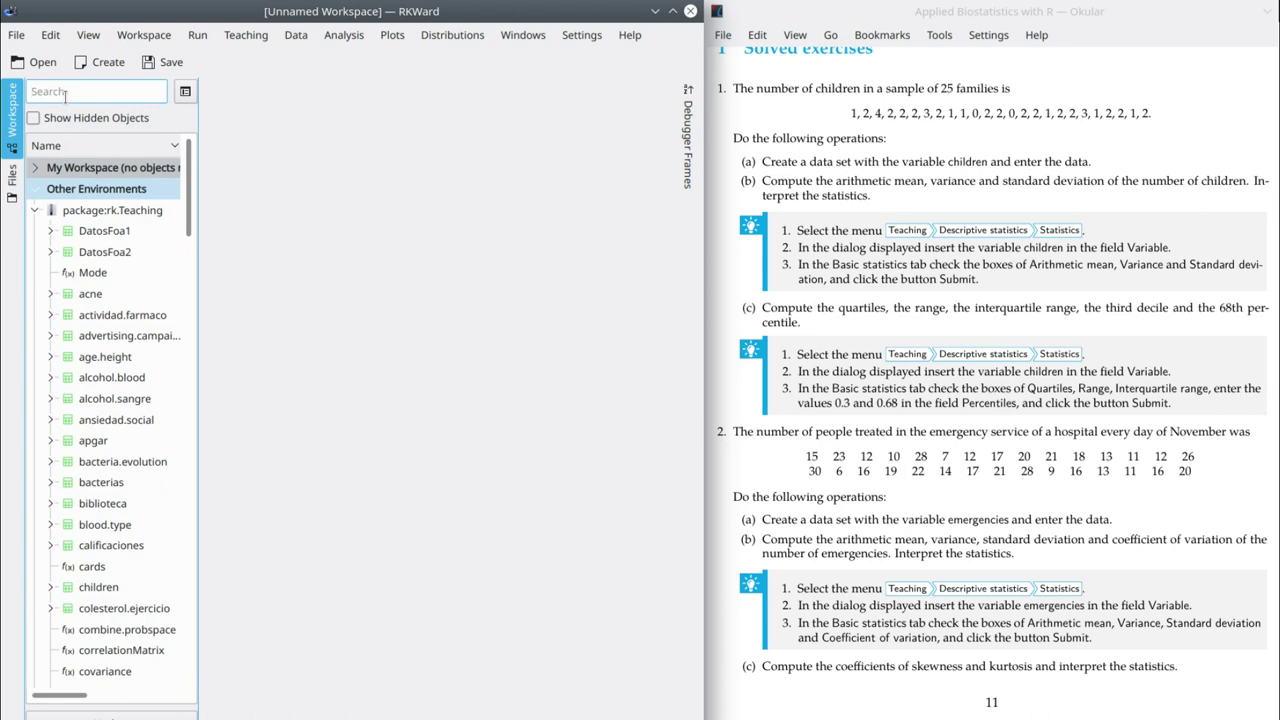
{"action": "type", "text": "childre"}
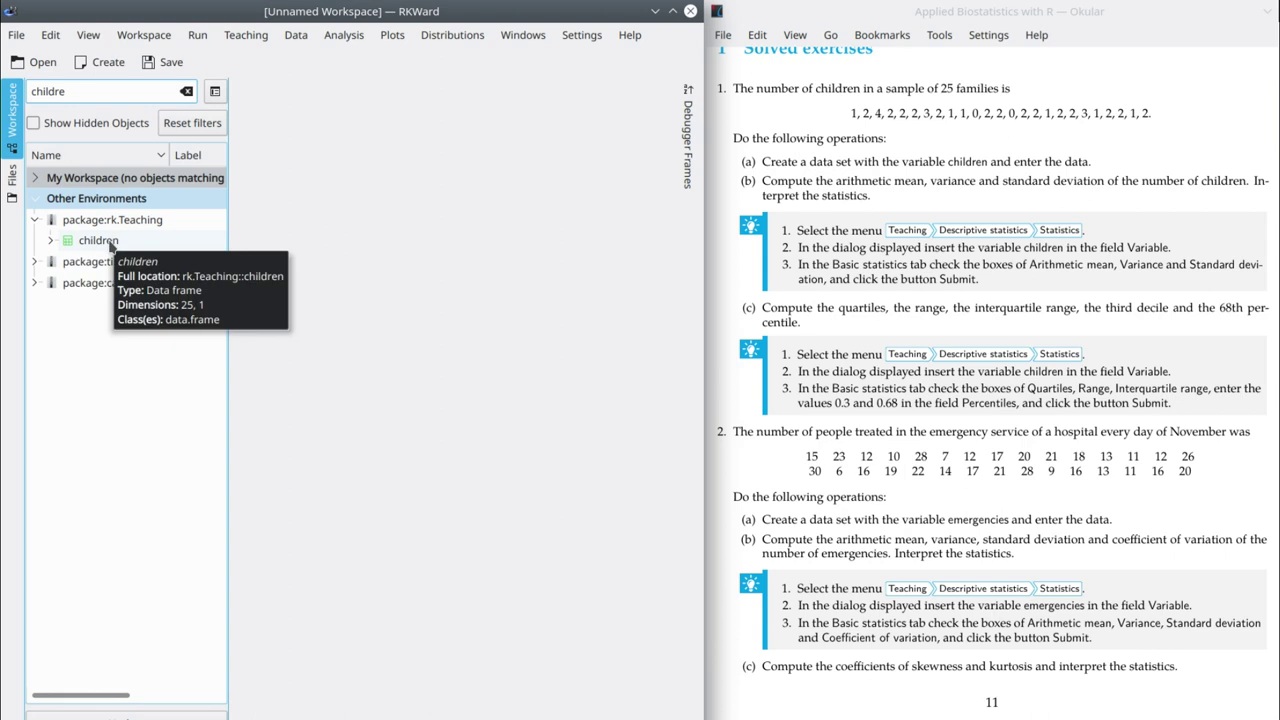
Copy the children data frame from rk.Teaching to .GlobalEnv and open the copy from My Workspace in the data editor.
{"action": "left_click", "coordinate": [148, 244]}
{"action": "mouse_move", "coordinate": [148, 244]}
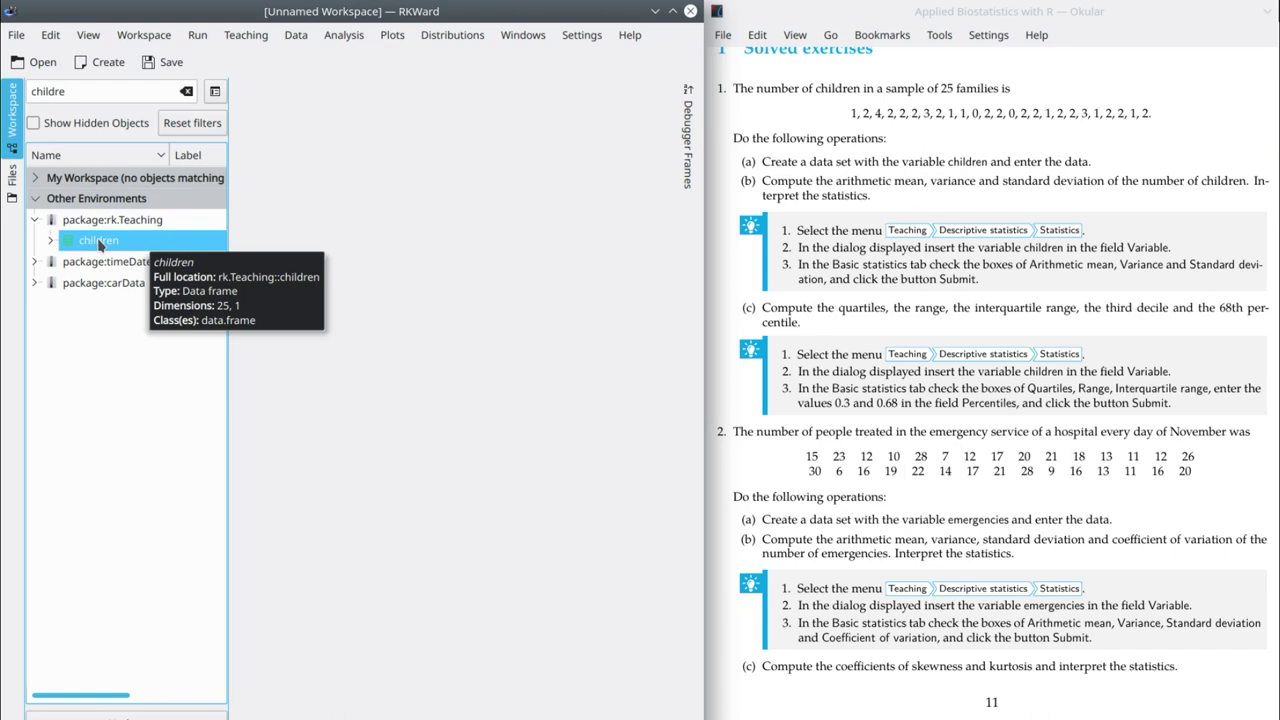
{"action": "right_click", "coordinate": [100, 245]}
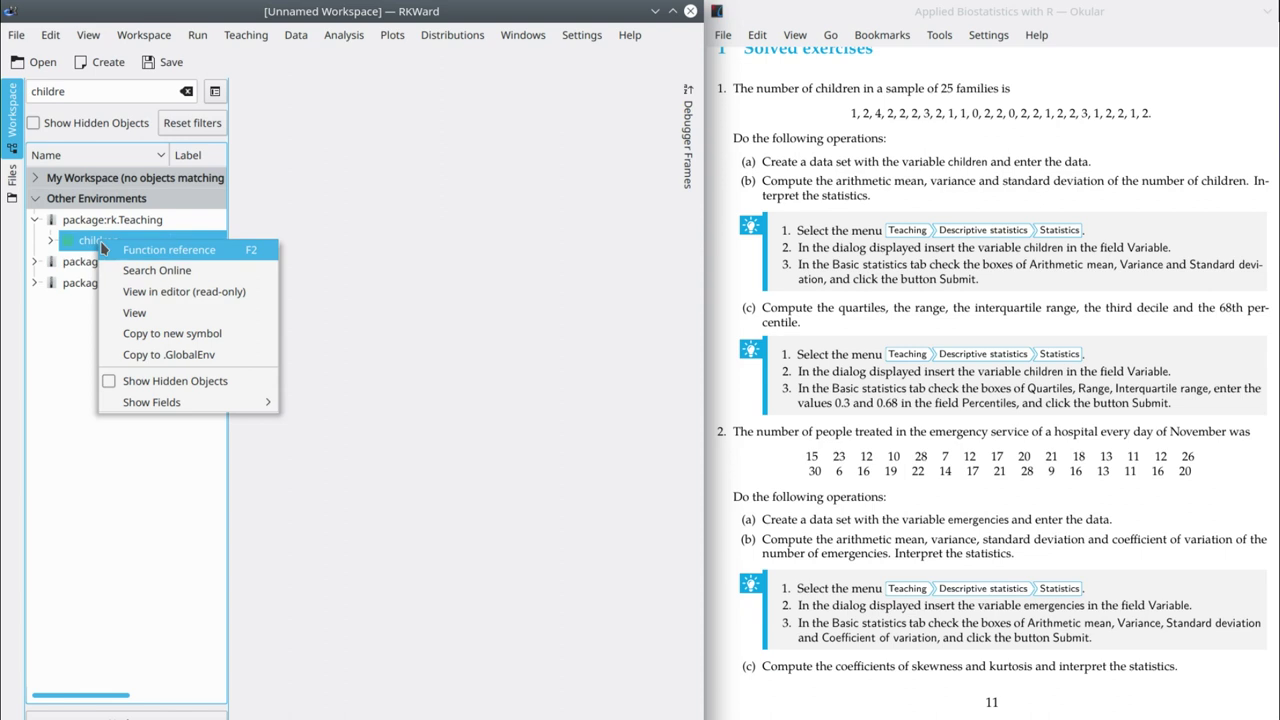
{"action": "left_click", "coordinate": [237, 360]}
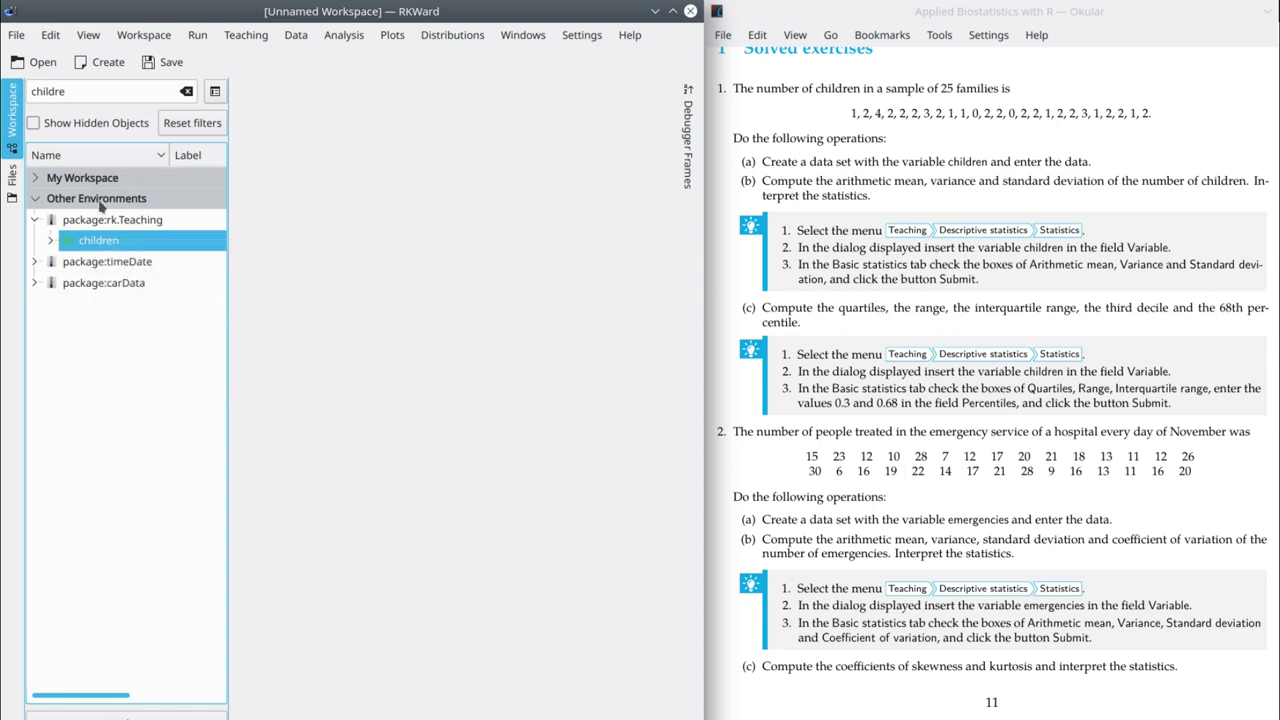
{"action": "double_click", "coordinate": [60, 179]}
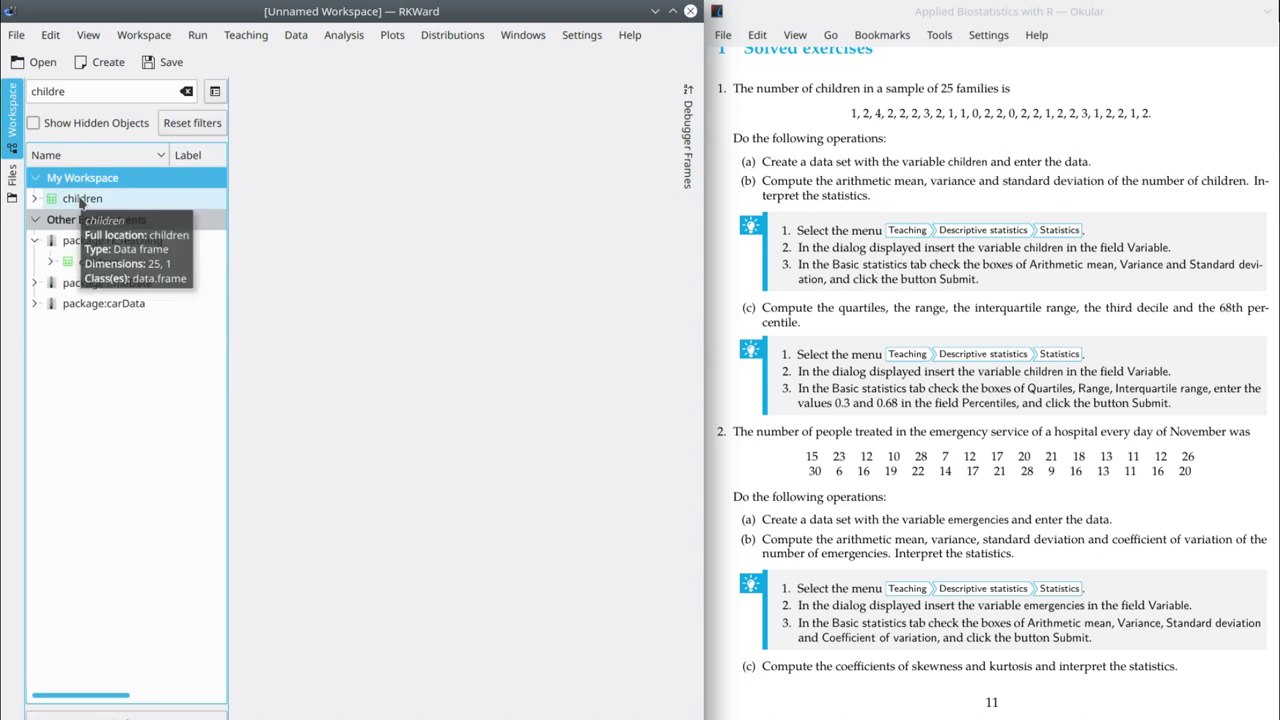
{"action": "double_click", "coordinate": [78, 201]}
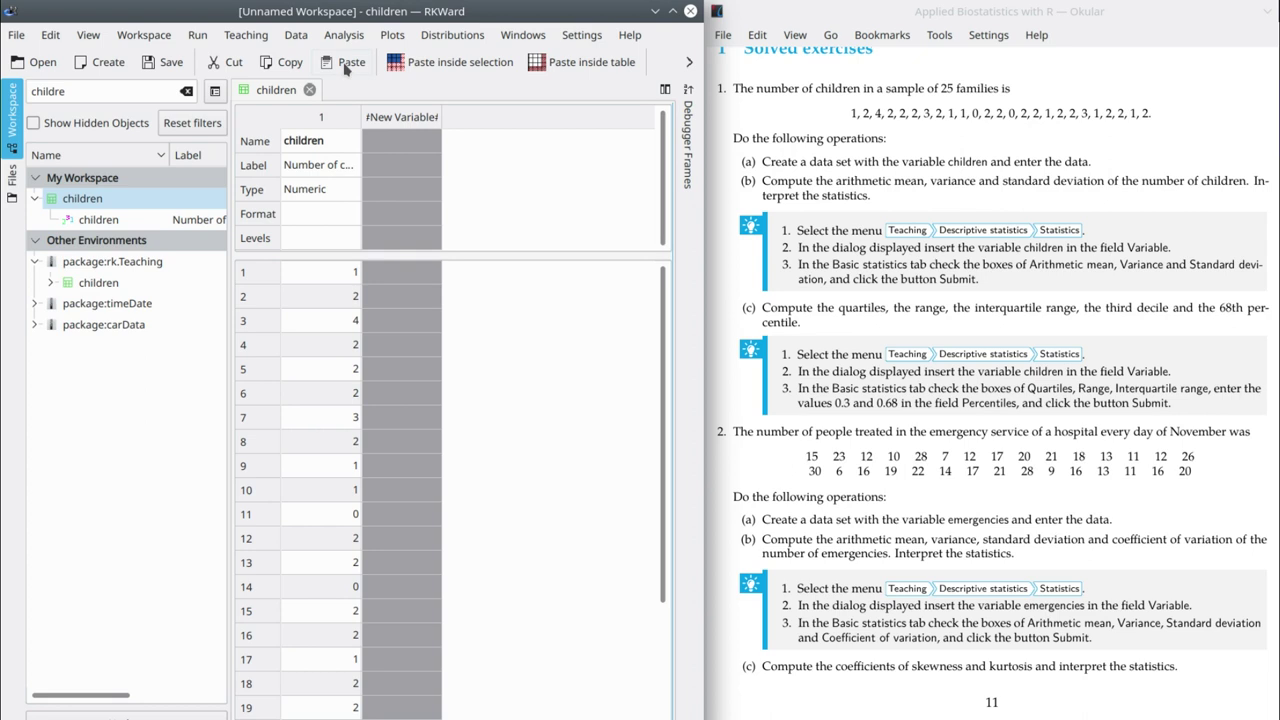
Start the Teaching descriptive statistics analysis and add the children variable to its variables.
{"action": "left_click", "coordinate": [262, 38]}
{"action": "mouse_move", "coordinate": [284, 124]}
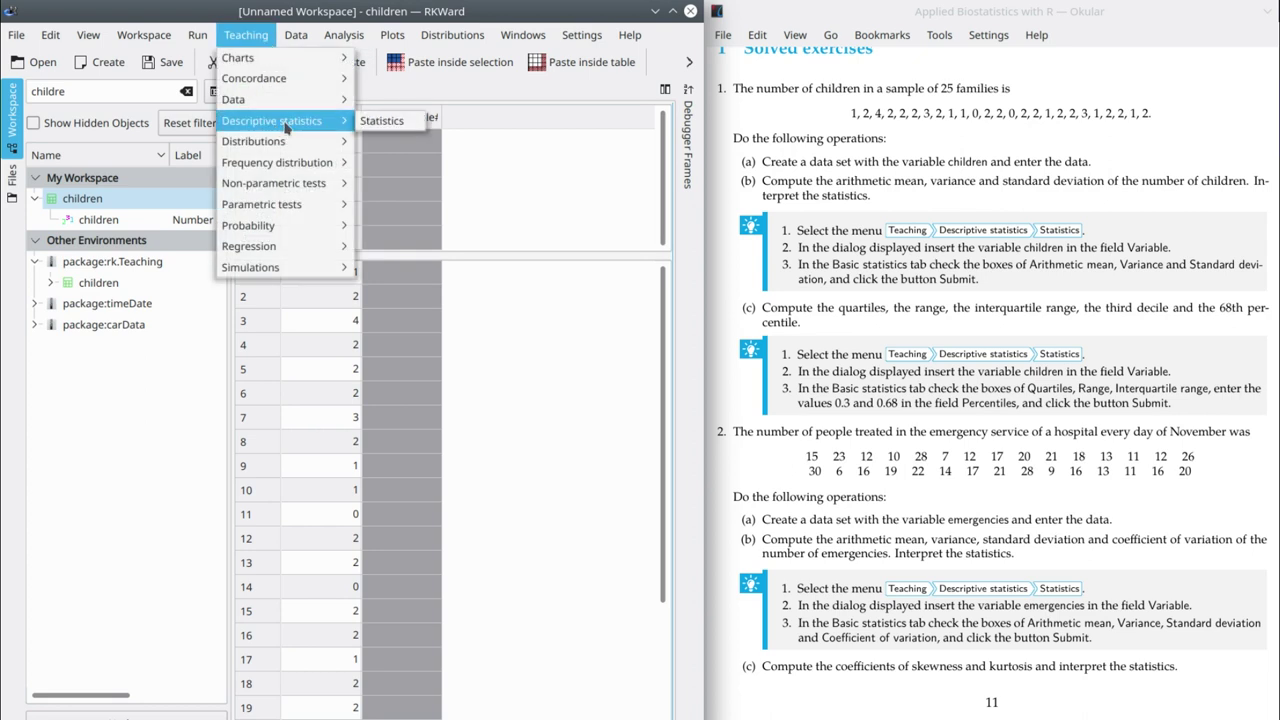
{"action": "left_click", "coordinate": [388, 123]}
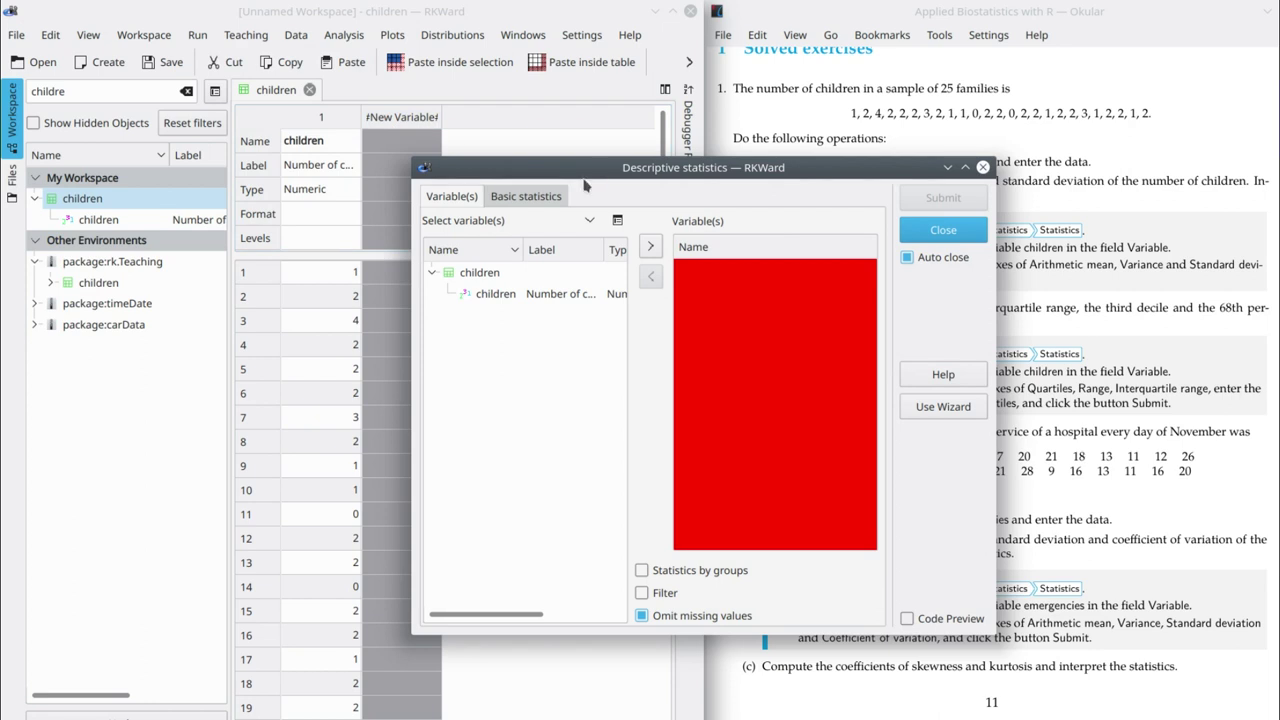
{"action": "left_click", "coordinate": [498, 298]}
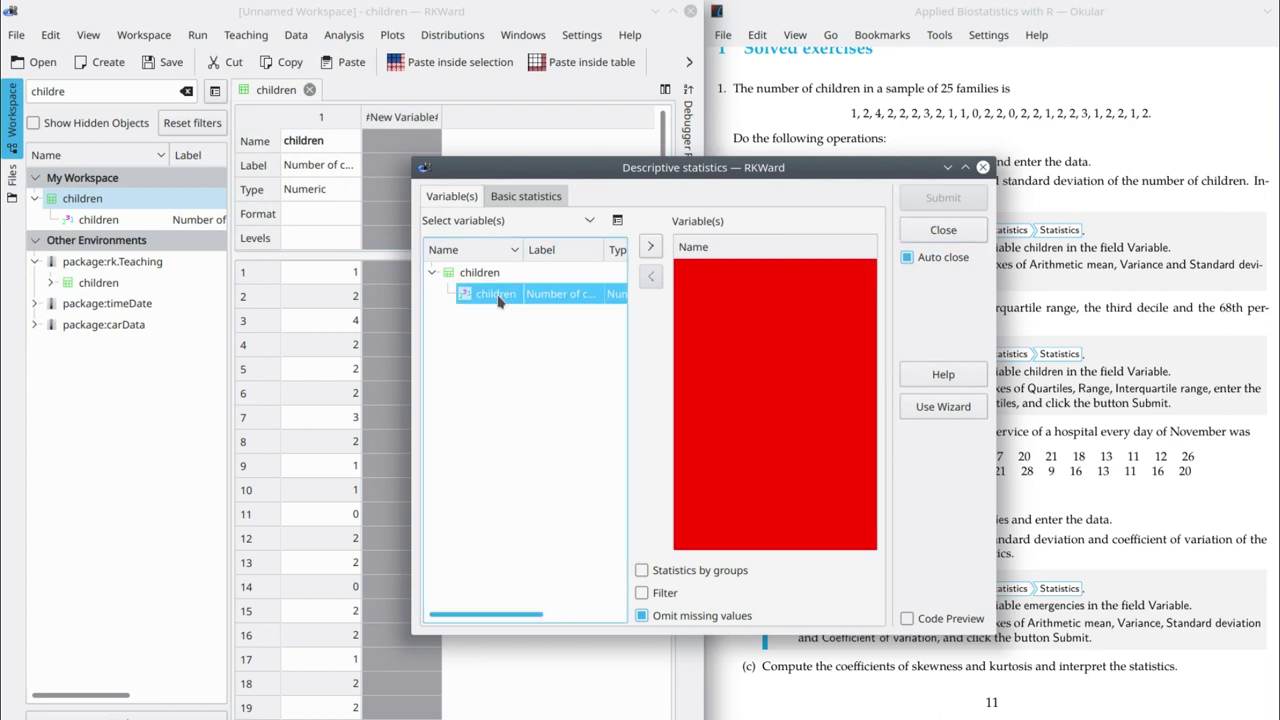
{"action": "left_click", "coordinate": [650, 246]}
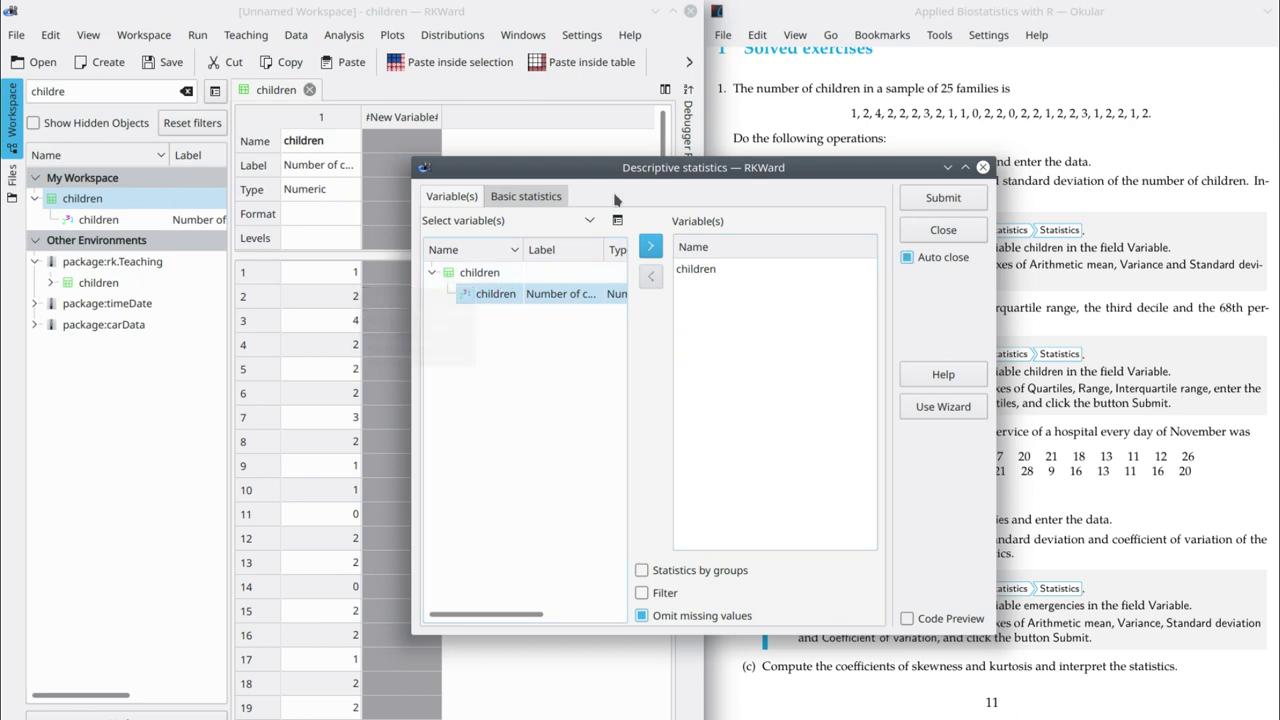
Select Arithmetic mean, Variance and Standard deviation as the basic statistics and submit the analysis.
{"action": "left_click", "coordinate": [524, 198]}
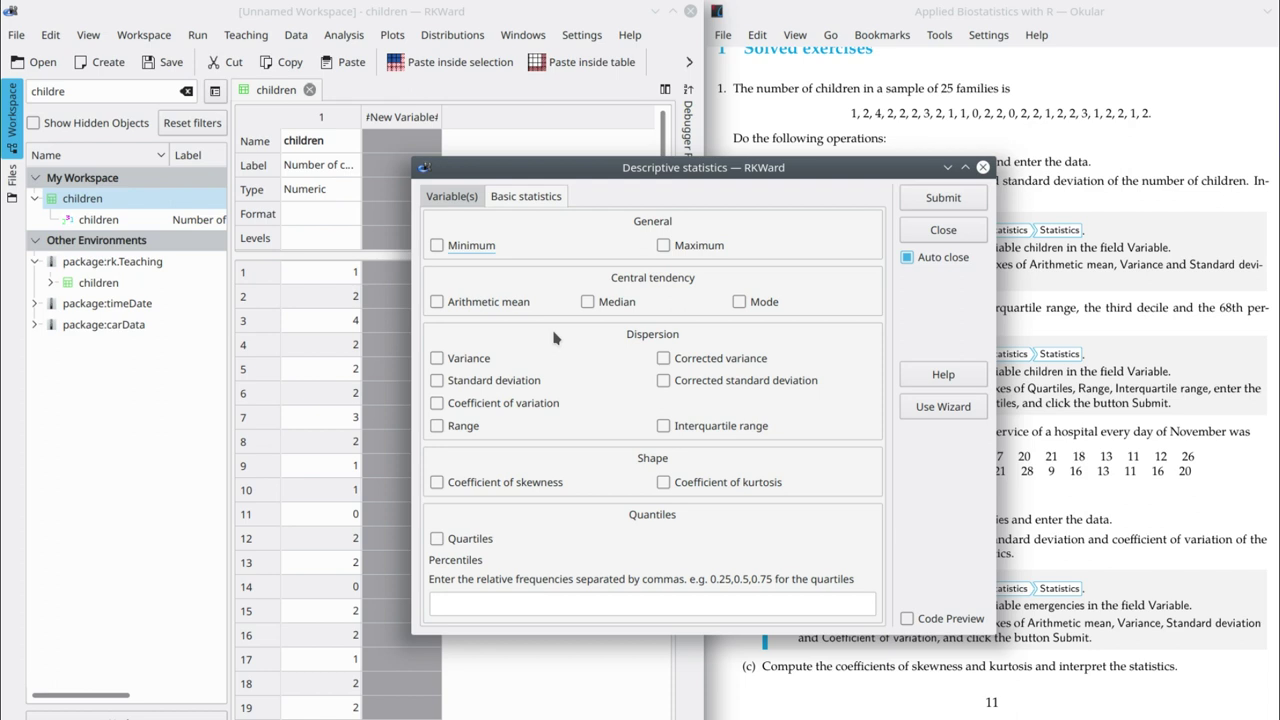
{"action": "left_click", "coordinate": [438, 311]}
{"action": "left_click", "coordinate": [437, 358]}
{"action": "left_click", "coordinate": [437, 380]}
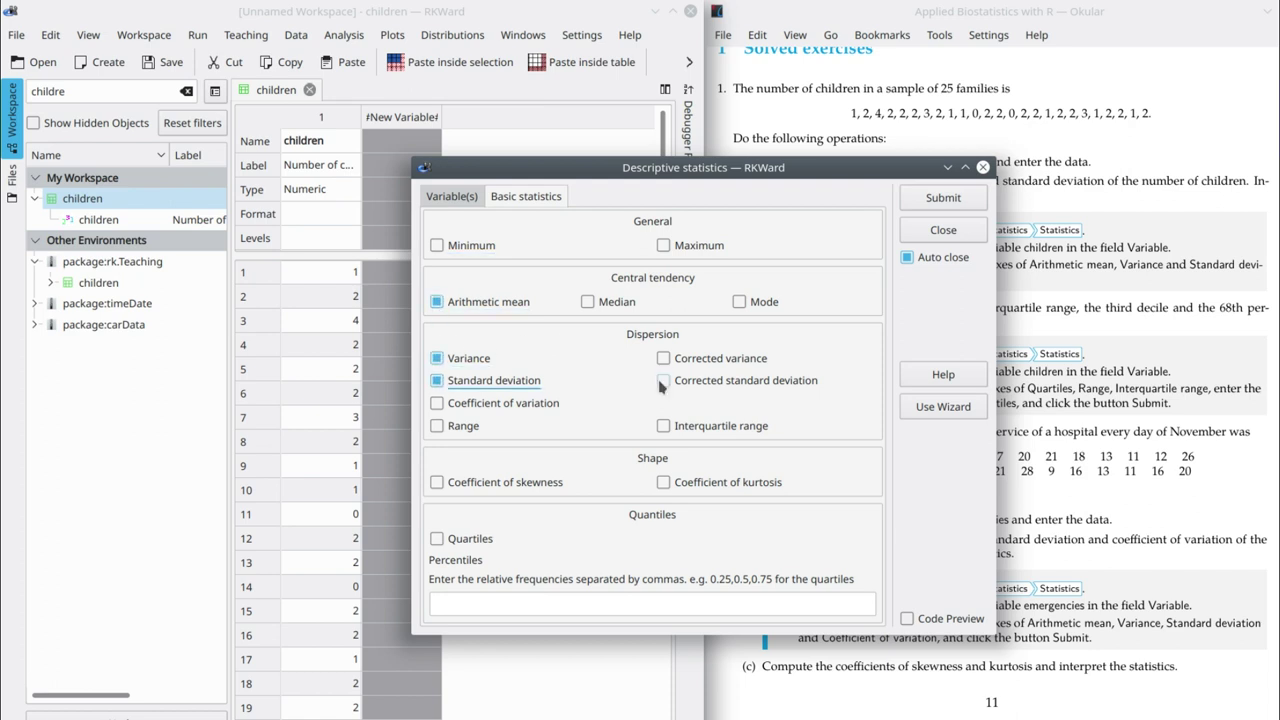
{"action": "left_click", "coordinate": [926, 198]}
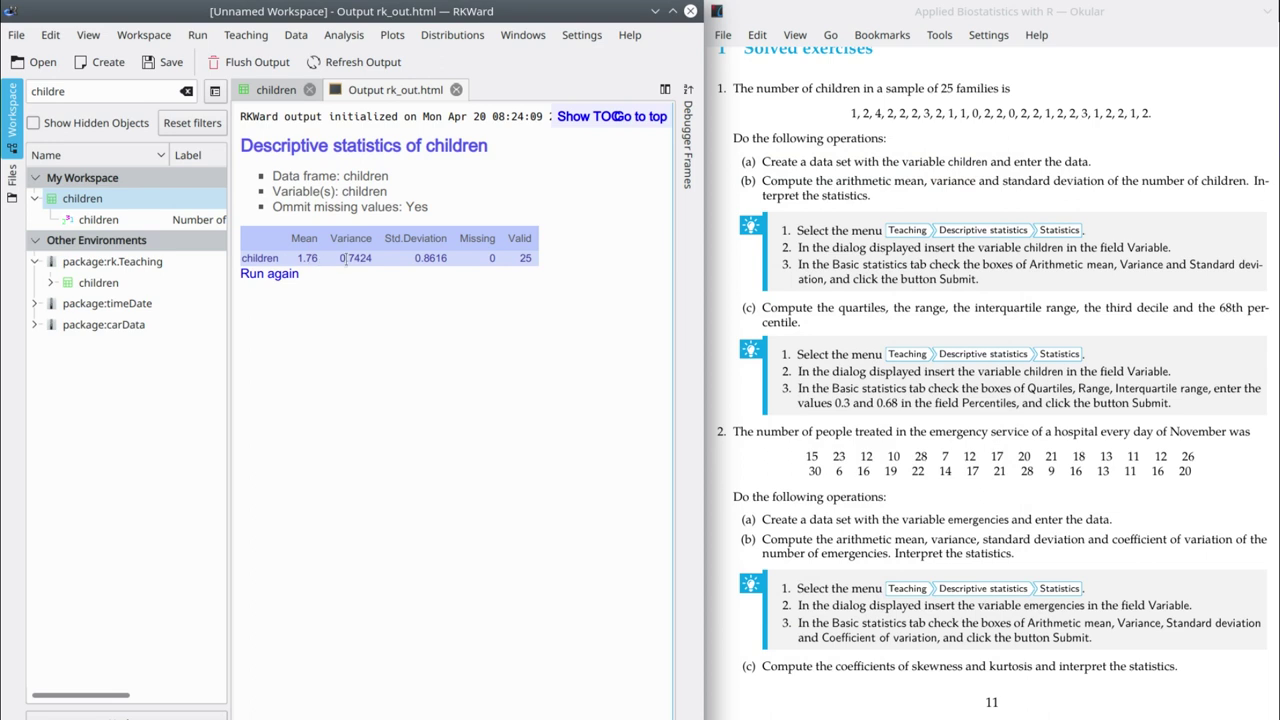
Run the descriptive statistics of children again with Coefficient of variation added, and highlight that coefficient in the output.
{"action": "double_click", "coordinate": [440, 258]}
{"action": "left_click", "coordinate": [284, 281]}
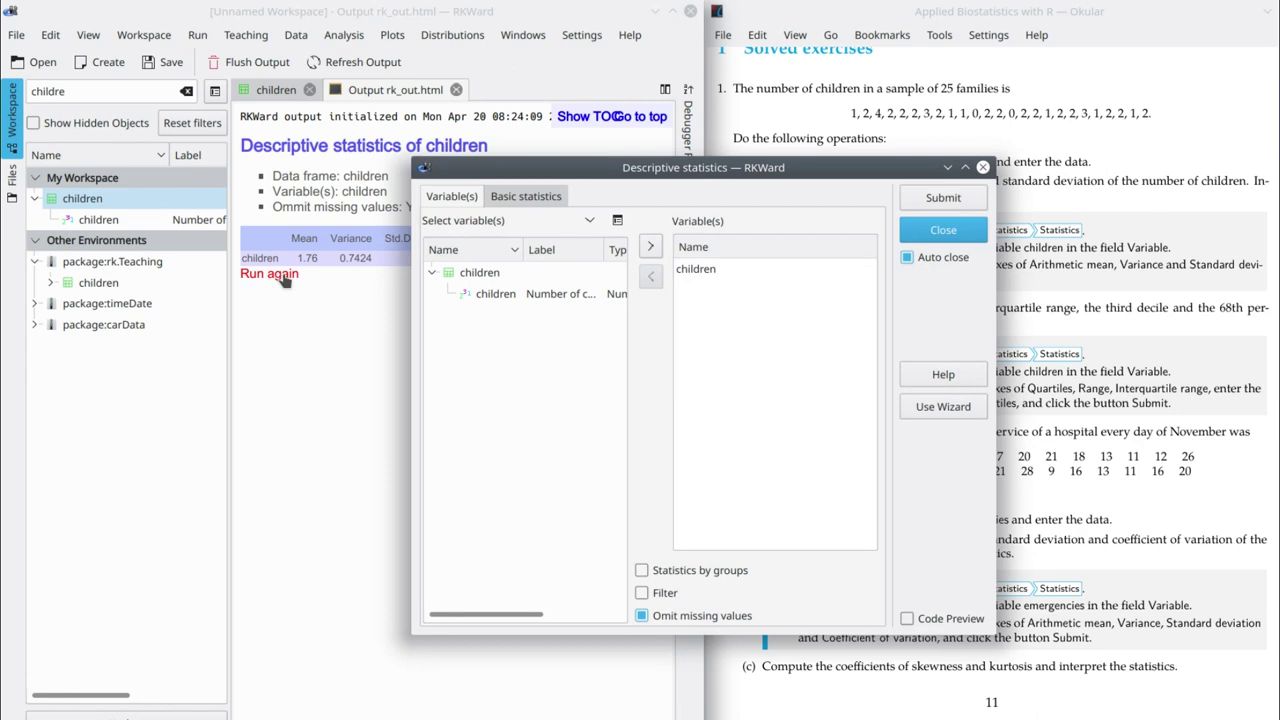
{"action": "left_click", "coordinate": [519, 197]}
{"action": "left_click", "coordinate": [437, 403]}
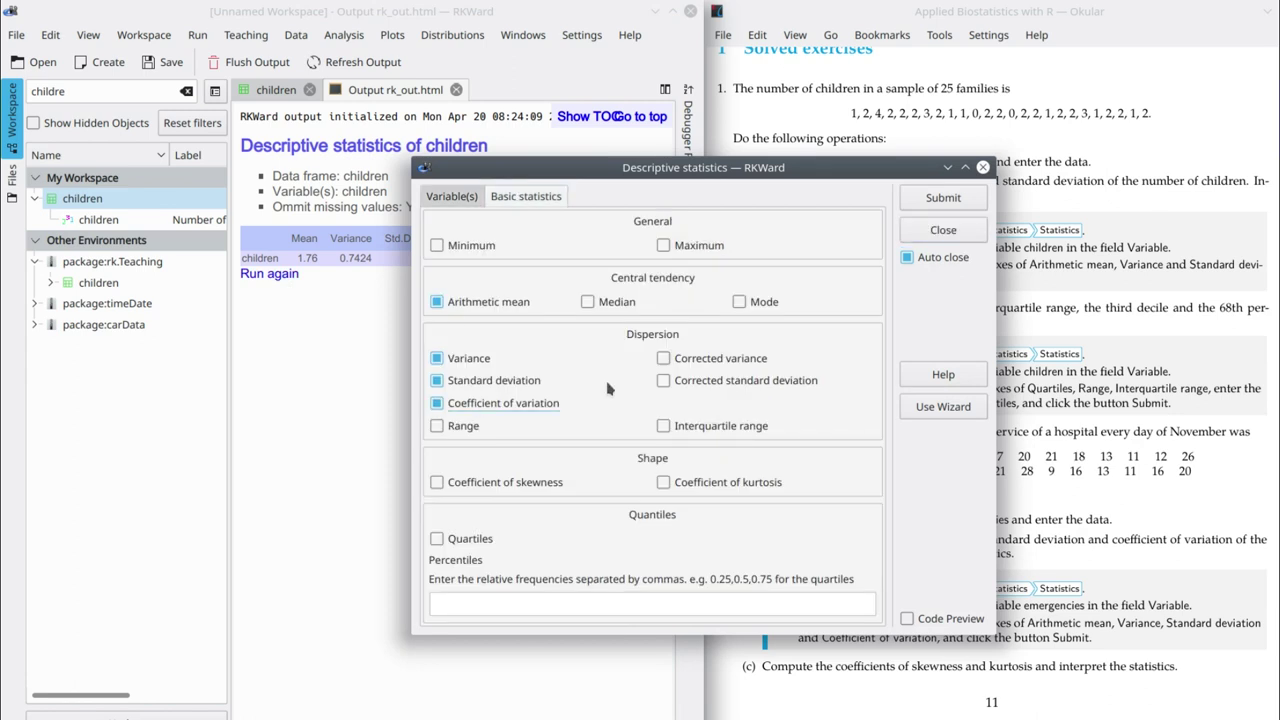
{"action": "left_click", "coordinate": [934, 204]}
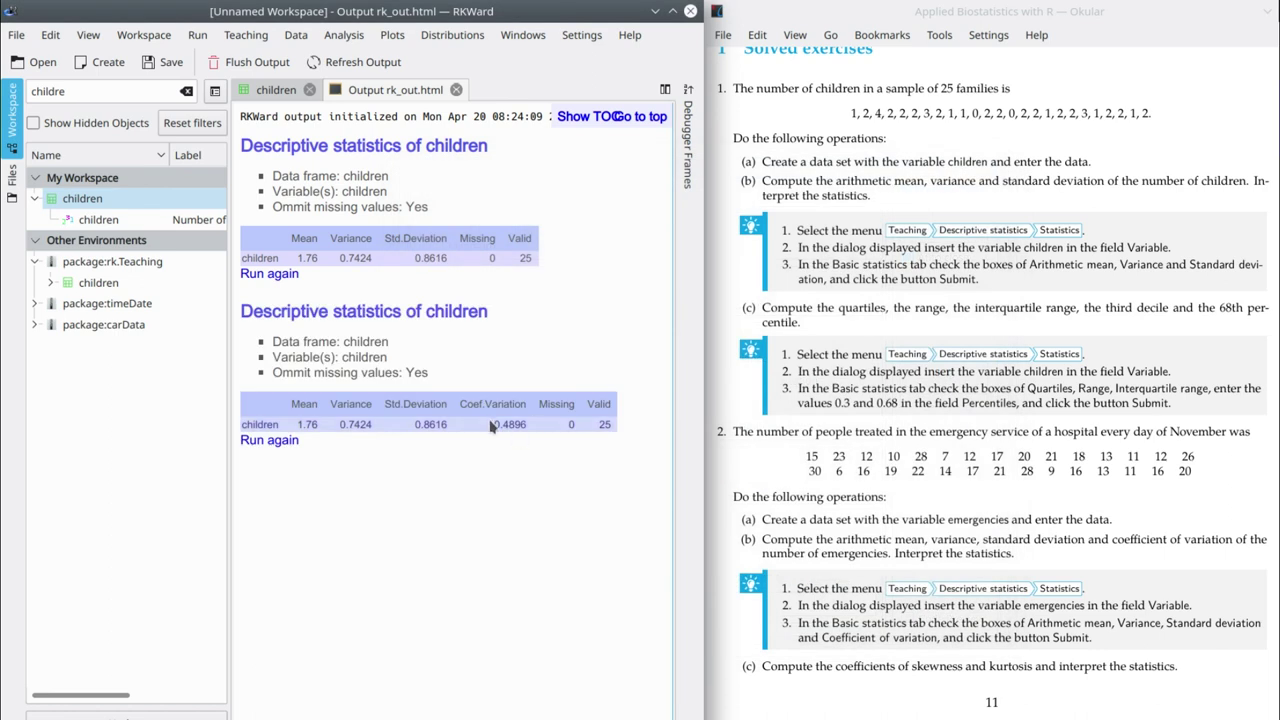
{"action": "left_click_drag", "start_coordinate": [494, 423], "coordinate": [535, 424]}
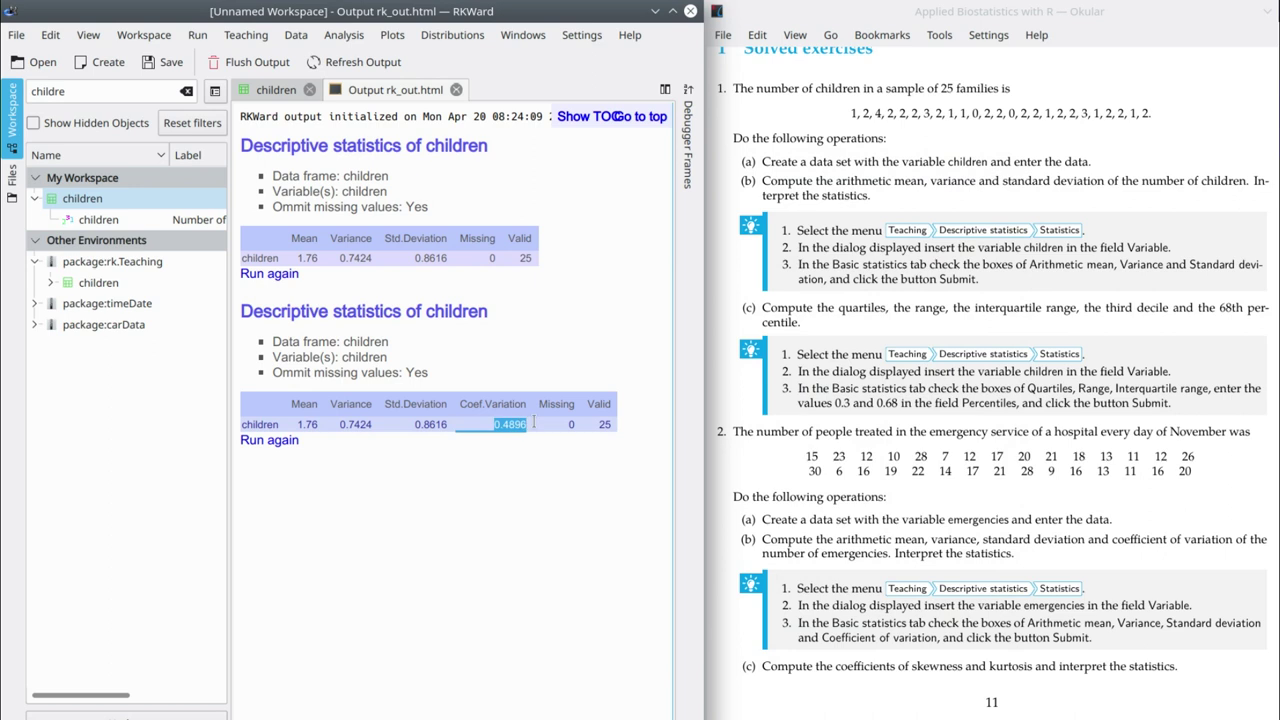
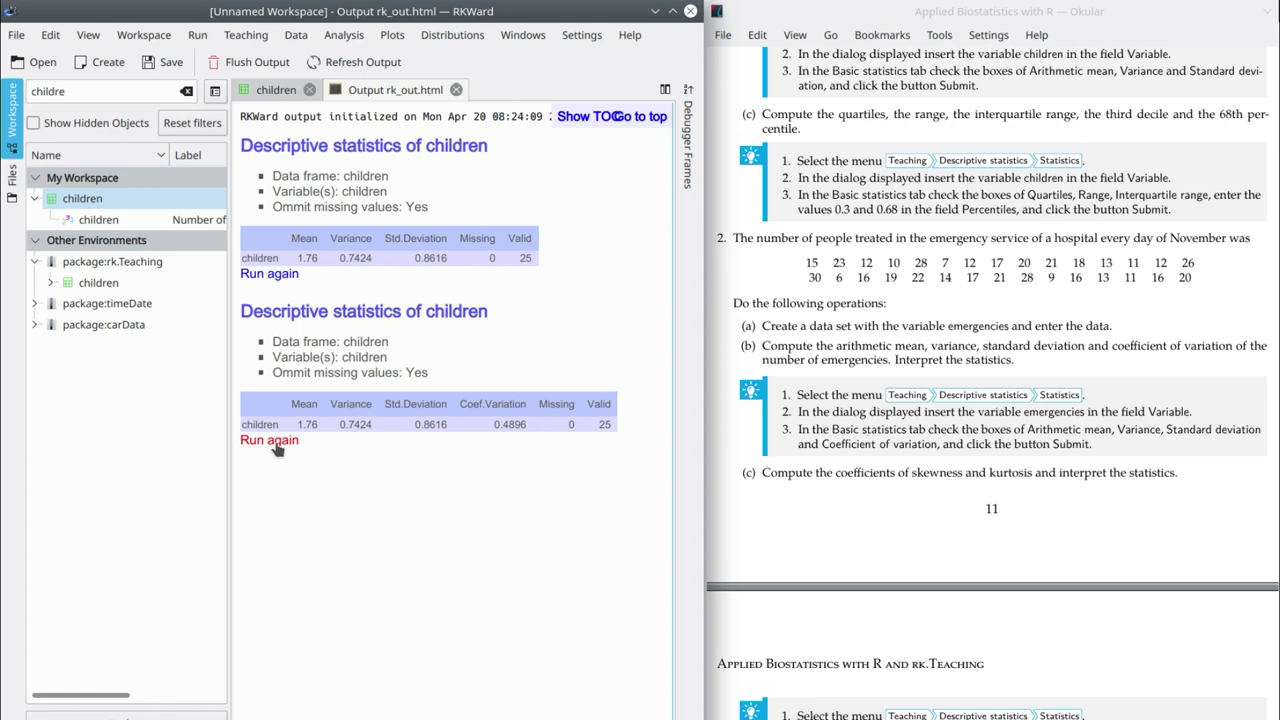
Reopen the latest children descriptive statistics analysis and deselect Arithmetic mean, Variance, Standard deviation and Coefficient of variation.
{"action": "left_click", "coordinate": [270, 440]}
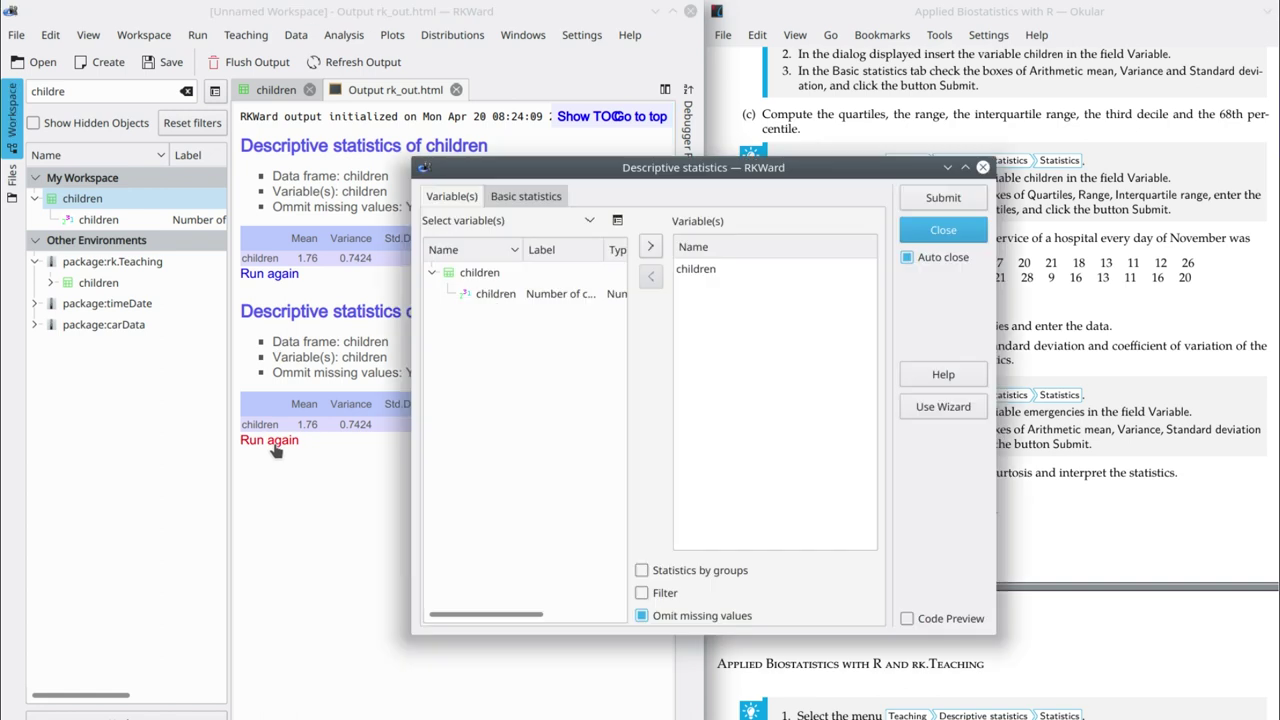
{"action": "left_click", "coordinate": [517, 200]}
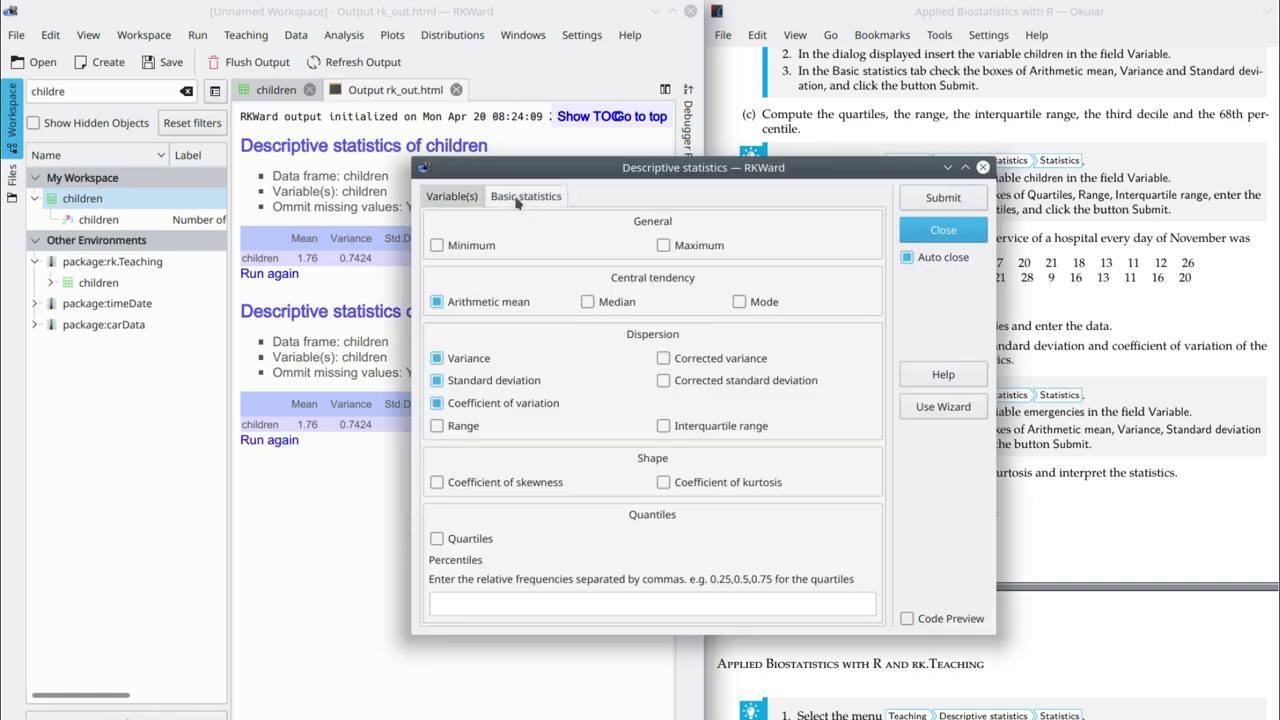
{"action": "left_click", "coordinate": [437, 303]}
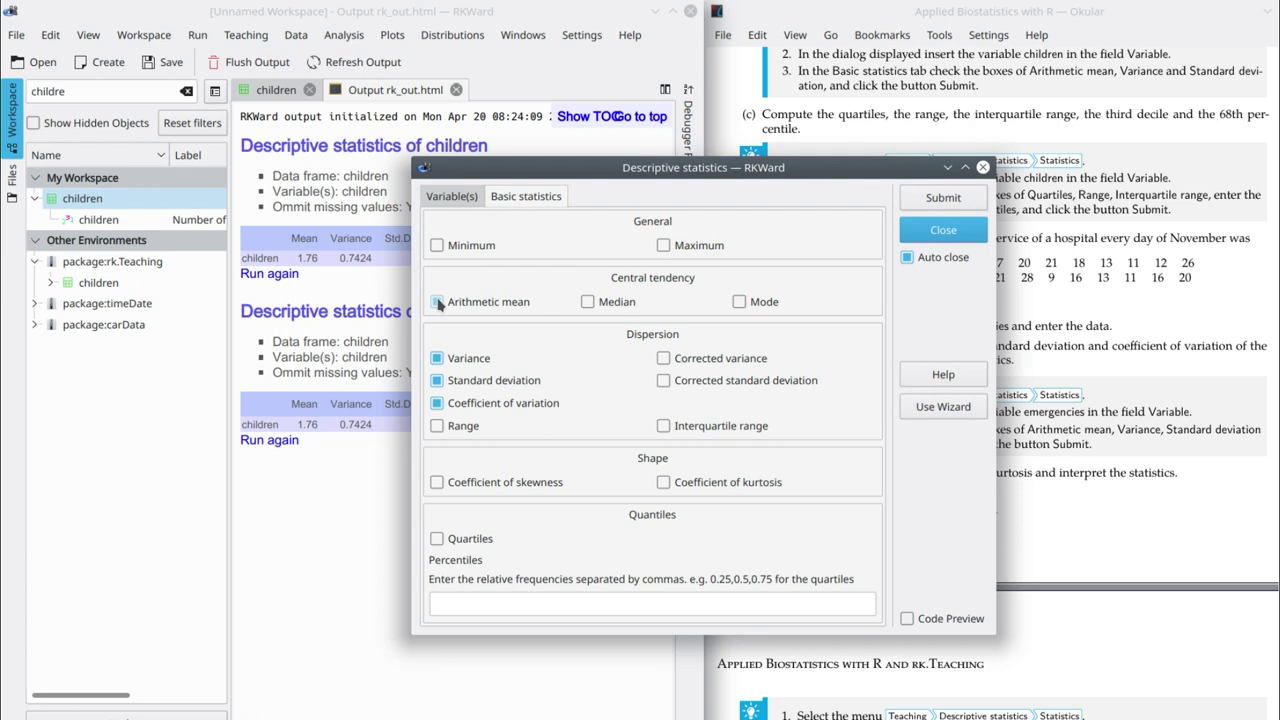
{"action": "left_click", "coordinate": [437, 358]}
{"action": "left_click", "coordinate": [437, 380]}
{"action": "left_click", "coordinate": [437, 403]}
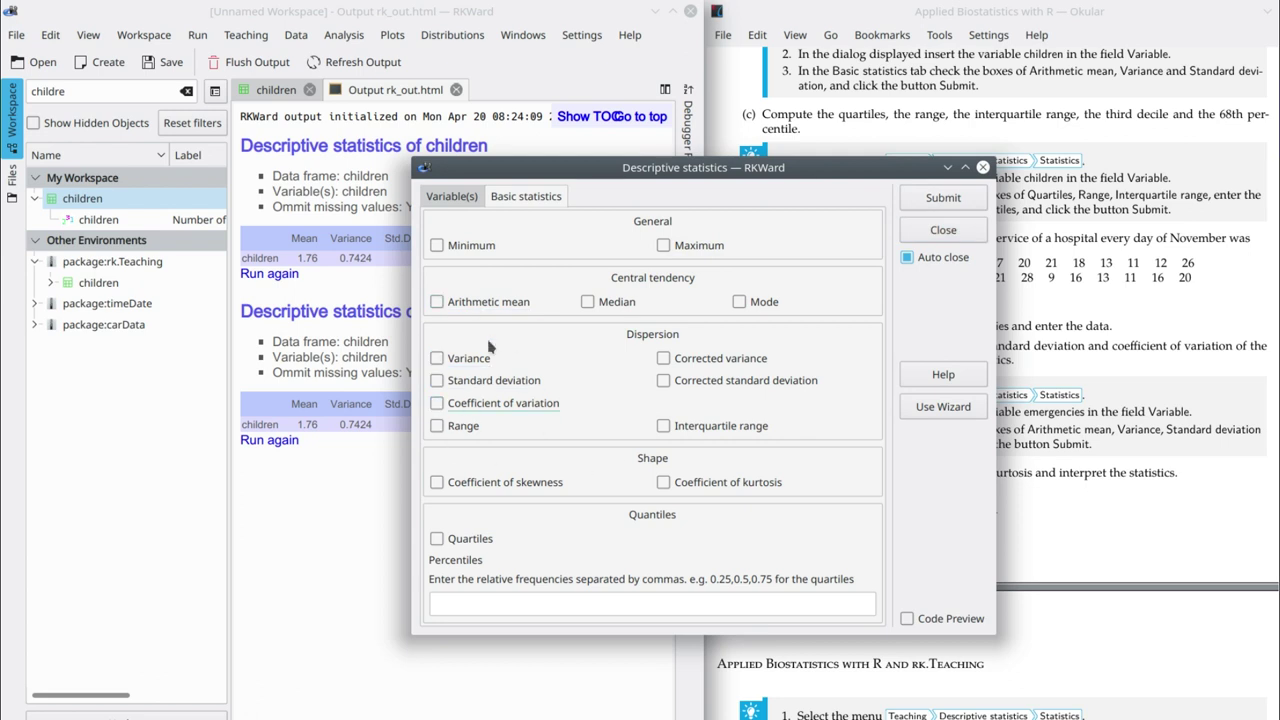
Select Quartiles, Range and Interquartile range for children, set the percentiles to 0.3, 0.68 and submit the analysis.
{"action": "left_click", "coordinate": [437, 539]}
{"action": "left_click", "coordinate": [438, 426]}
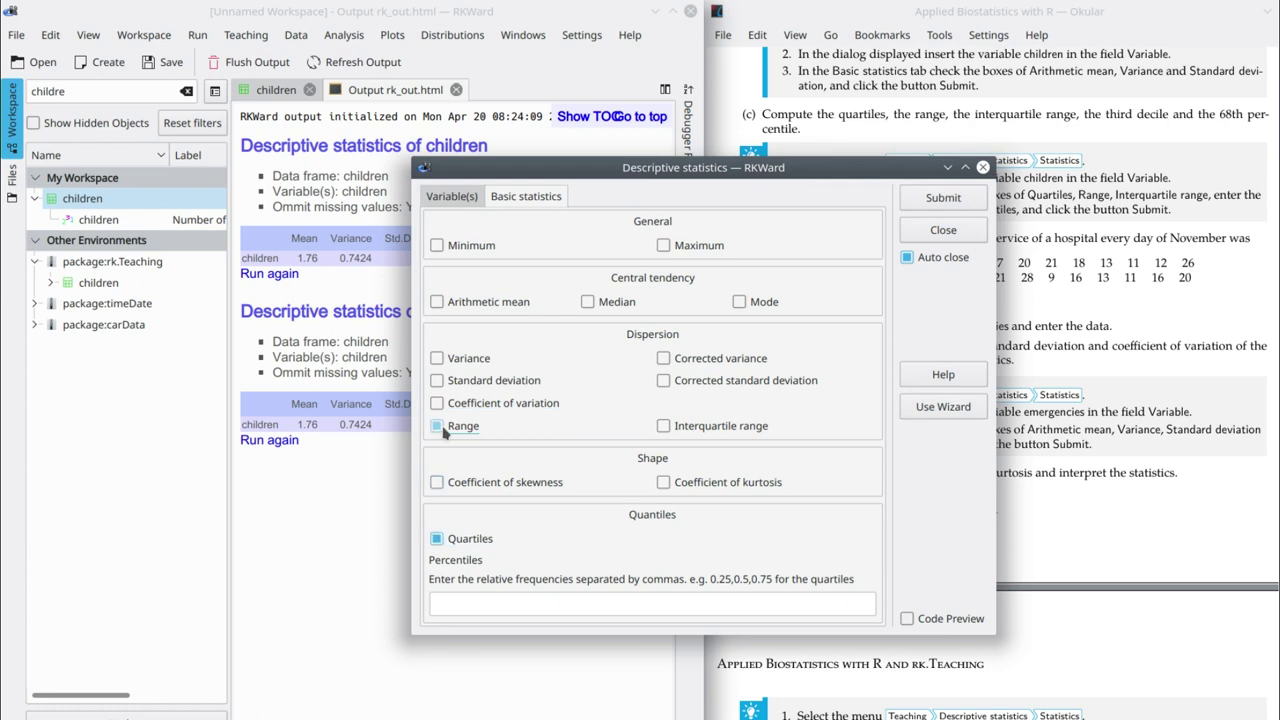
{"action": "left_click", "coordinate": [666, 426]}
{"action": "left_click", "coordinate": [486, 600]}
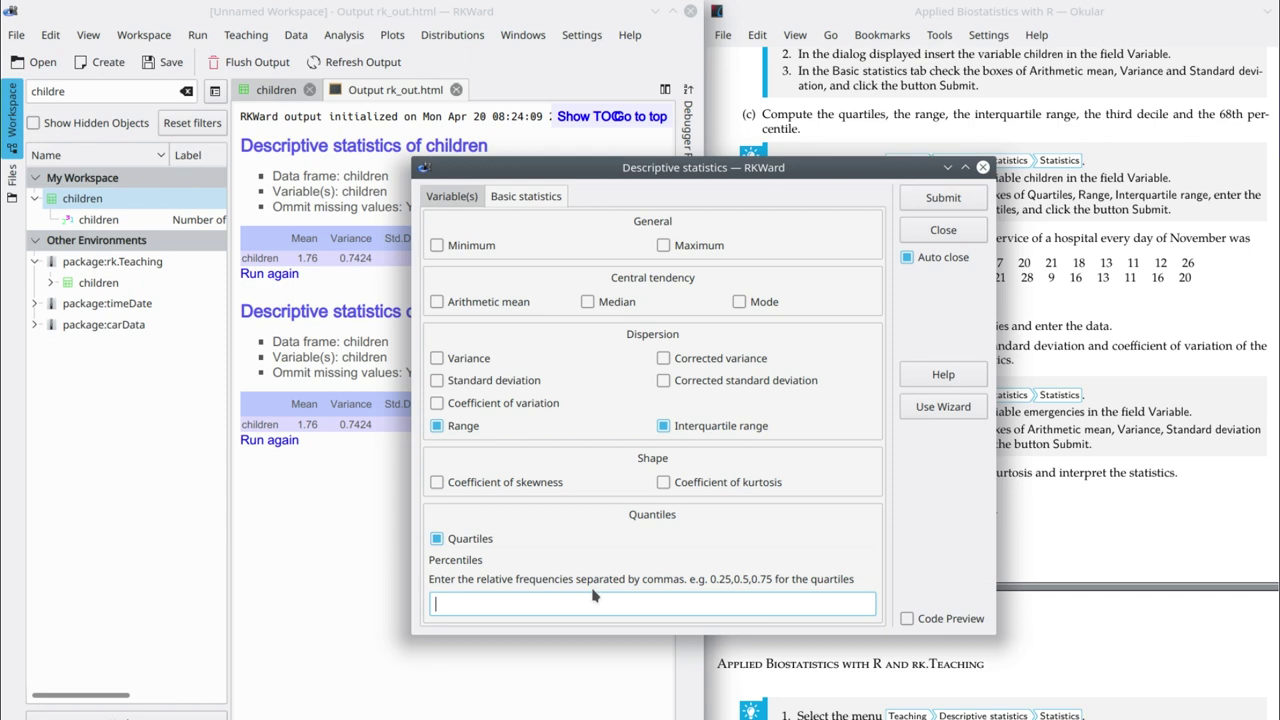
{"action": "type", "text": "0.3"}
{"action": "type", "text": ", 0.68"}
{"action": "left_click", "coordinate": [932, 204]}
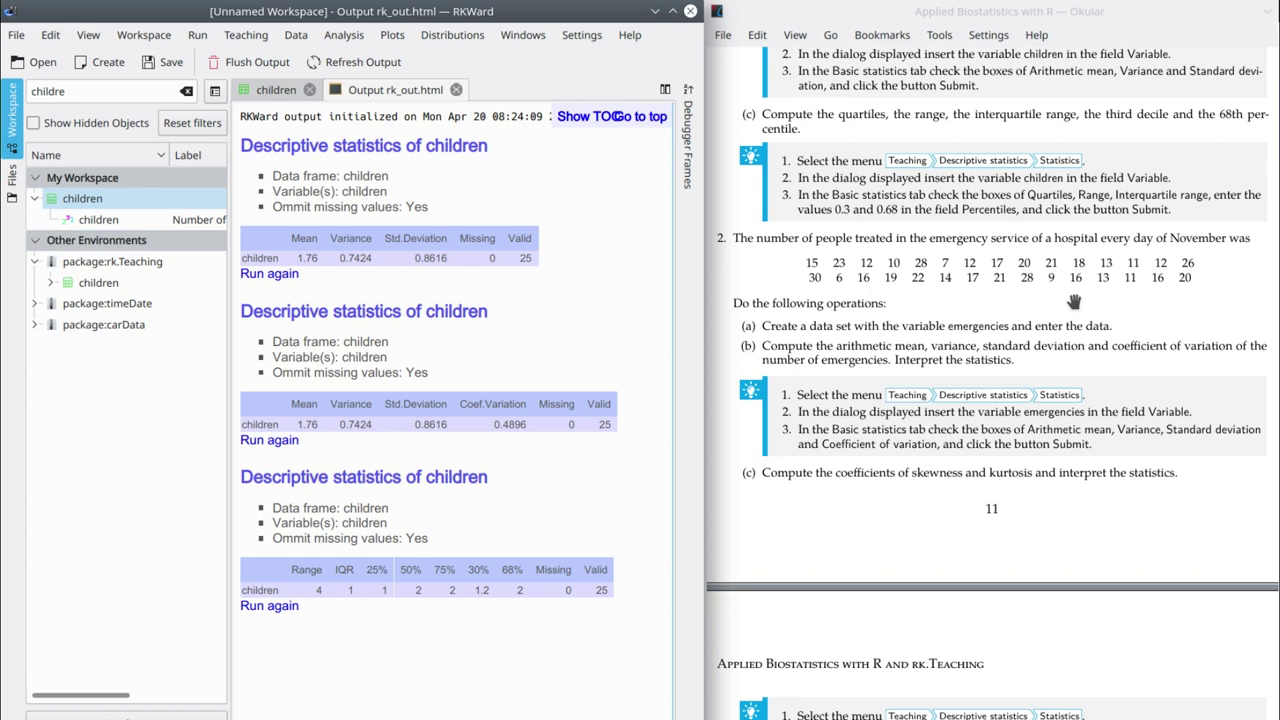
Consult exercise 2 in the exercise document and filter the workspace objects by emergencies.
{"action": "scroll", "coordinate": [1072, 300], "scroll_direction": "up", "scroll_amount": 1}
{"action": "scroll", "coordinate": [1075, 300], "scroll_direction": "up", "scroll_amount": 2}
{"action": "scroll", "coordinate": [1072, 302], "scroll_direction": "down", "scroll_amount": 4}
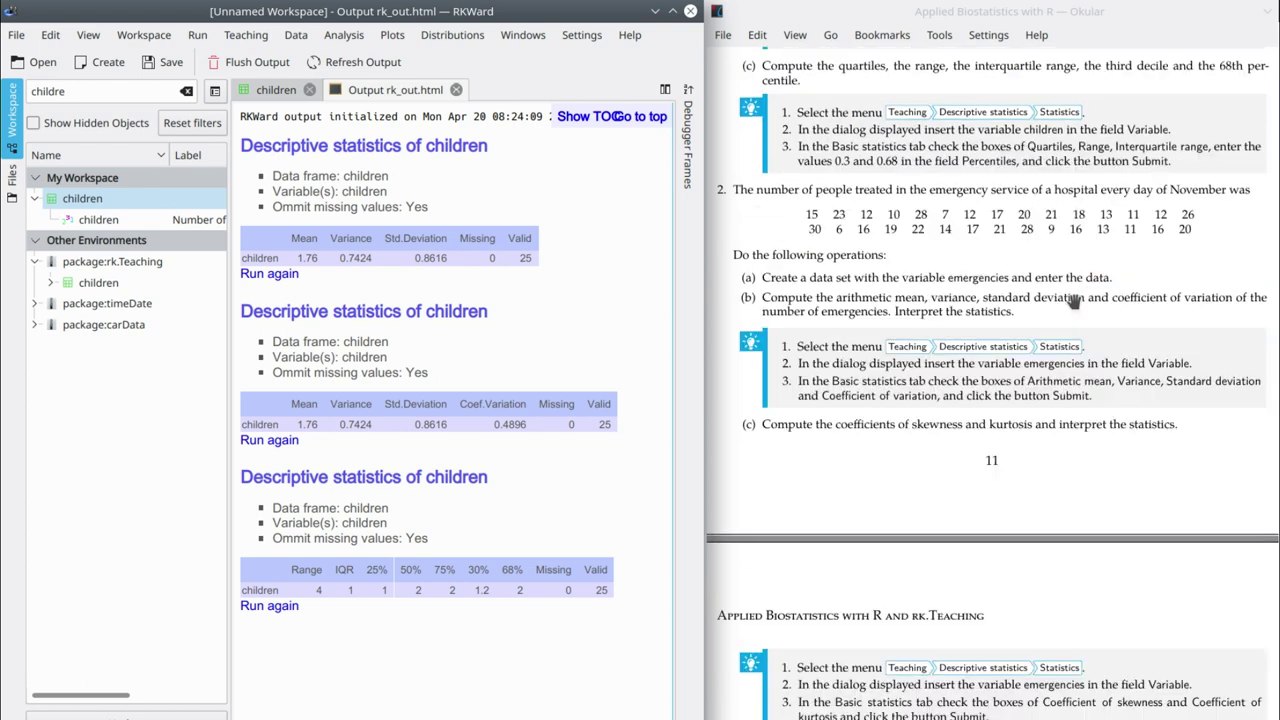
{"action": "scroll", "coordinate": [1072, 300], "scroll_direction": "down", "scroll_amount": 2}
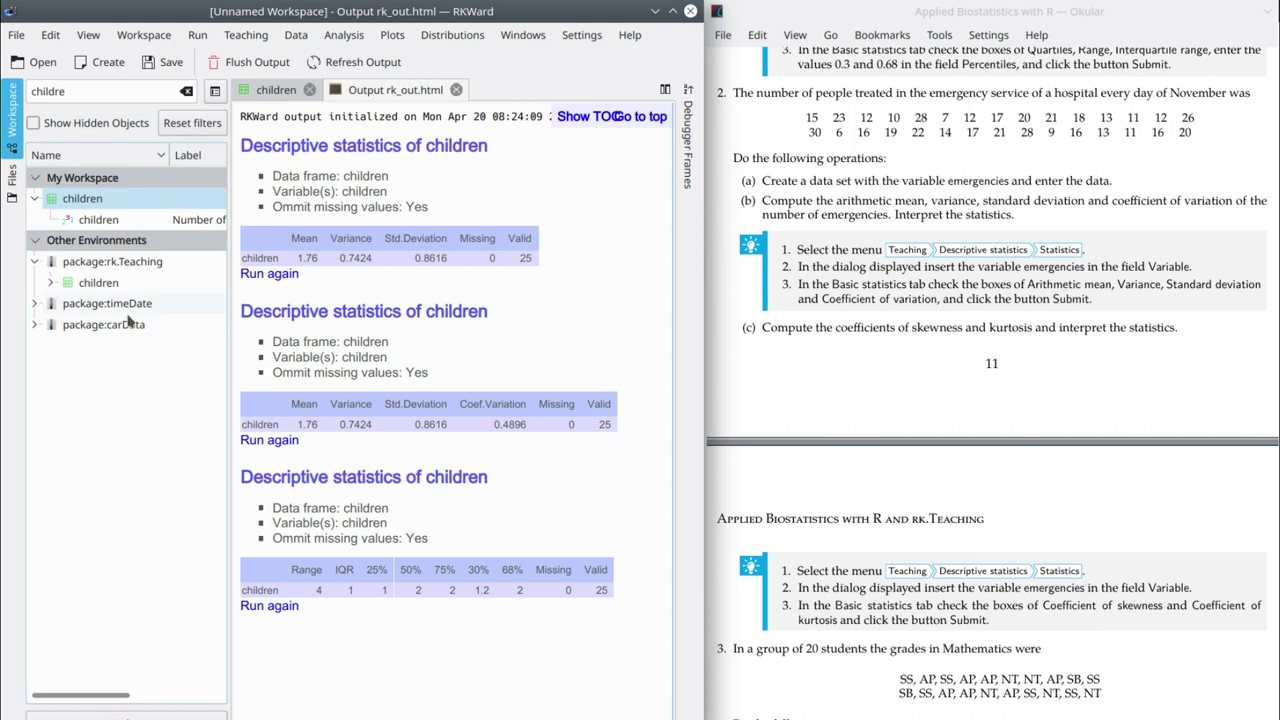
{"action": "key", "text": "BackSpace"}
{"action": "key", "text": "BackSpace"}
{"action": "key", "text": "BackSpace"}
{"action": "key", "text": "BackSpace"}
{"action": "key", "text": "BackSpace"}
{"action": "key", "text": "BackSpace"}
{"action": "key", "text": "BackSpace"}
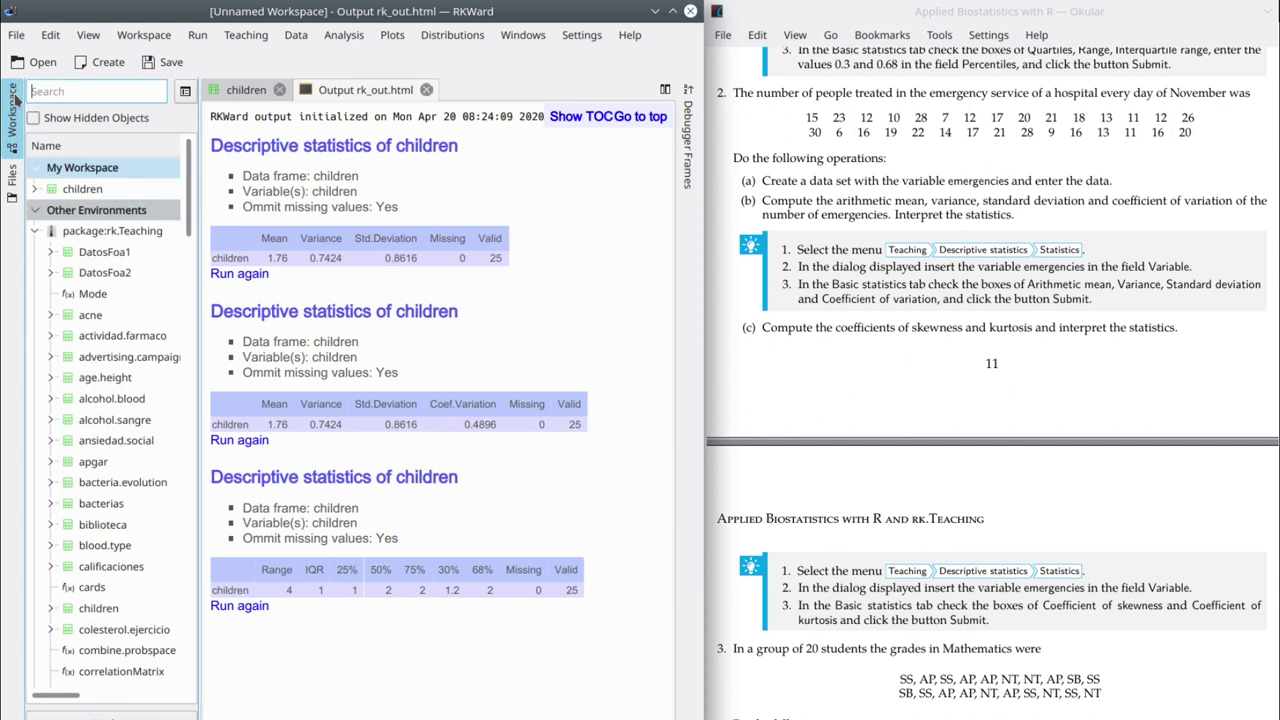
{"action": "type", "text": "emergencies"}
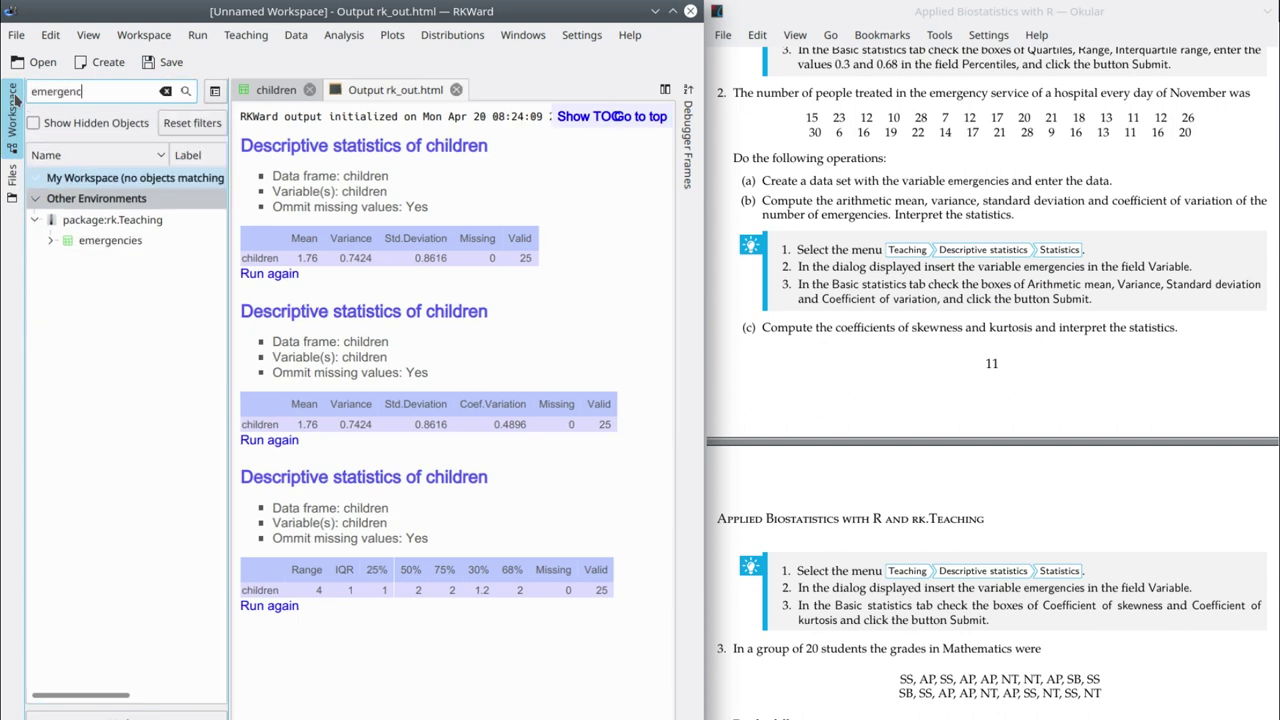
Copy the emergencies data frame from rk.Teaching to .GlobalEnv and open the copy from My Workspace in the data editor.
{"action": "right_click", "coordinate": [127, 243]}
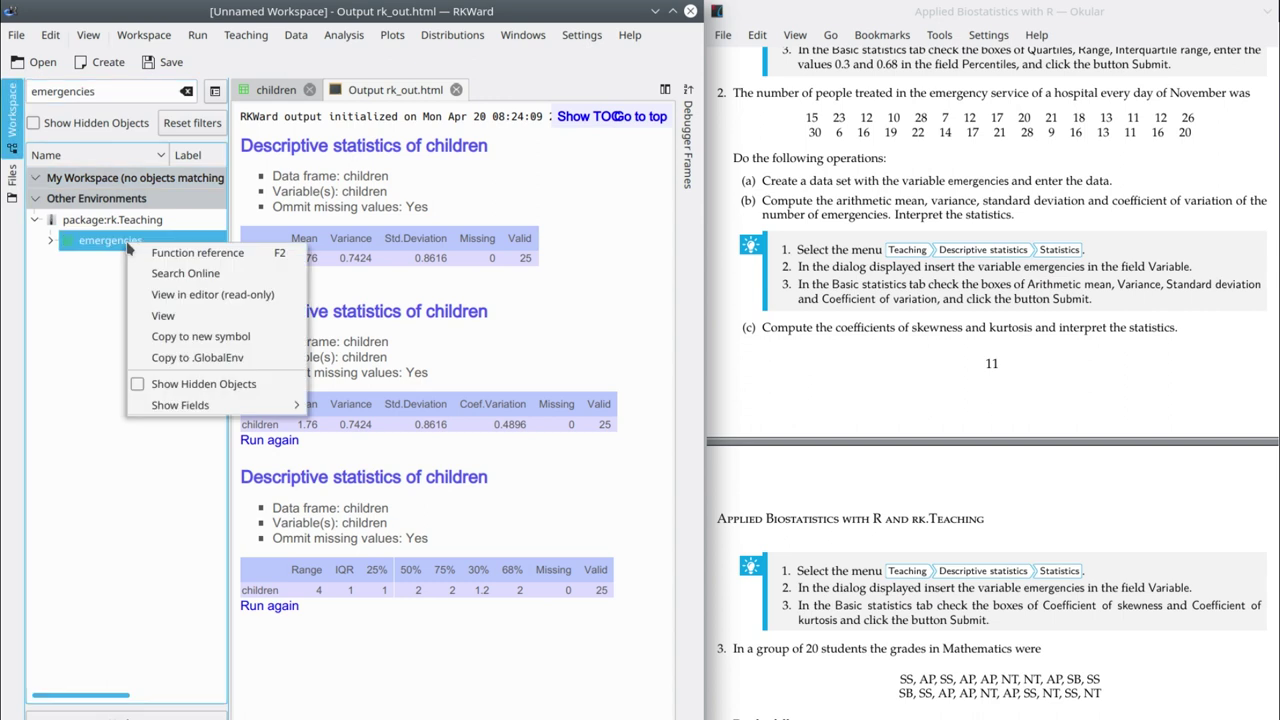
{"action": "left_click", "coordinate": [199, 361]}
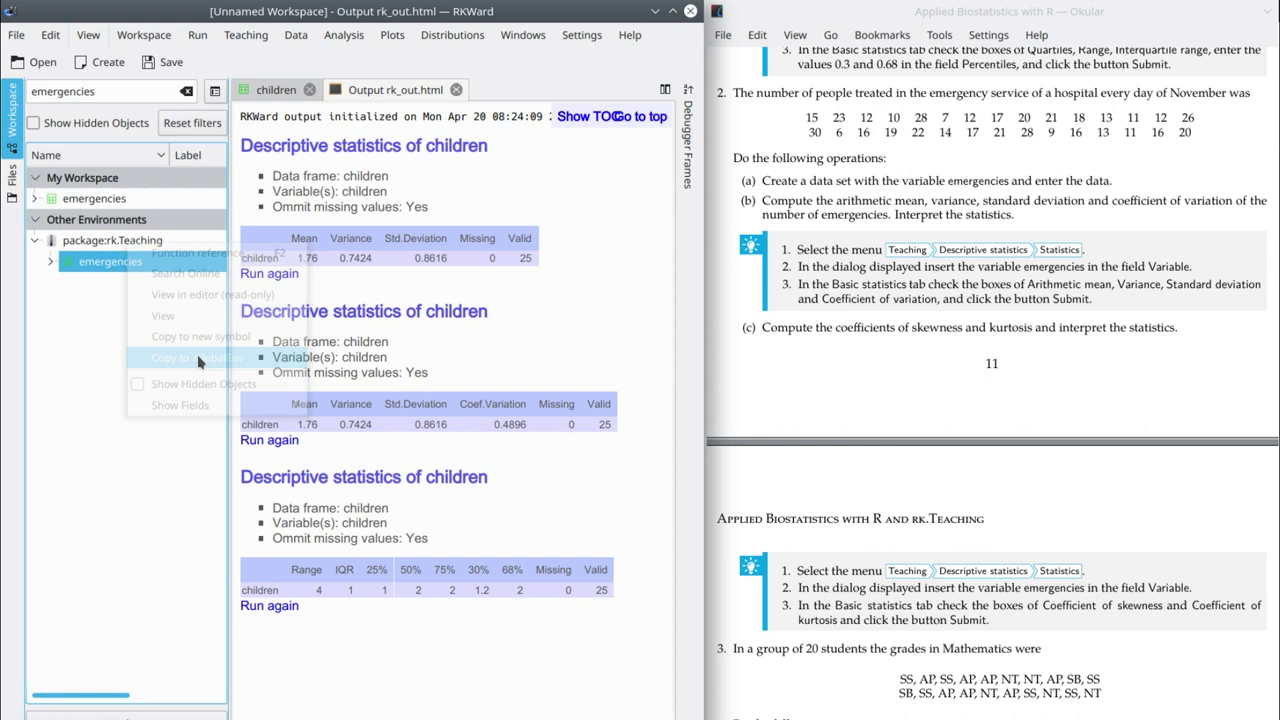
{"action": "double_click", "coordinate": [100, 203]}
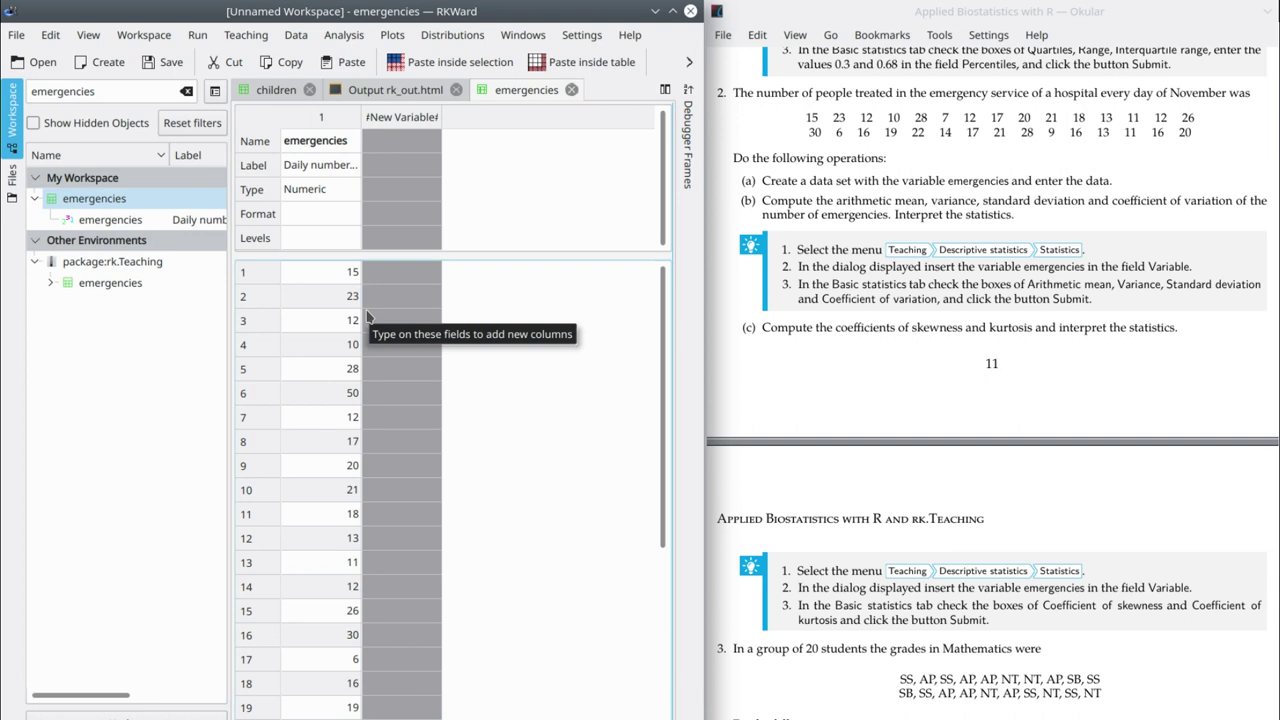
Rerun the children analysis that includes Coefficient of variation from the output, replacing the children variable with emergencies.
{"action": "scroll", "coordinate": [966, 332], "scroll_direction": "down", "scroll_amount": 1}
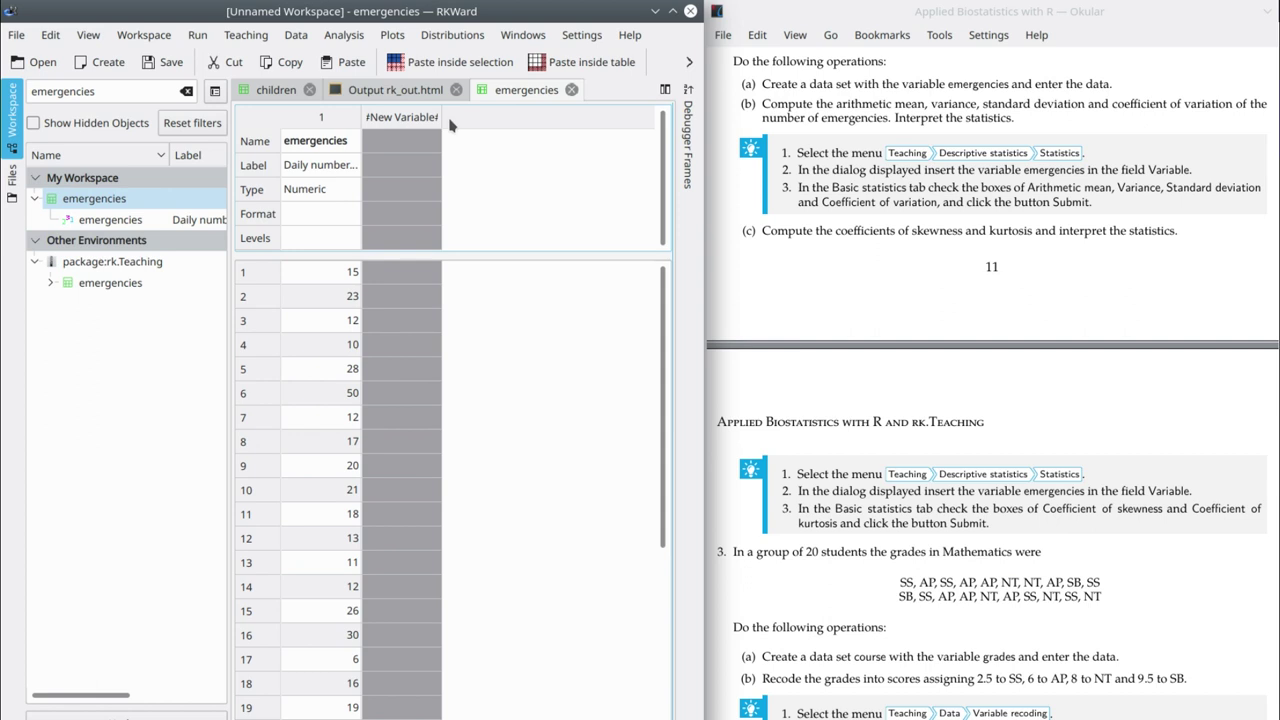
{"action": "left_click", "coordinate": [416, 97]}
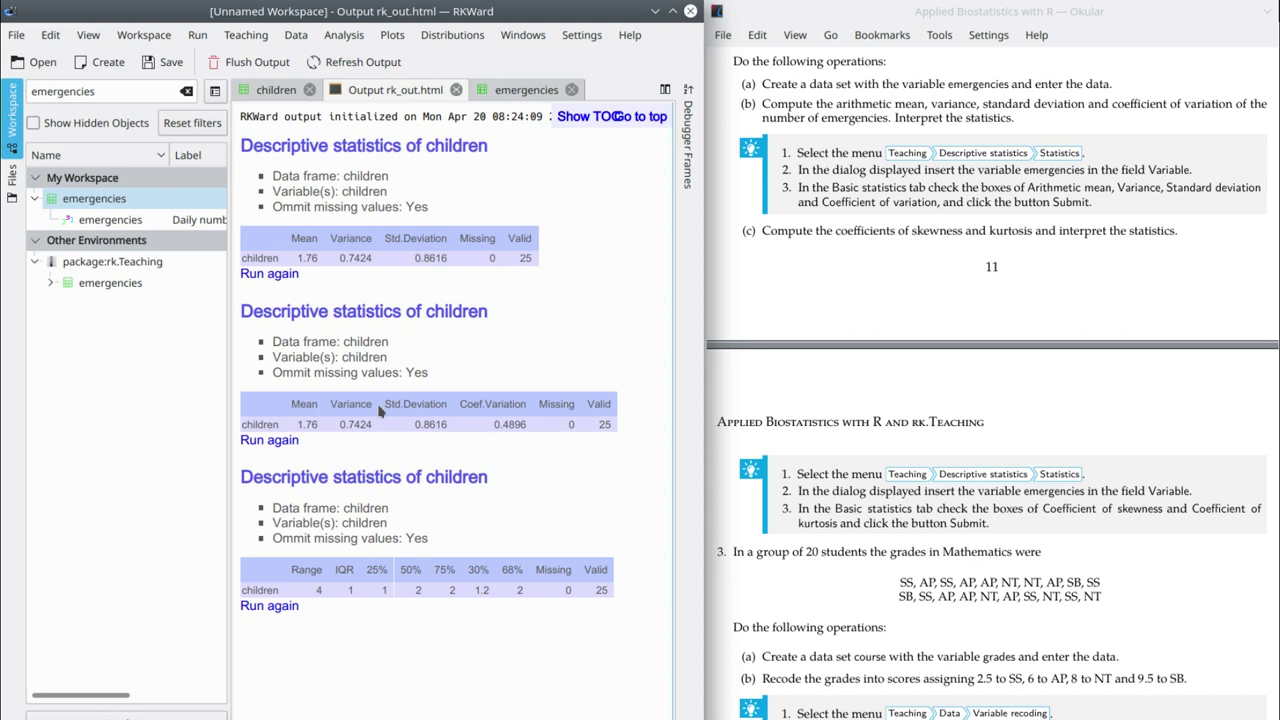
{"action": "left_click", "coordinate": [279, 446]}
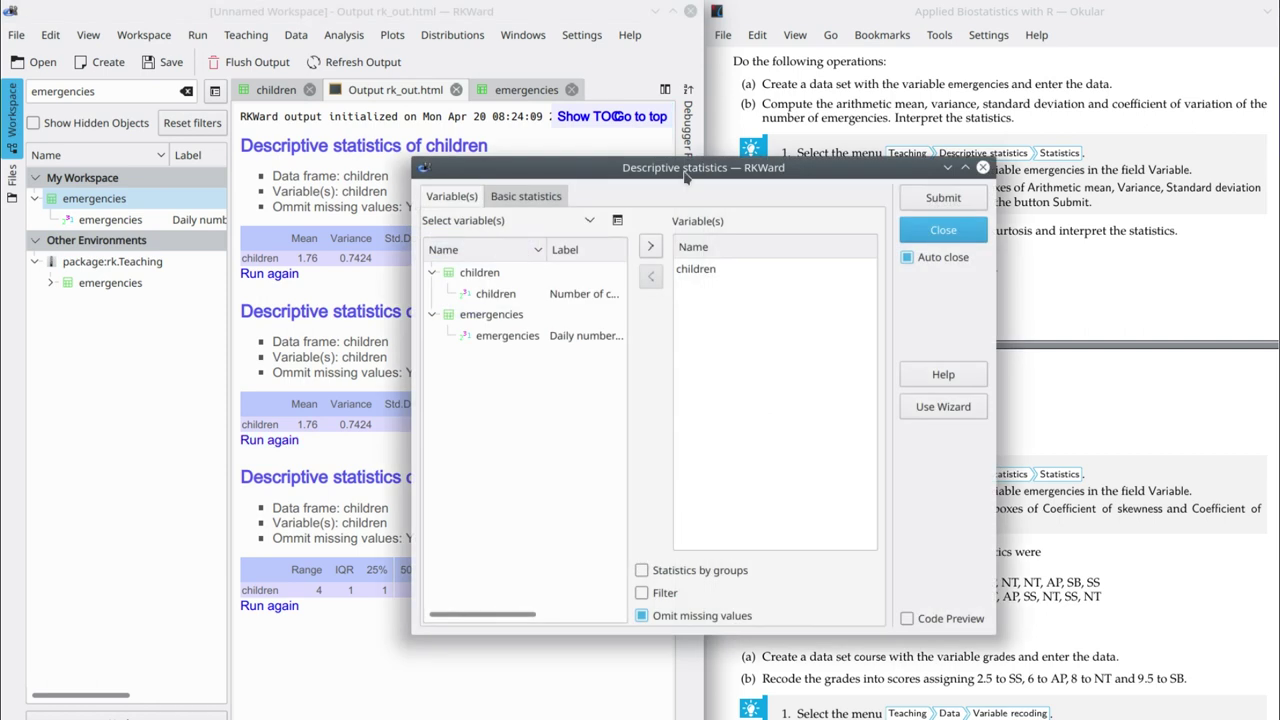
{"action": "left_click", "coordinate": [701, 270]}
{"action": "left_click", "coordinate": [651, 279]}
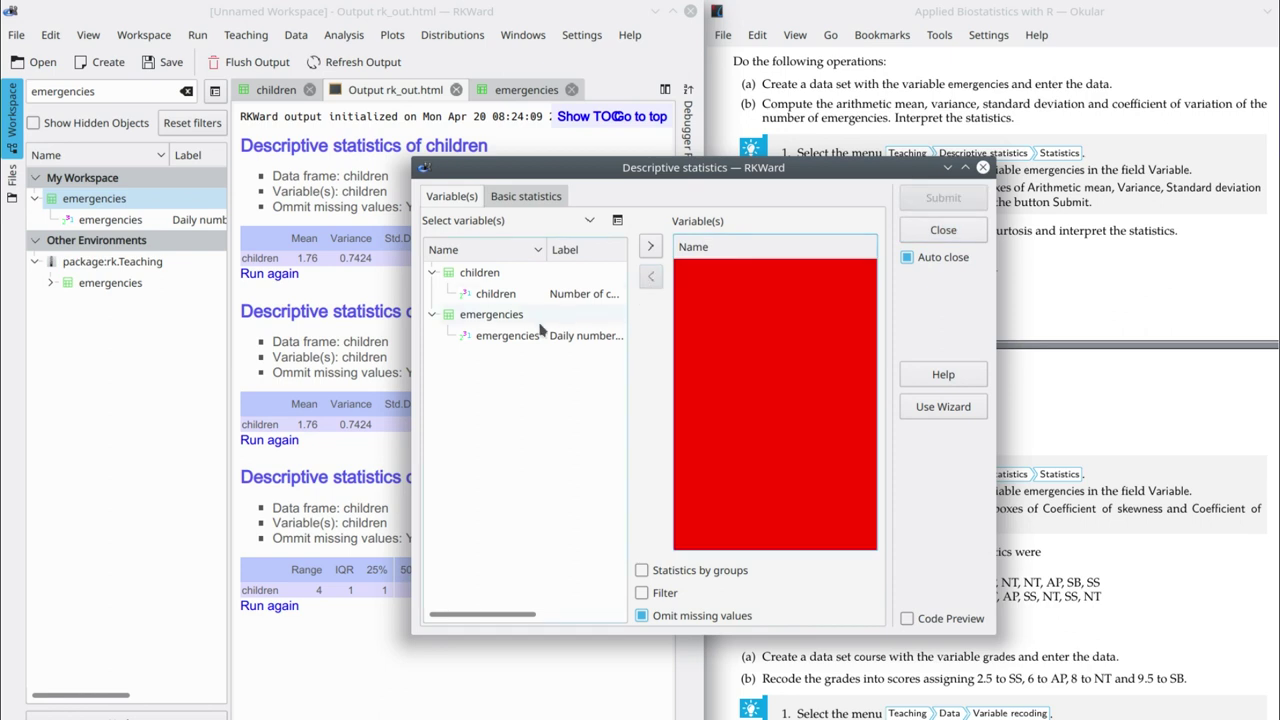
{"action": "left_click", "coordinate": [507, 336]}
{"action": "left_click", "coordinate": [650, 247]}
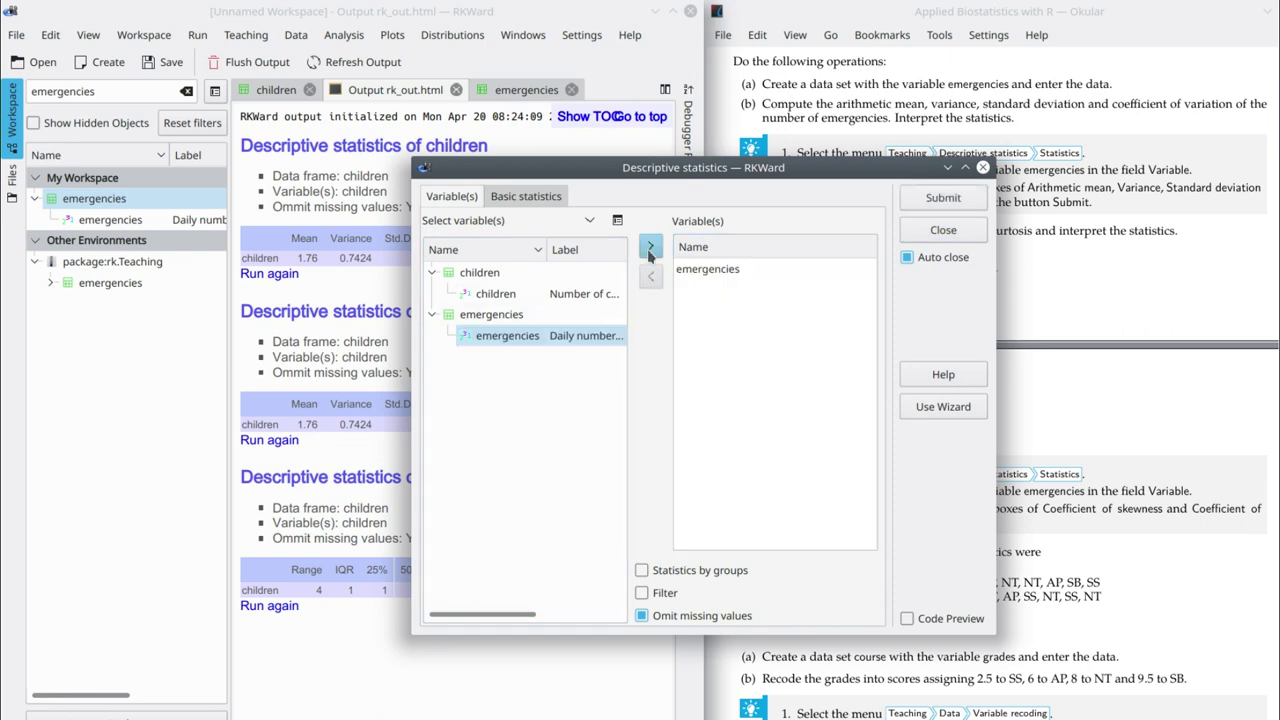
{"action": "left_click", "coordinate": [941, 198]}
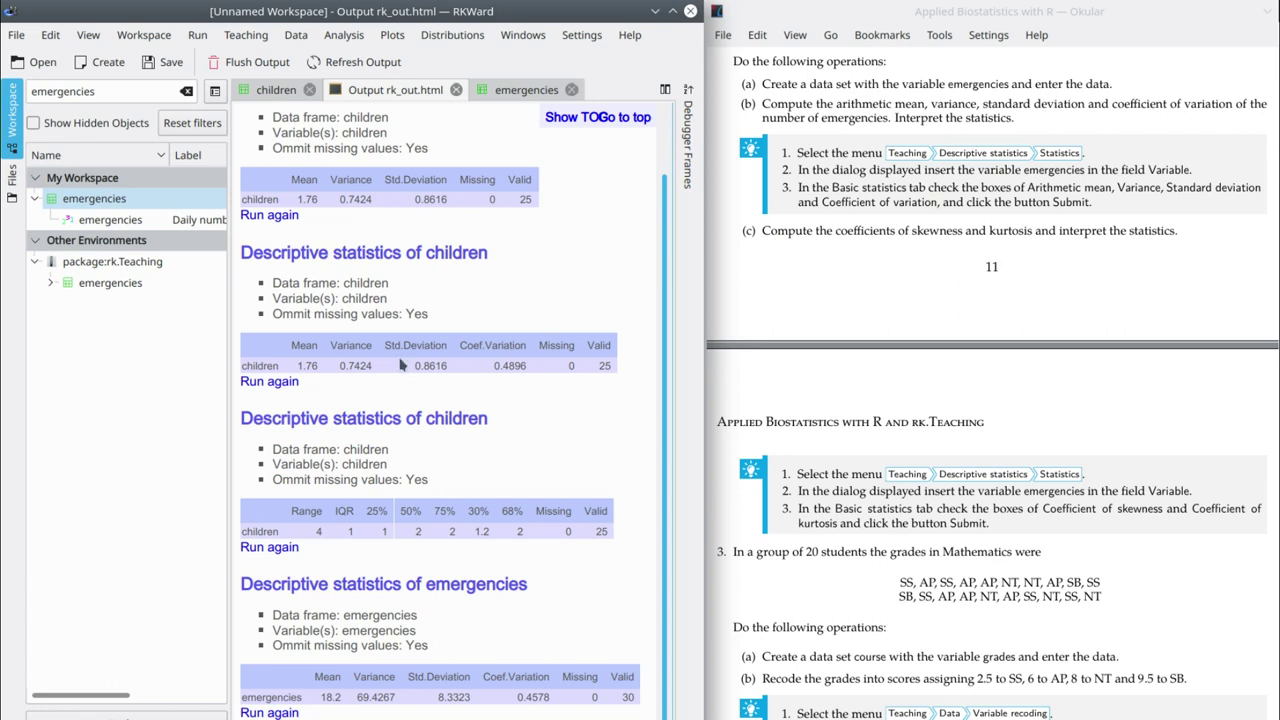
Compare the standard deviations of emergencies and children in the output by highlighting them.
{"action": "double_click", "coordinate": [445, 697]}
{"action": "left_click_drag", "start_coordinate": [413, 366], "coordinate": [448, 366]}
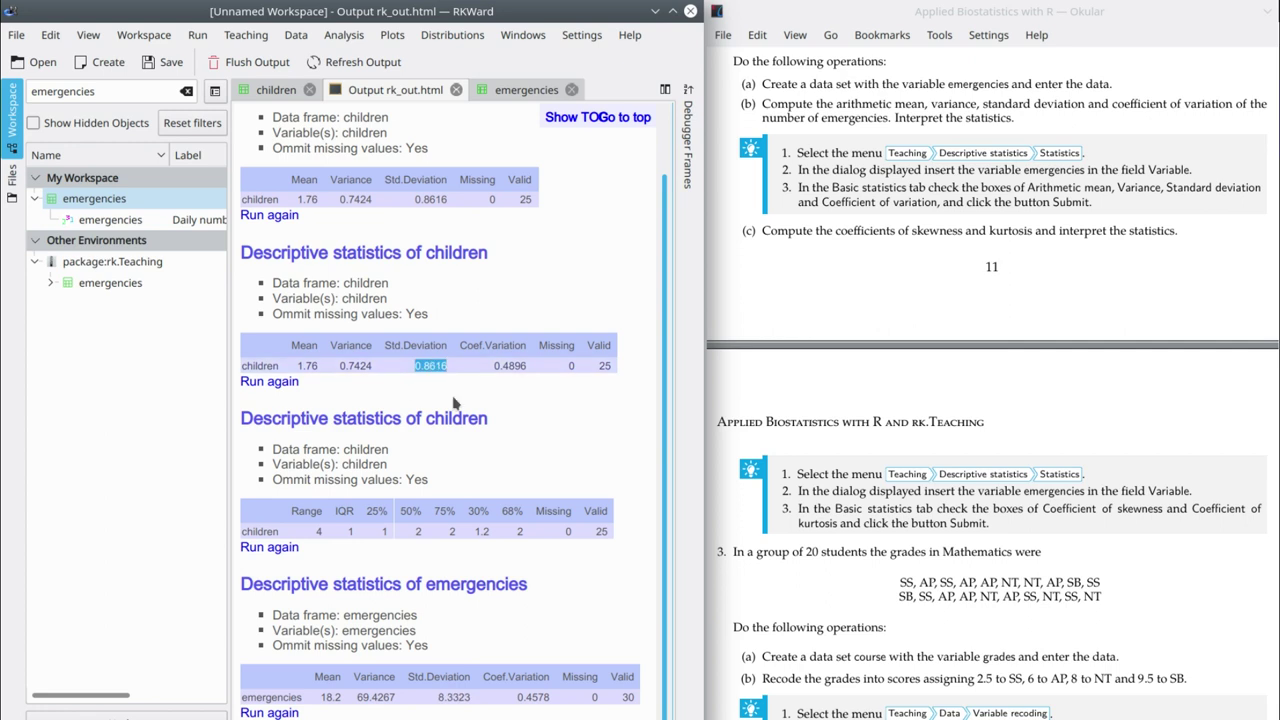
{"action": "left_click", "coordinate": [450, 703]}
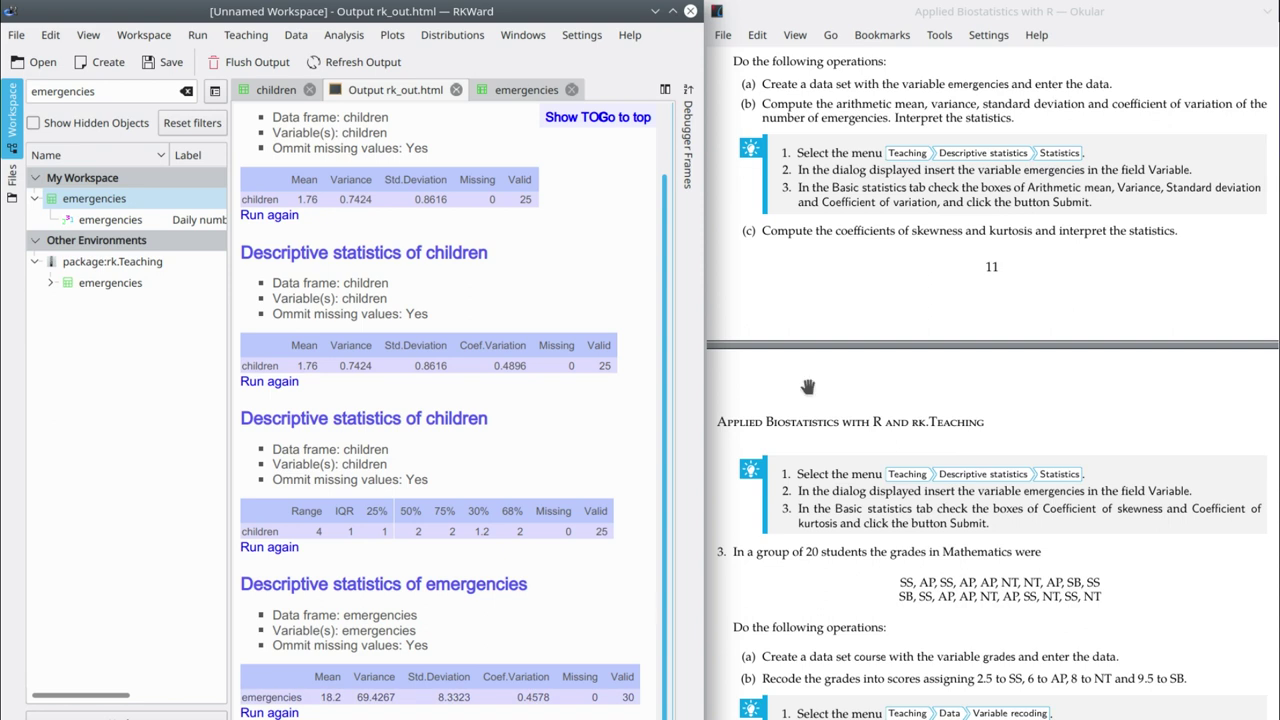
Reopen the emergencies descriptive statistics analysis and deselect Arithmetic mean, Variance, Standard deviation and Coefficient of variation.
{"action": "scroll", "coordinate": [868, 366], "scroll_direction": "down", "scroll_amount": 3}
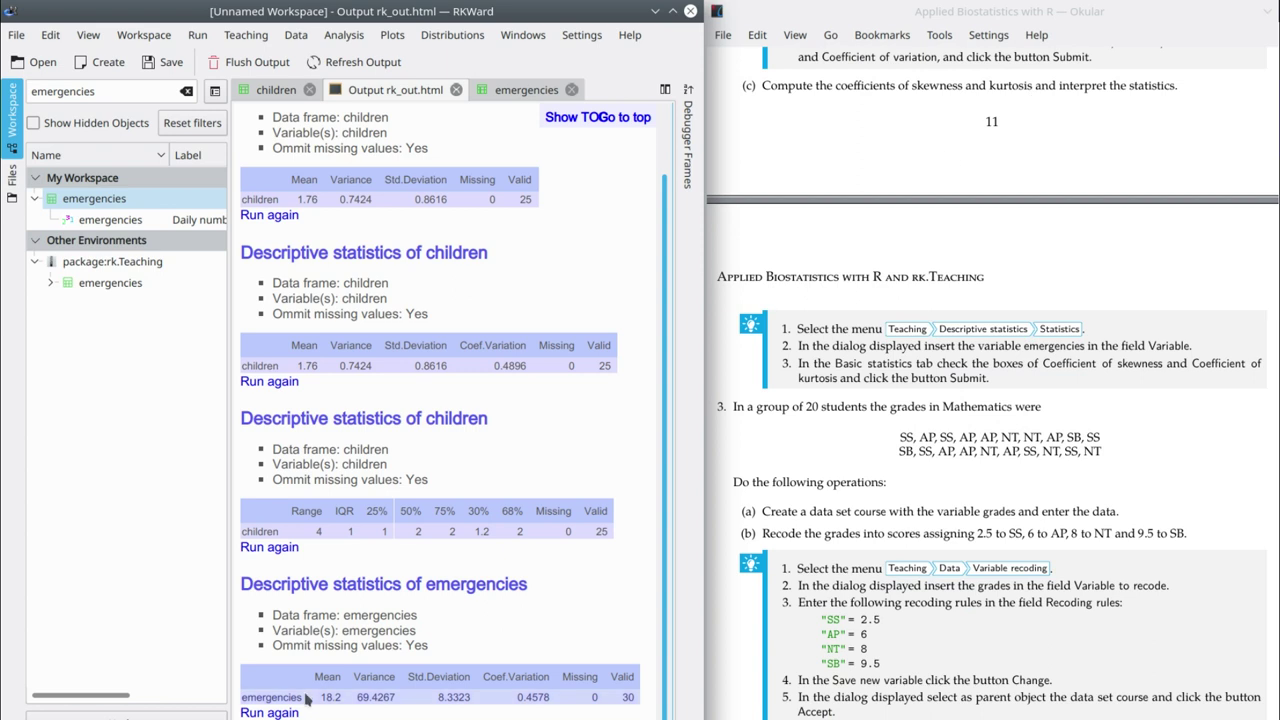
{"action": "left_click", "coordinate": [280, 712]}
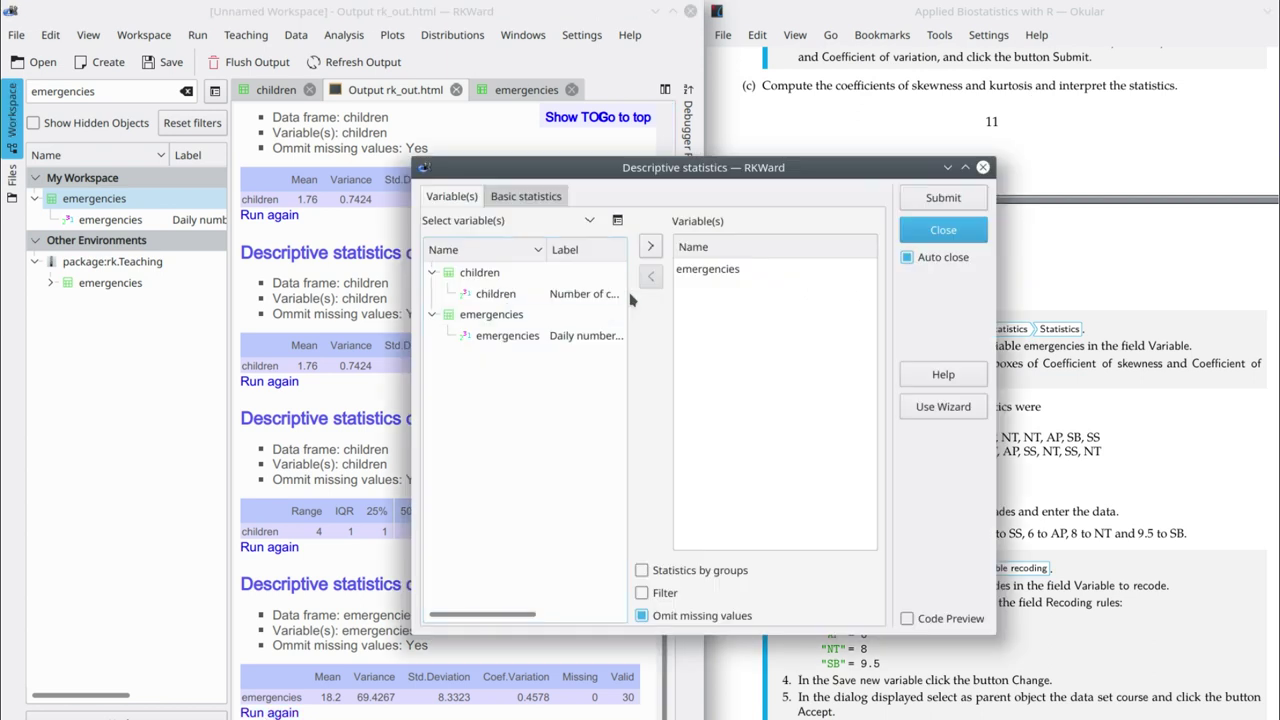
{"action": "left_click", "coordinate": [518, 196]}
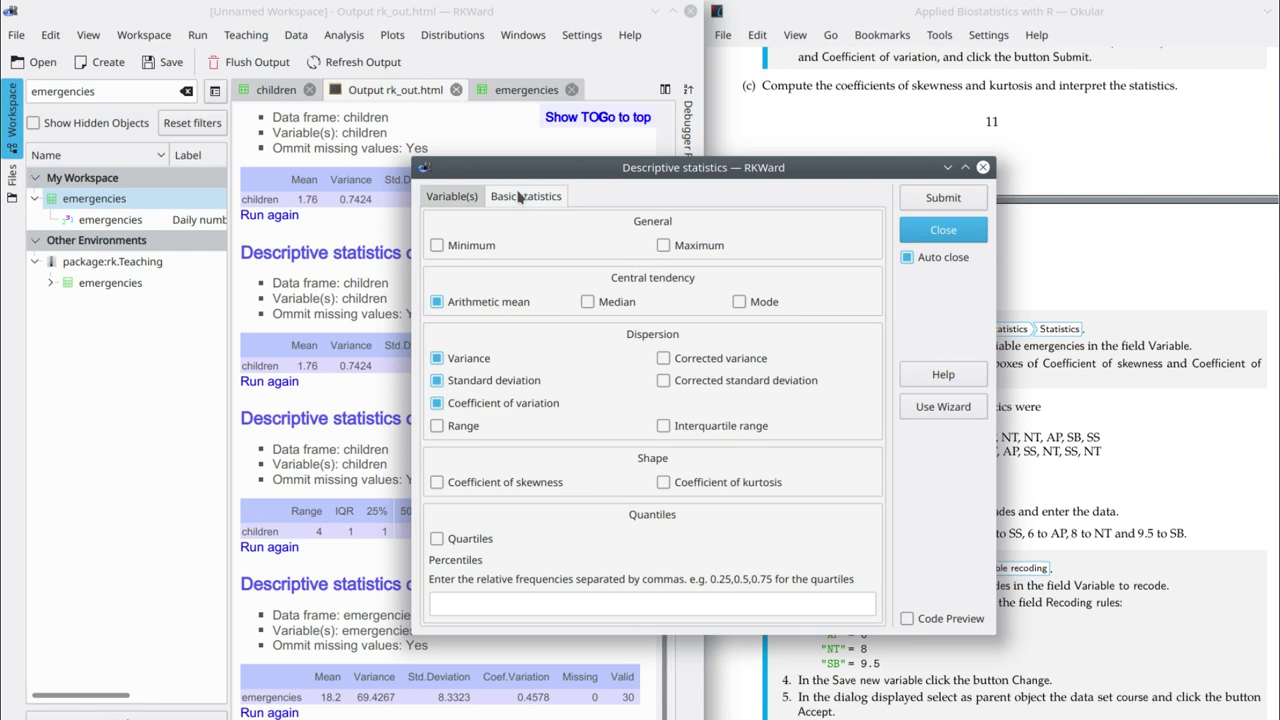
{"action": "left_click", "coordinate": [437, 301]}
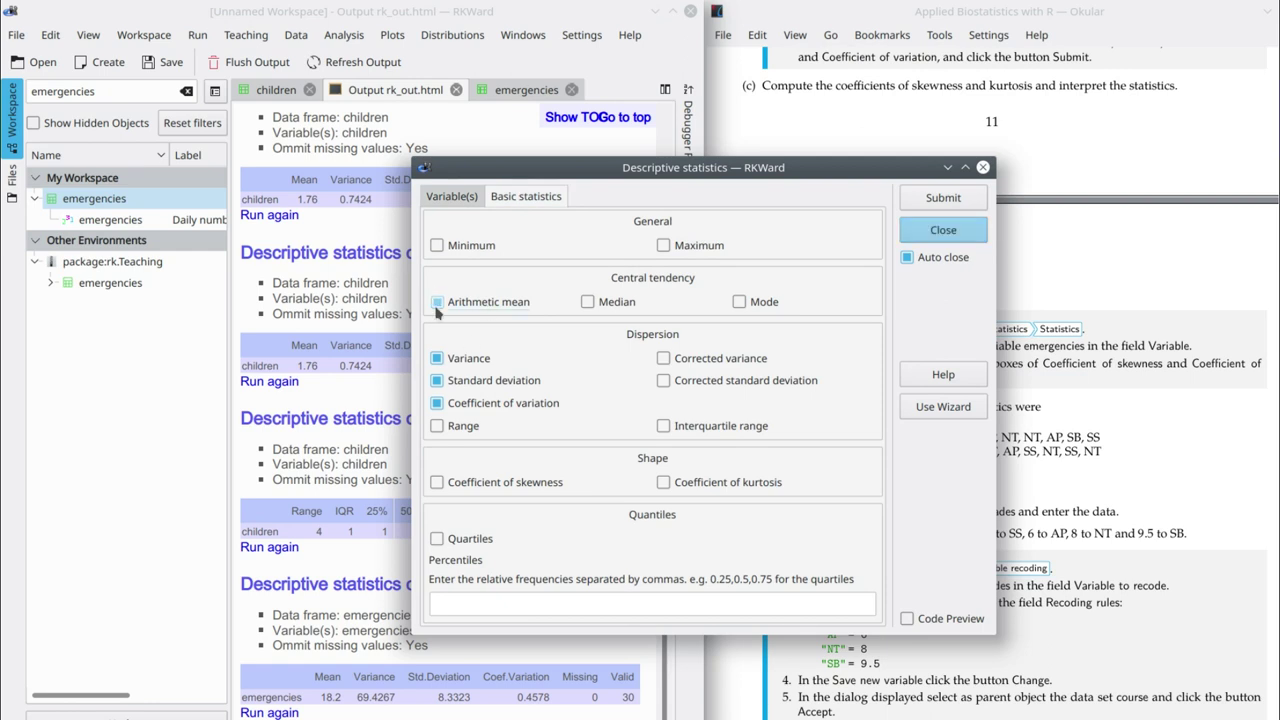
{"action": "left_click", "coordinate": [437, 358]}
{"action": "left_click", "coordinate": [437, 380]}
{"action": "left_click", "coordinate": [437, 403]}
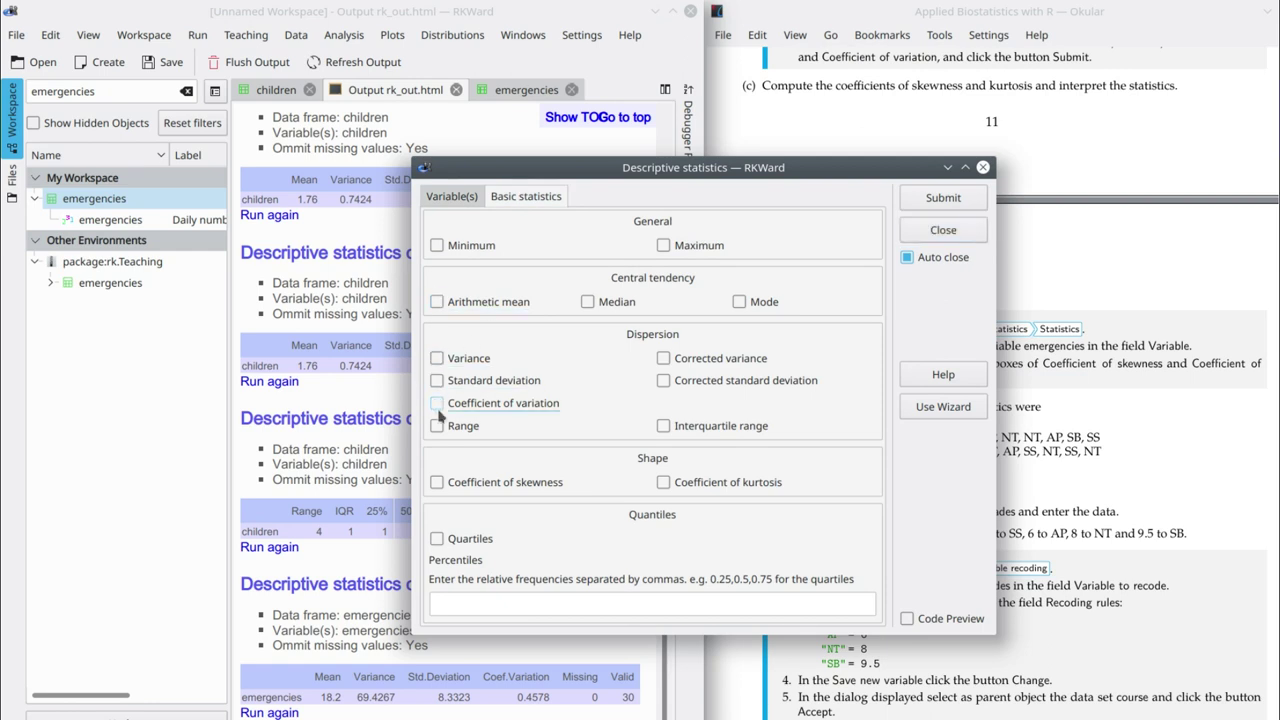
Select Coefficient of skewness and Coefficient of kurtosis for emergencies and submit the analysis.
{"action": "left_click", "coordinate": [437, 482]}
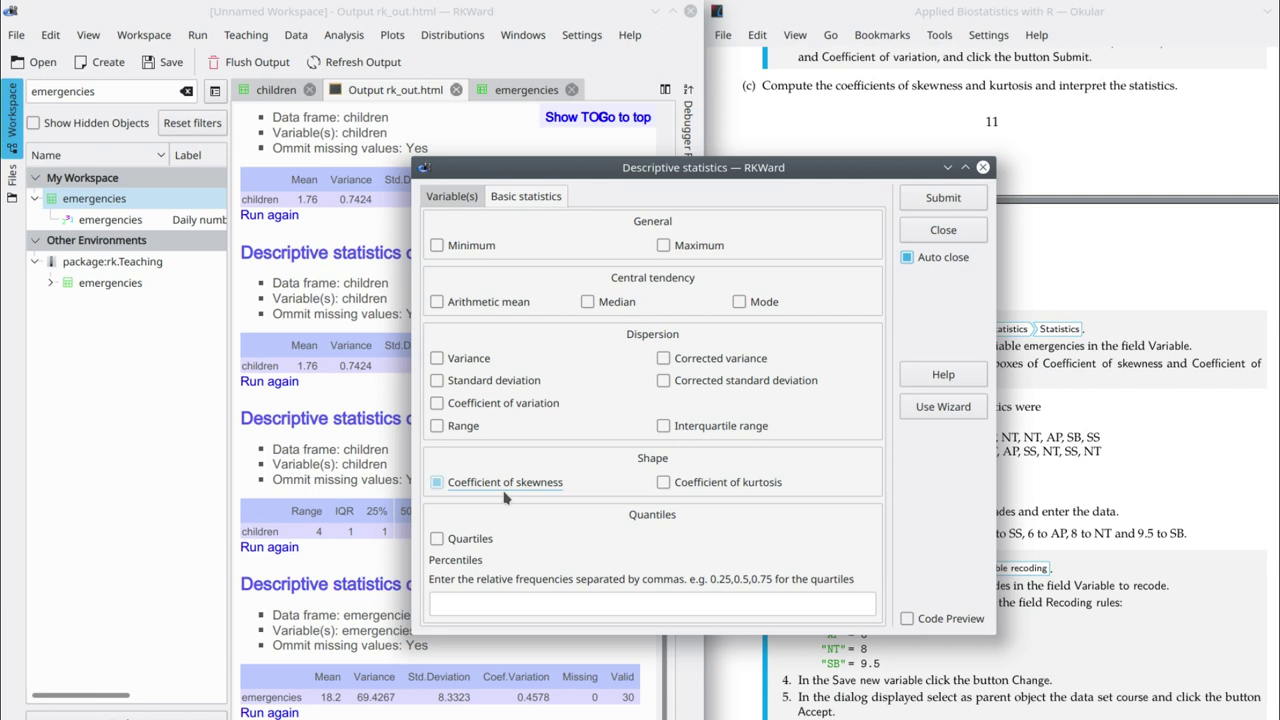
{"action": "left_click", "coordinate": [663, 482]}
{"action": "left_click", "coordinate": [943, 198]}
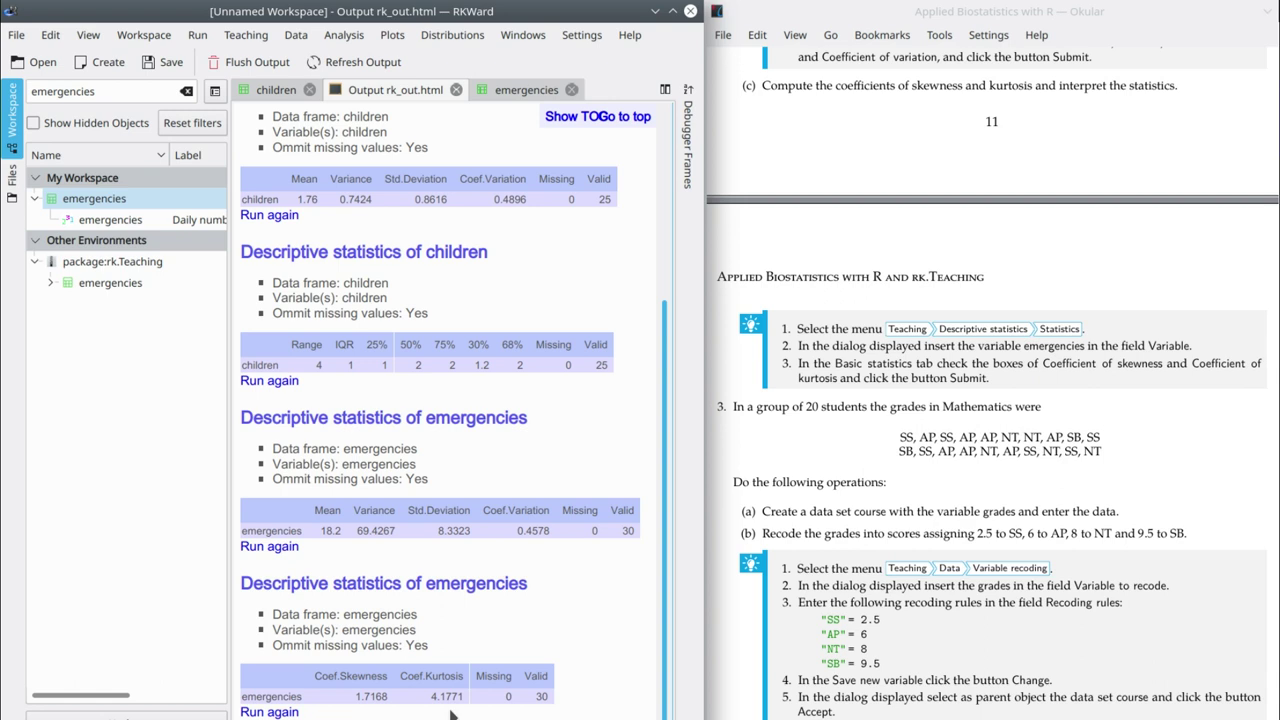
Consult exercise 4 about the heights of 30 students and filter the workspace objects by "heig".
{"action": "left_click", "coordinate": [940, 345]}
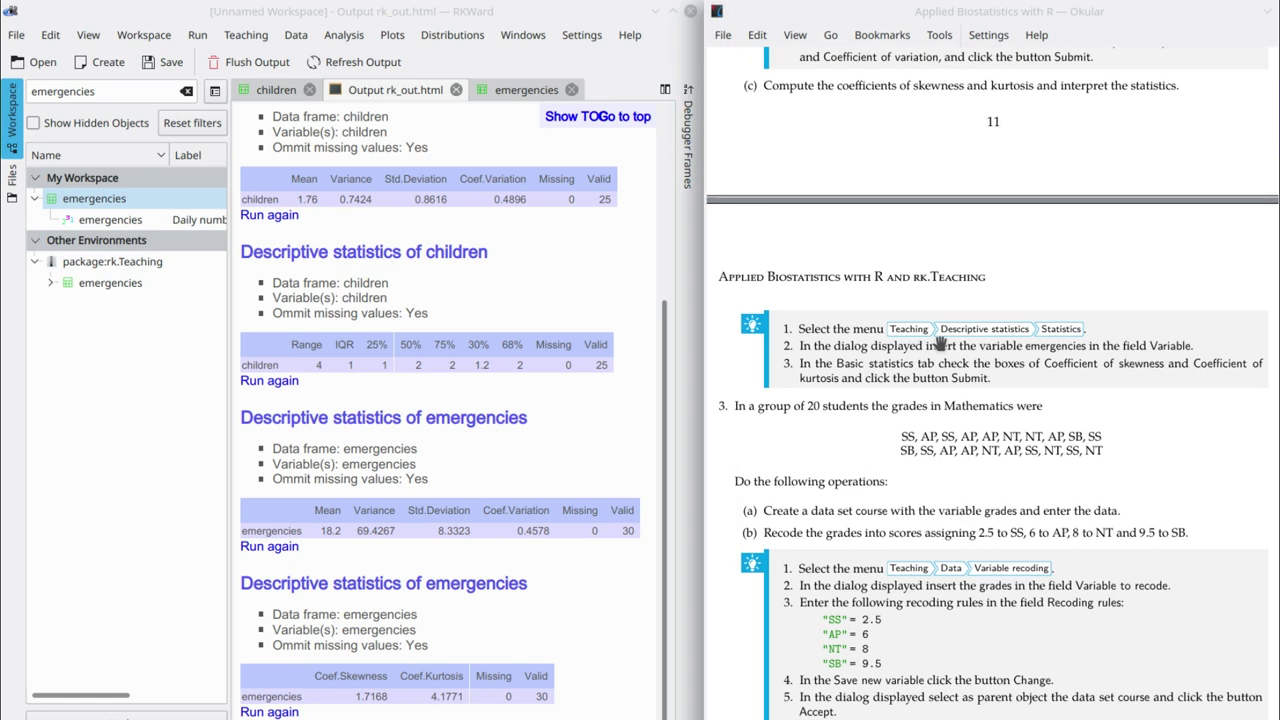
{"action": "scroll", "coordinate": [843, 425], "scroll_direction": "down", "scroll_amount": 3}
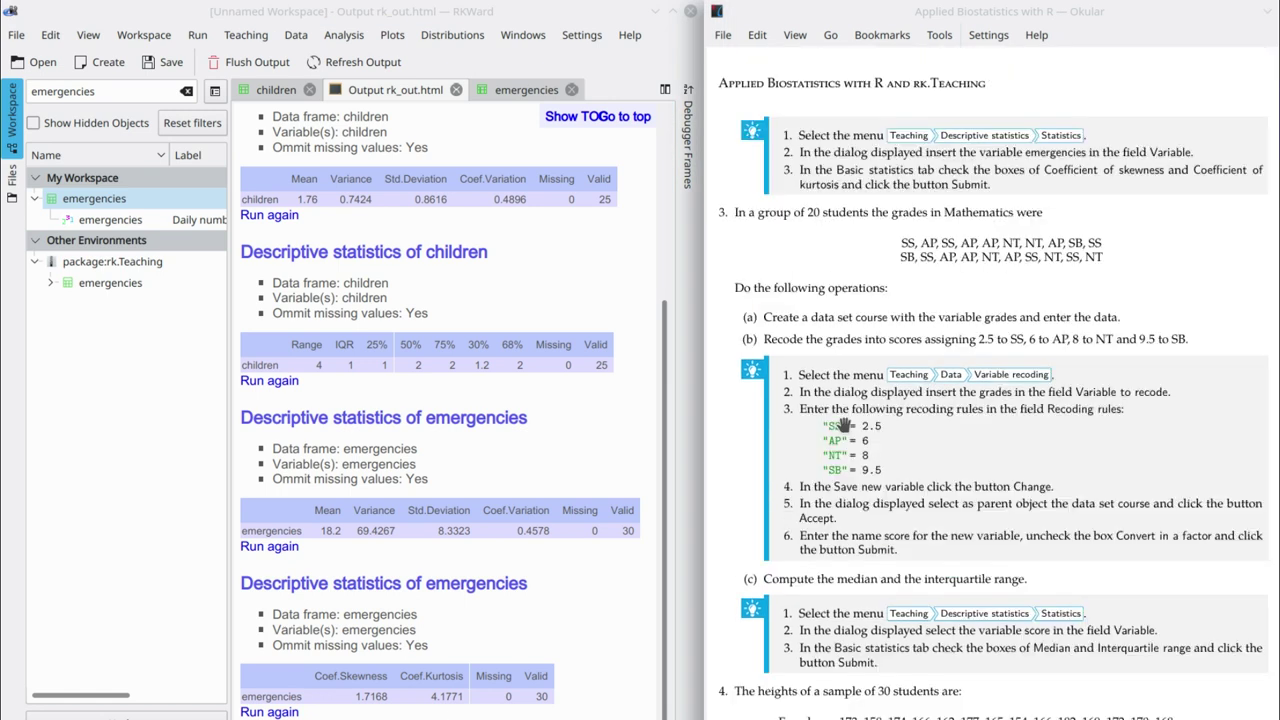
{"action": "scroll", "coordinate": [843, 425], "scroll_direction": "down", "scroll_amount": 1}
{"action": "scroll", "coordinate": [843, 425], "scroll_direction": "down", "scroll_amount": 5}
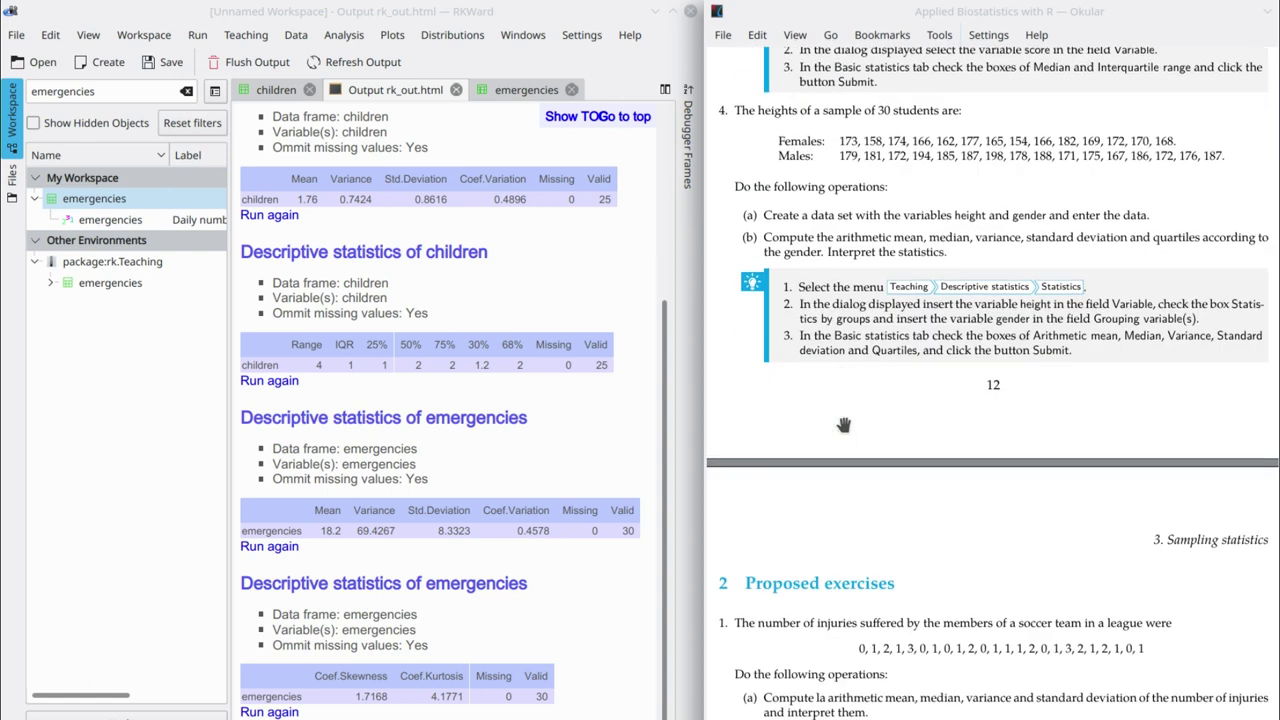
{"action": "scroll", "coordinate": [843, 425], "scroll_direction": "down", "scroll_amount": 1}
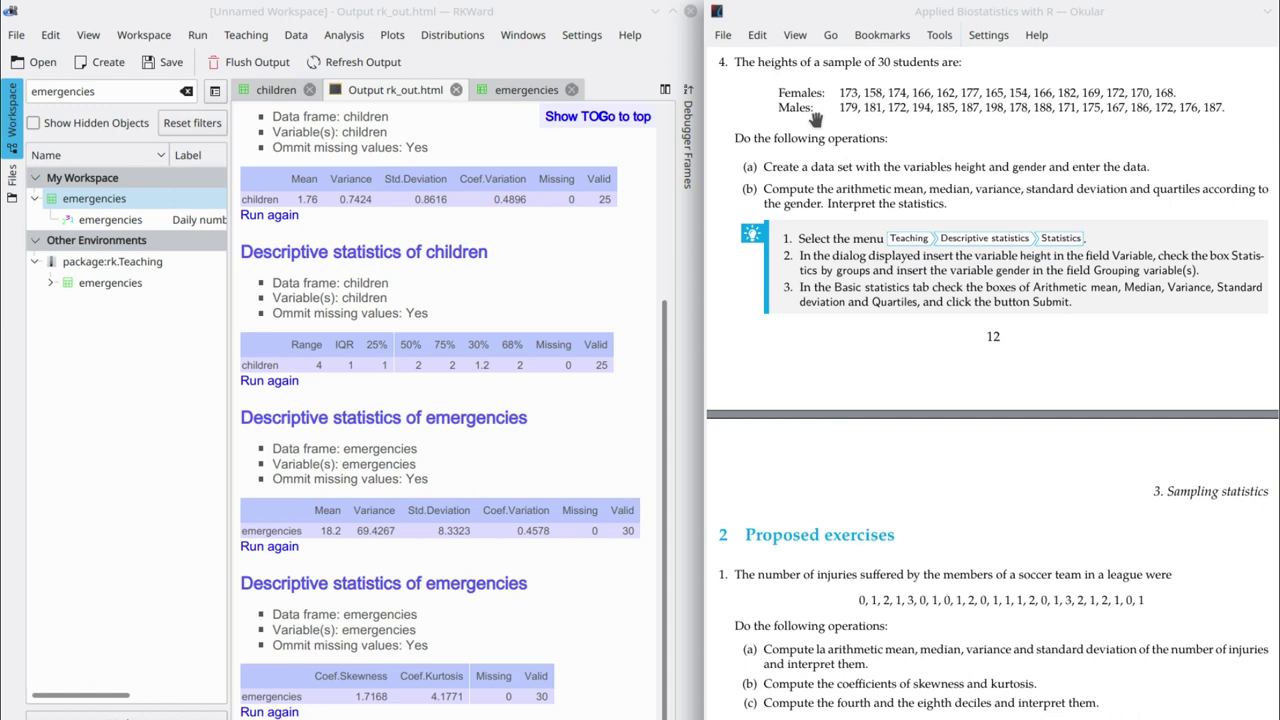
{"action": "left_click", "coordinate": [112, 93]}
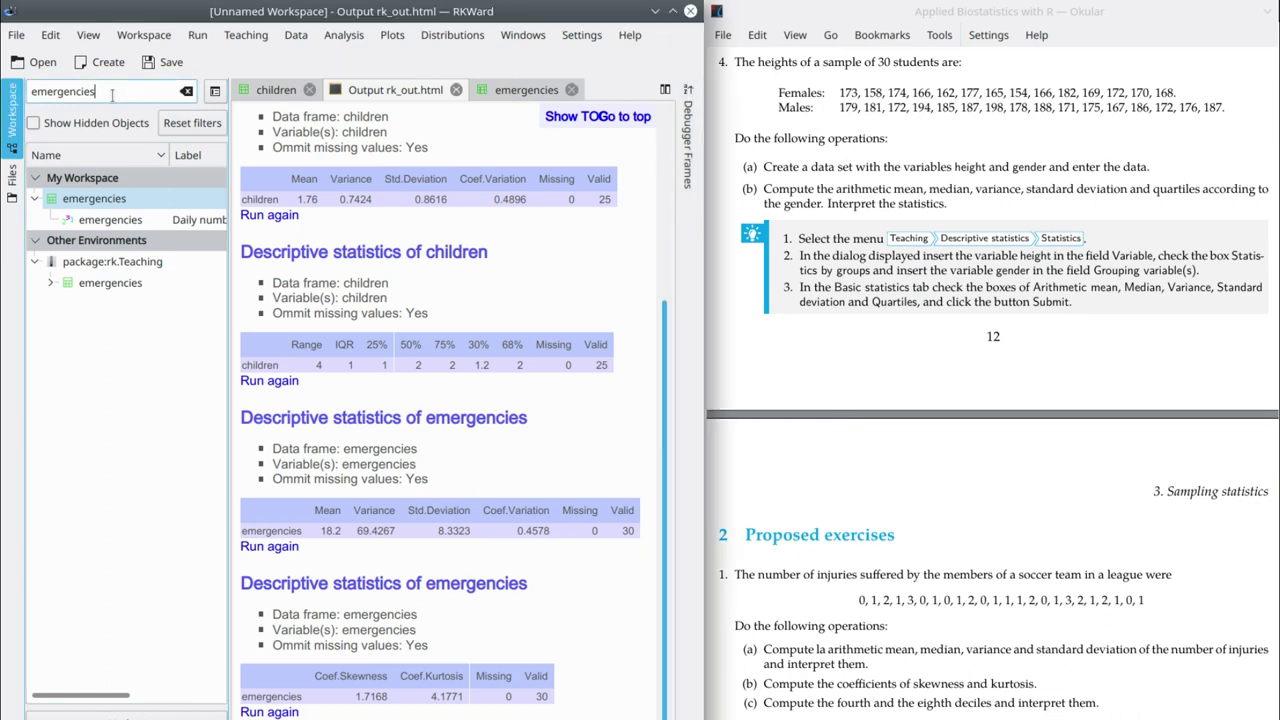
{"action": "key", "text": "ctrl+a"}
{"action": "type", "text": "e"}
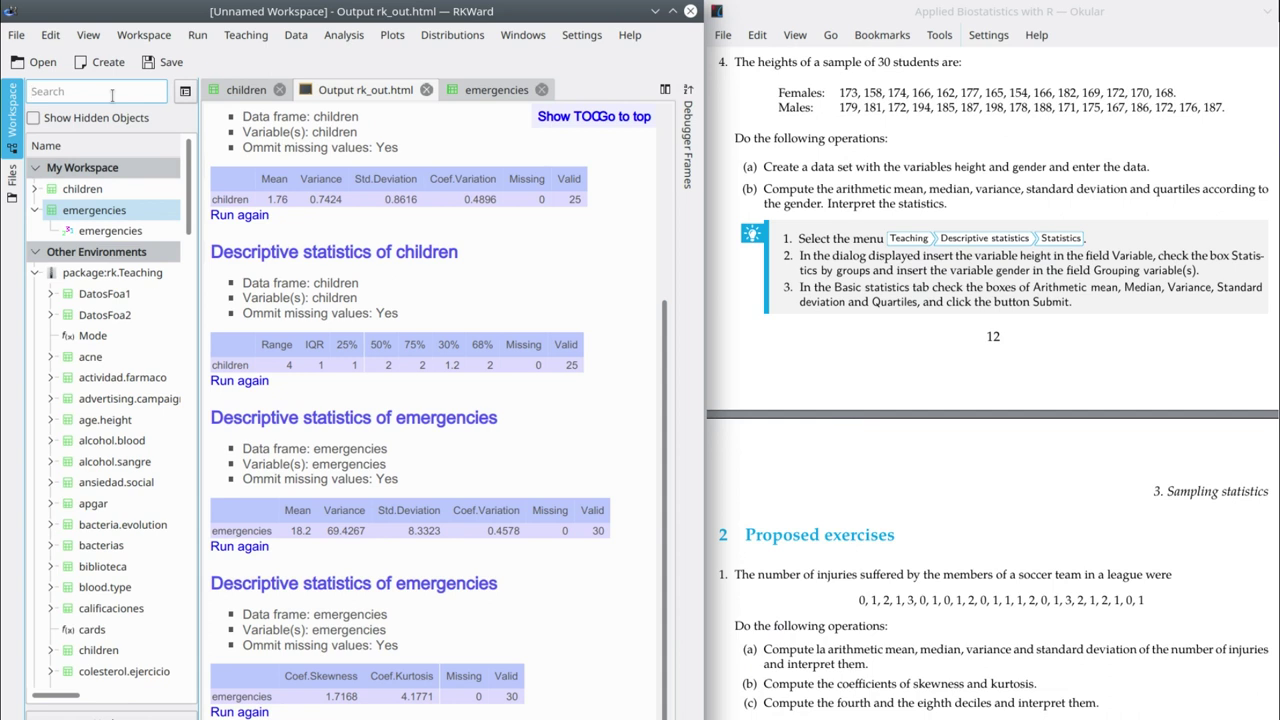
{"action": "type", "text": "heig"}
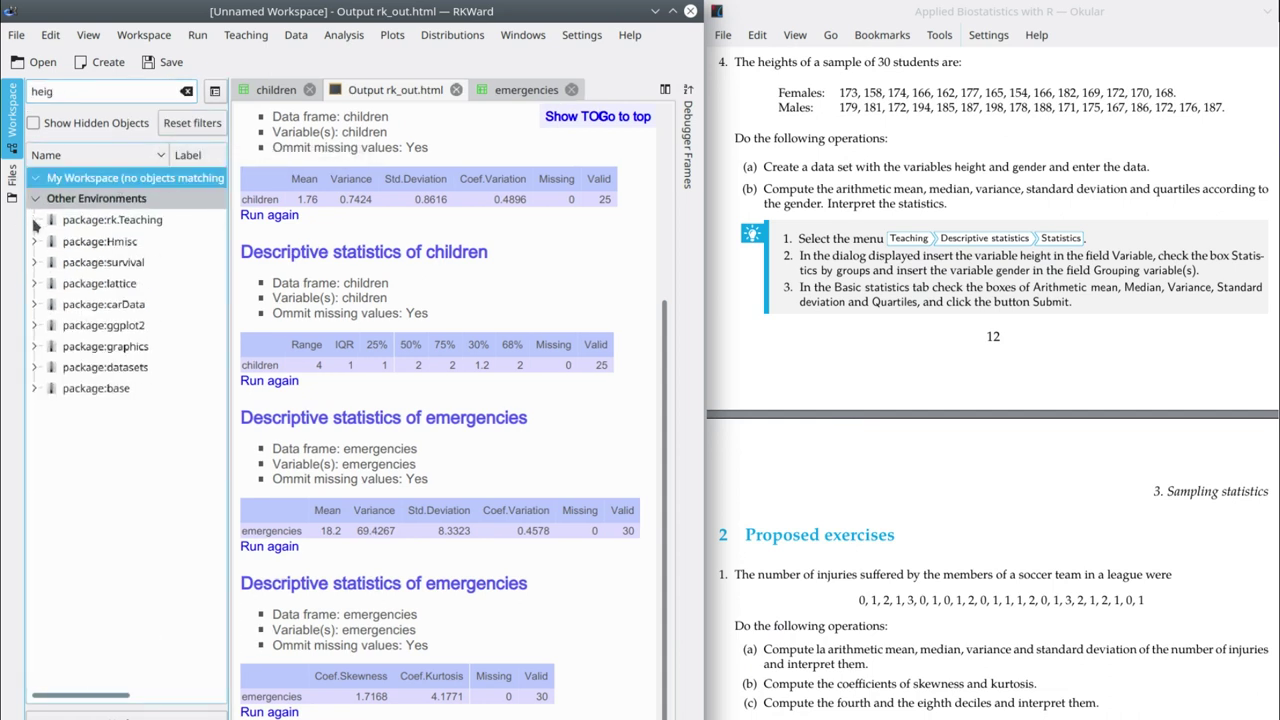
Copy the height.students data set from package:rk.Teaching to .GlobalEnv and open the copy for viewing.
{"action": "left_click", "coordinate": [34, 219]}
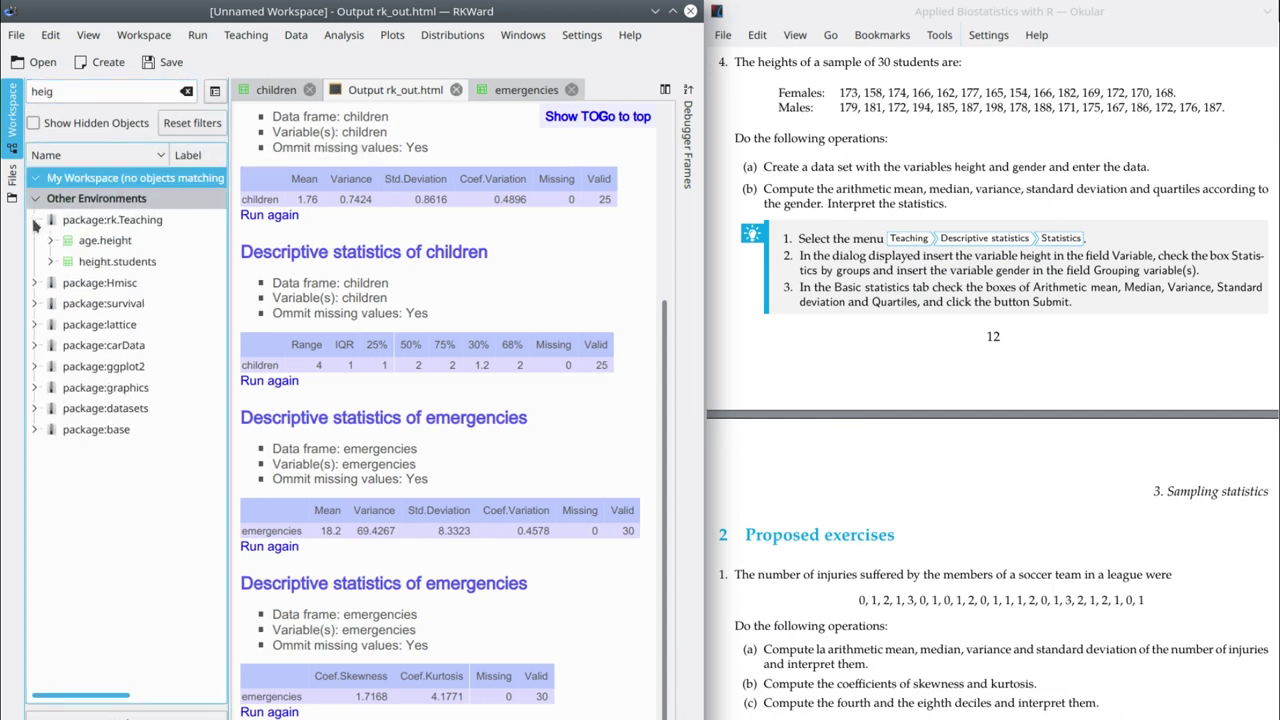
{"action": "right_click", "coordinate": [111, 263]}
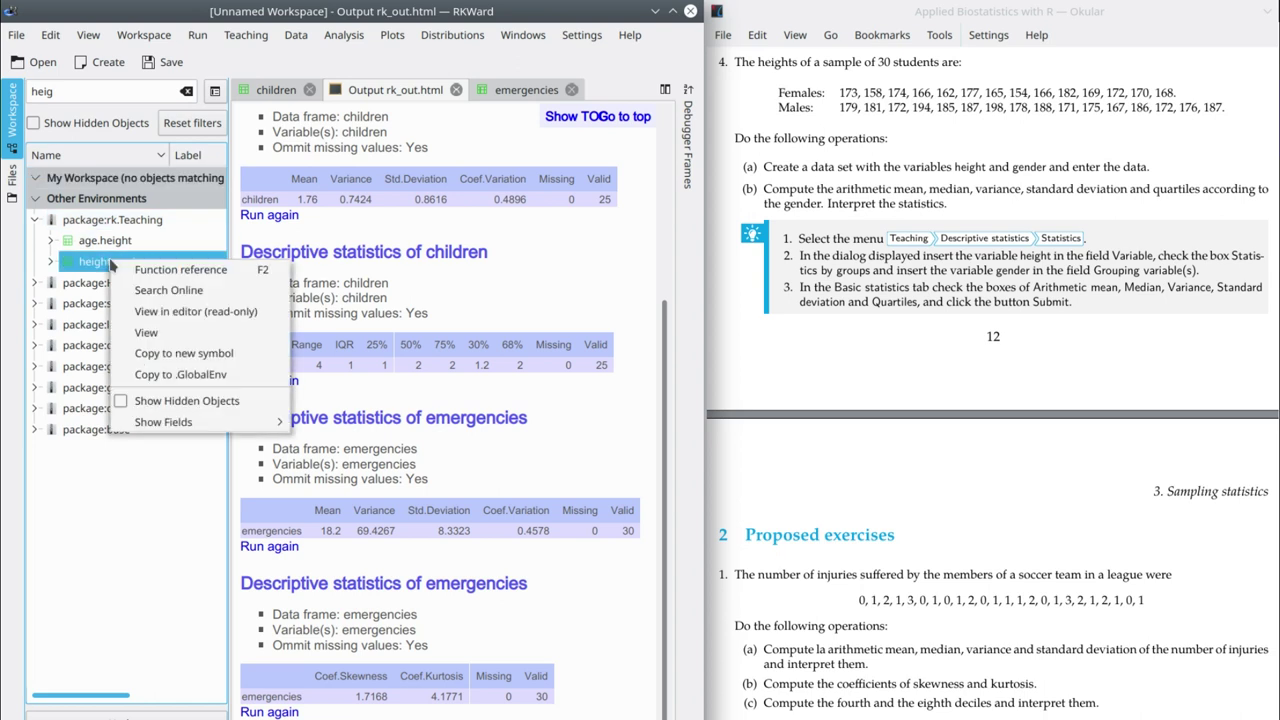
{"action": "left_click", "coordinate": [167, 375]}
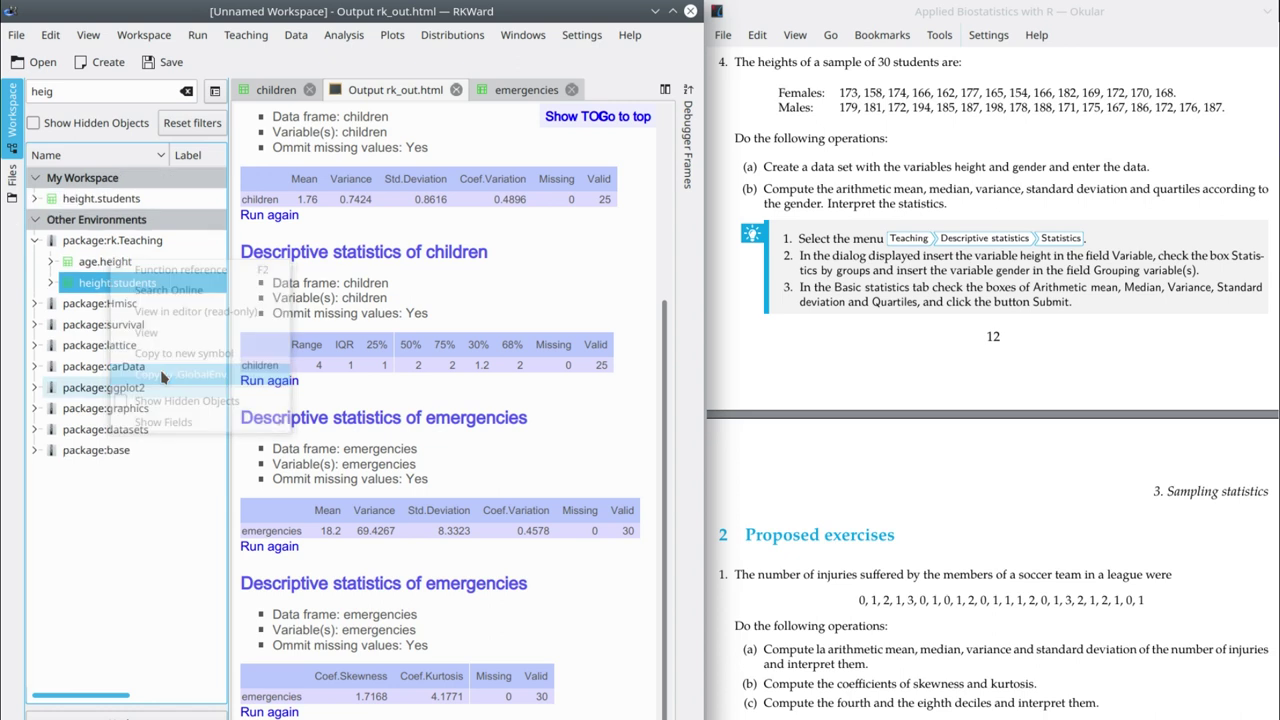
{"action": "double_click", "coordinate": [92, 199]}
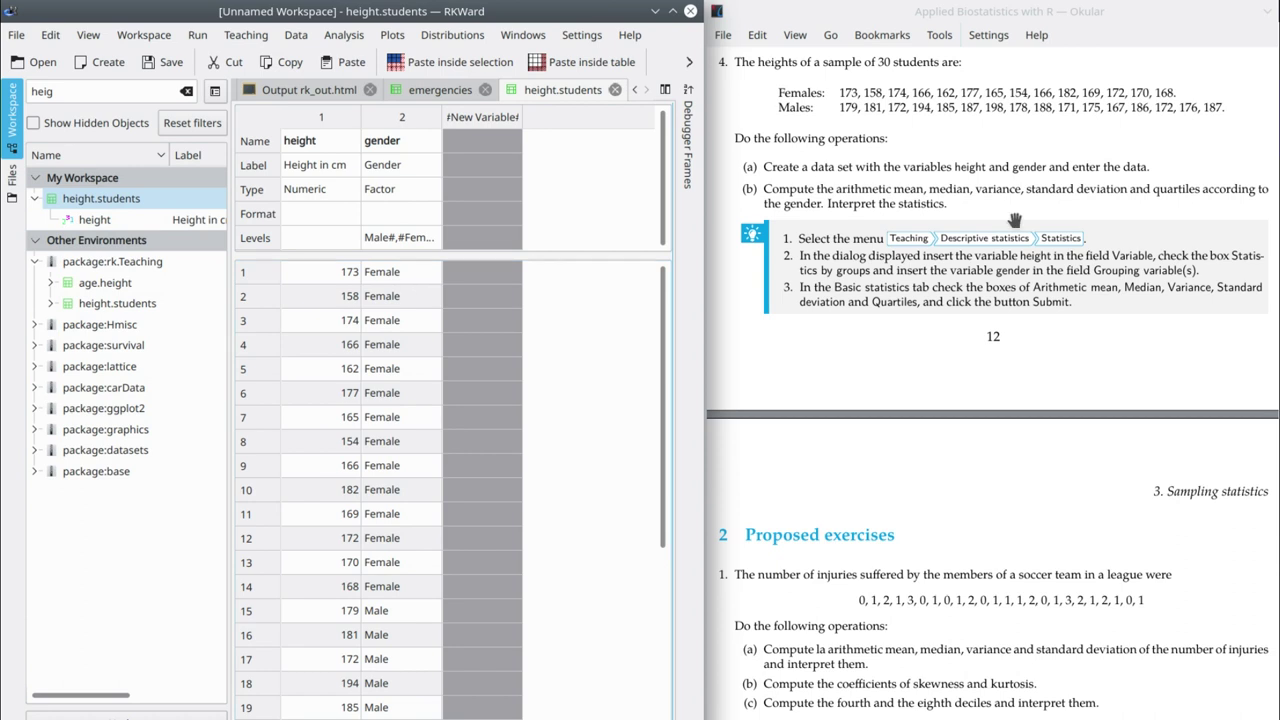
Start a rk.Teaching descriptive statistics analysis and add height from height.students as the variable.
{"action": "scroll", "coordinate": [1000, 255], "scroll_direction": "down", "scroll_amount": 2}
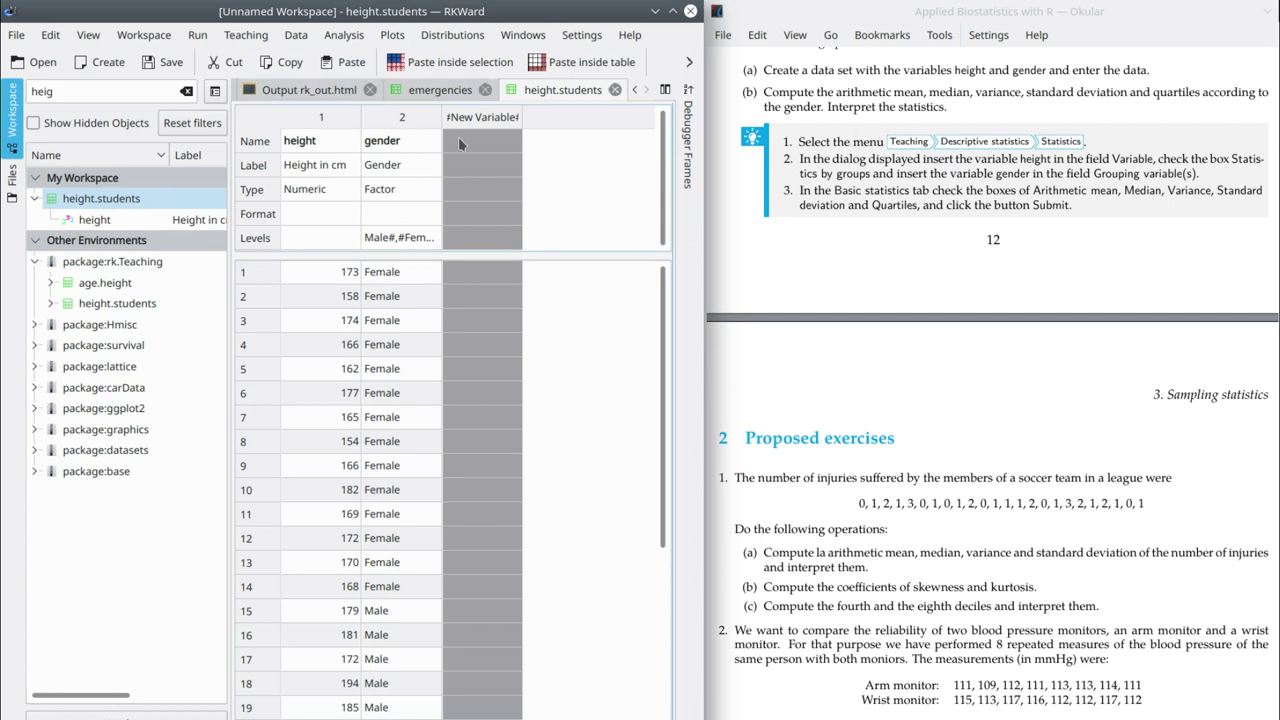
{"action": "left_click", "coordinate": [236, 45]}
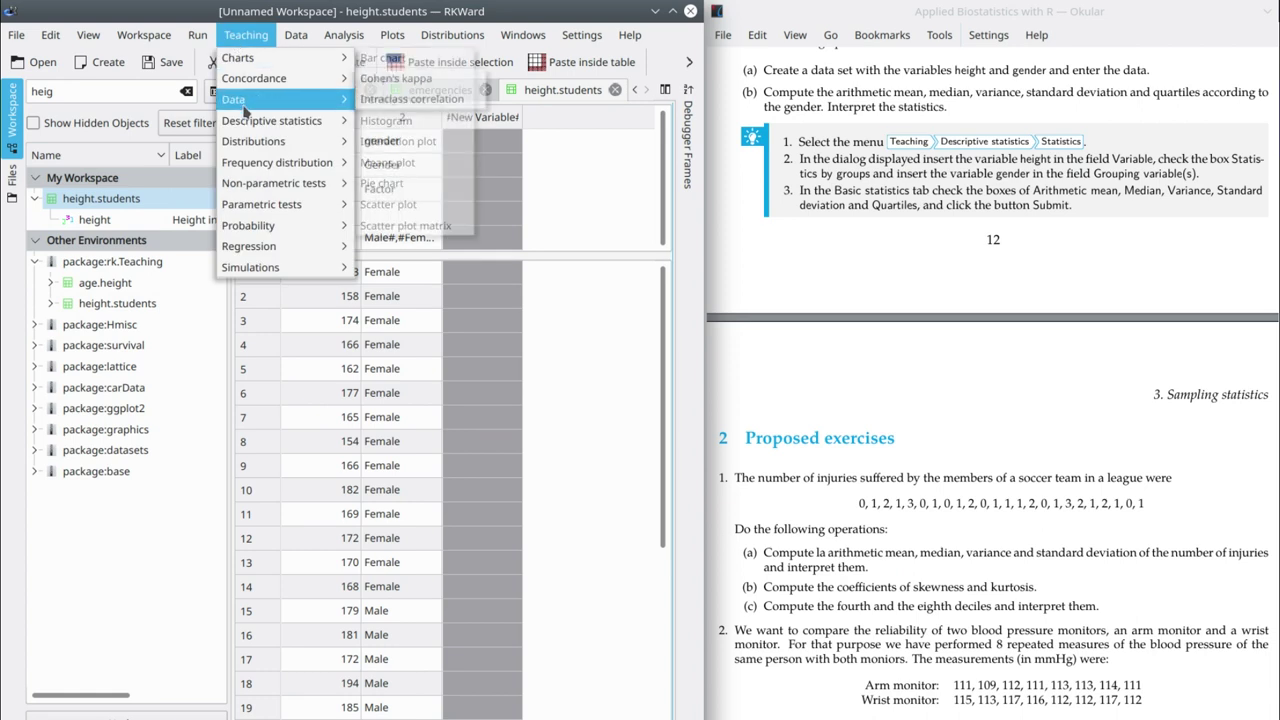
{"action": "mouse_move", "coordinate": [252, 121]}
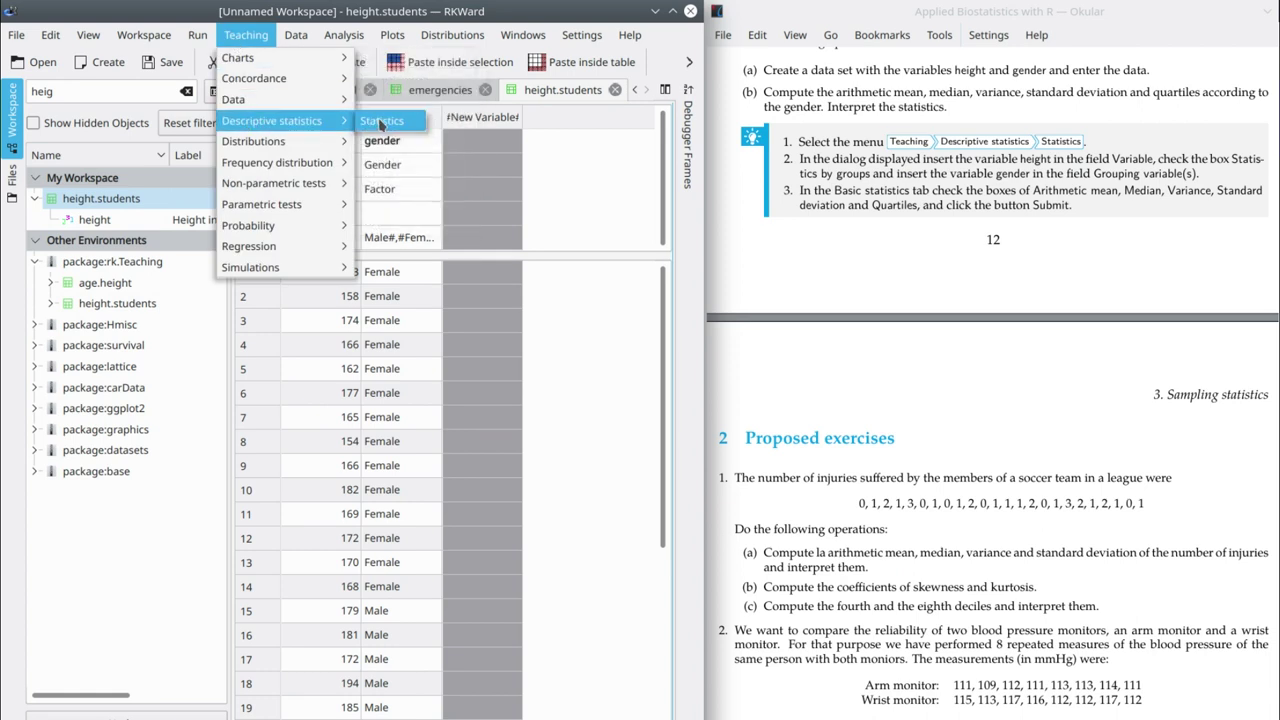
{"action": "left_click", "coordinate": [382, 122]}
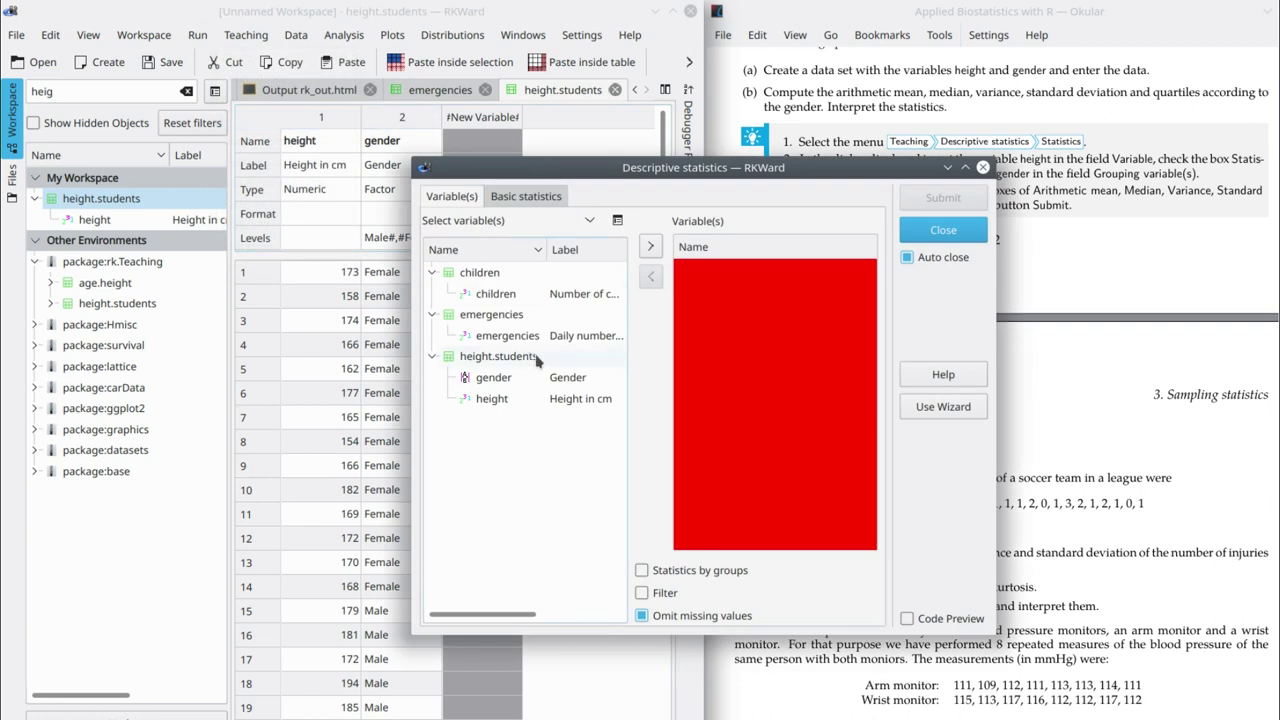
{"action": "left_click", "coordinate": [500, 400]}
{"action": "left_click", "coordinate": [651, 250]}
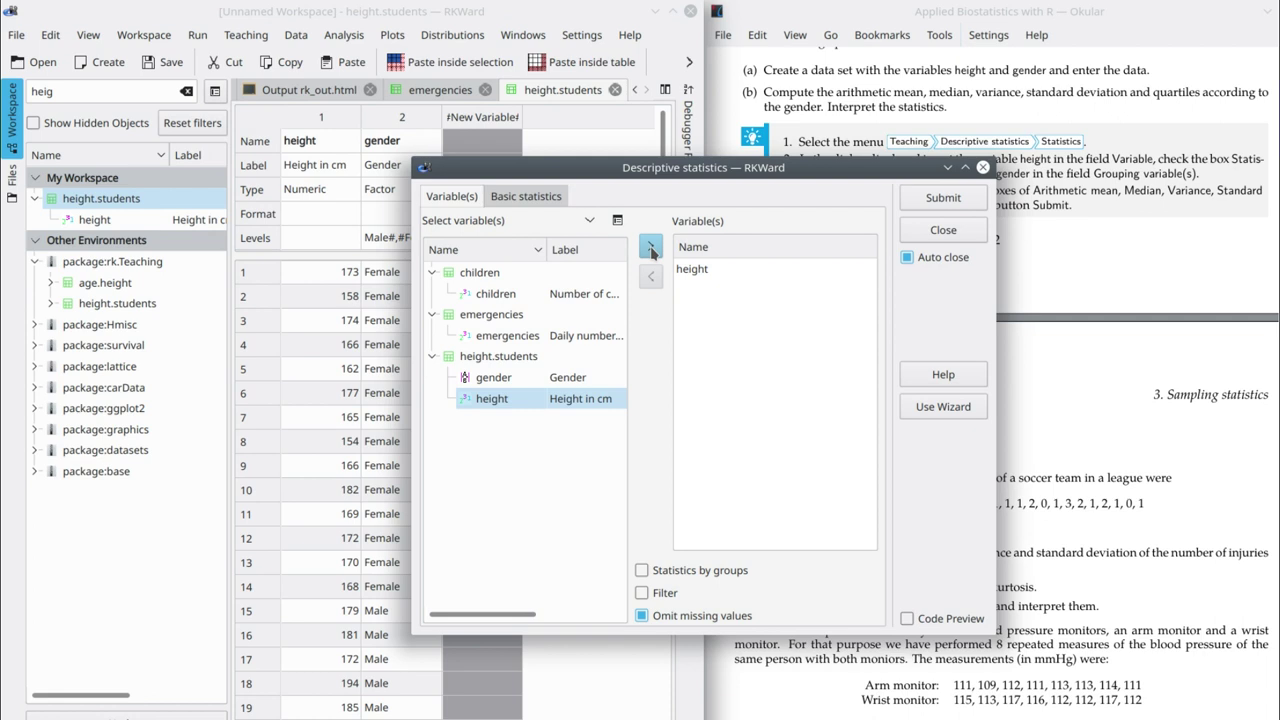
Select Arithmetic mean, Median, Variance, Standard deviation and Quartiles for height and submit the analysis.
{"action": "left_click", "coordinate": [536, 205]}
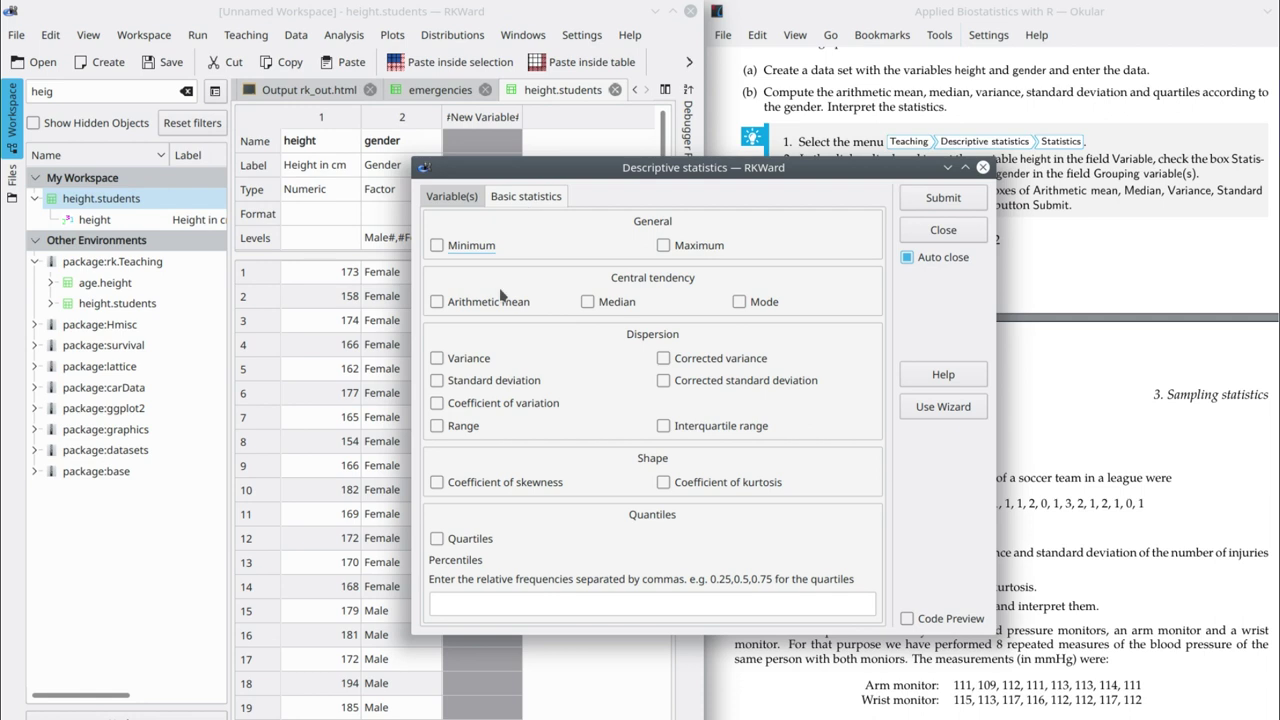
{"action": "left_click", "coordinate": [438, 302]}
{"action": "left_click", "coordinate": [588, 302]}
{"action": "left_click", "coordinate": [439, 360]}
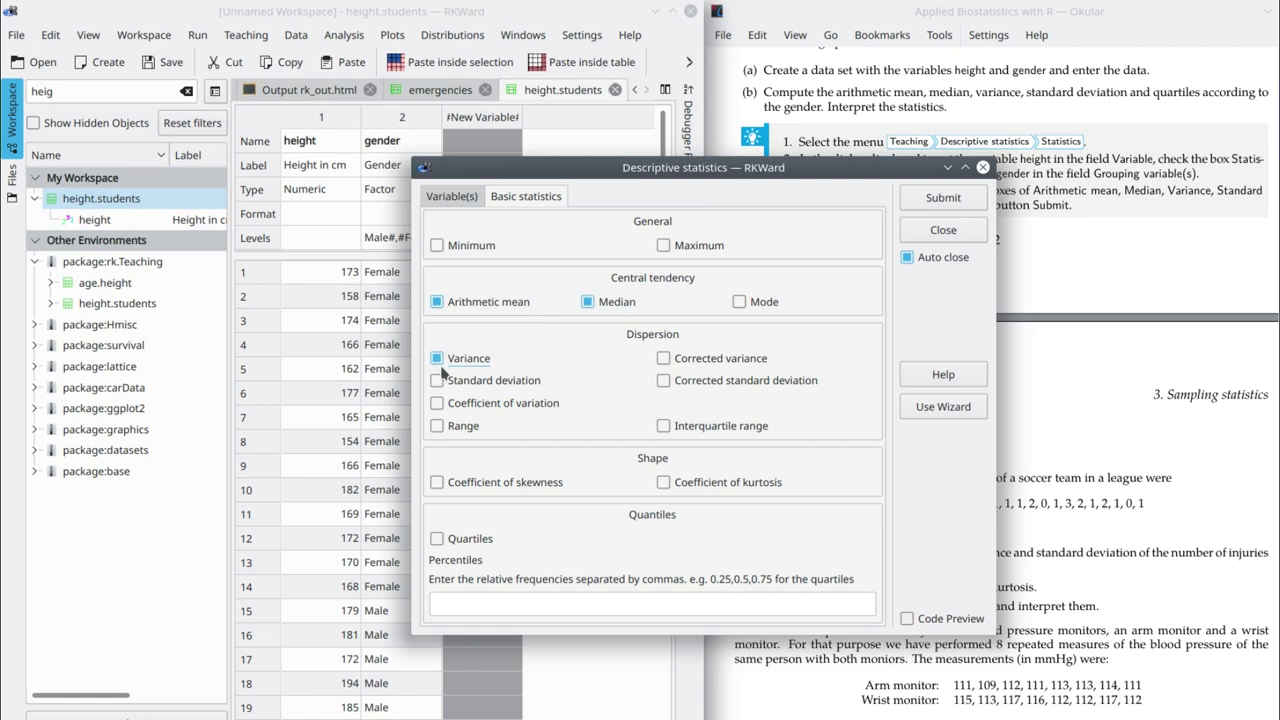
{"action": "left_click", "coordinate": [441, 384]}
{"action": "left_click", "coordinate": [438, 540]}
{"action": "left_click", "coordinate": [945, 199]}
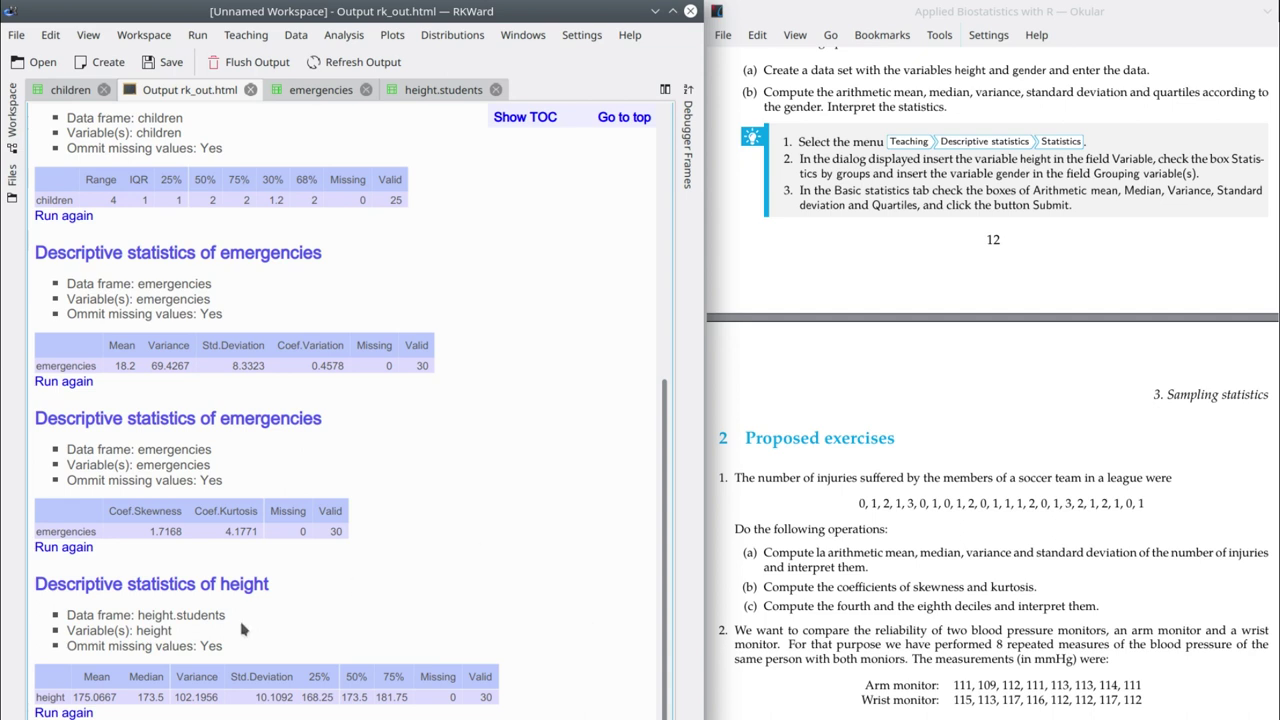
Rerun the height analysis from the output with Statistics by groups enabled and gender as the grouping variable.
{"action": "left_click", "coordinate": [64, 712]}
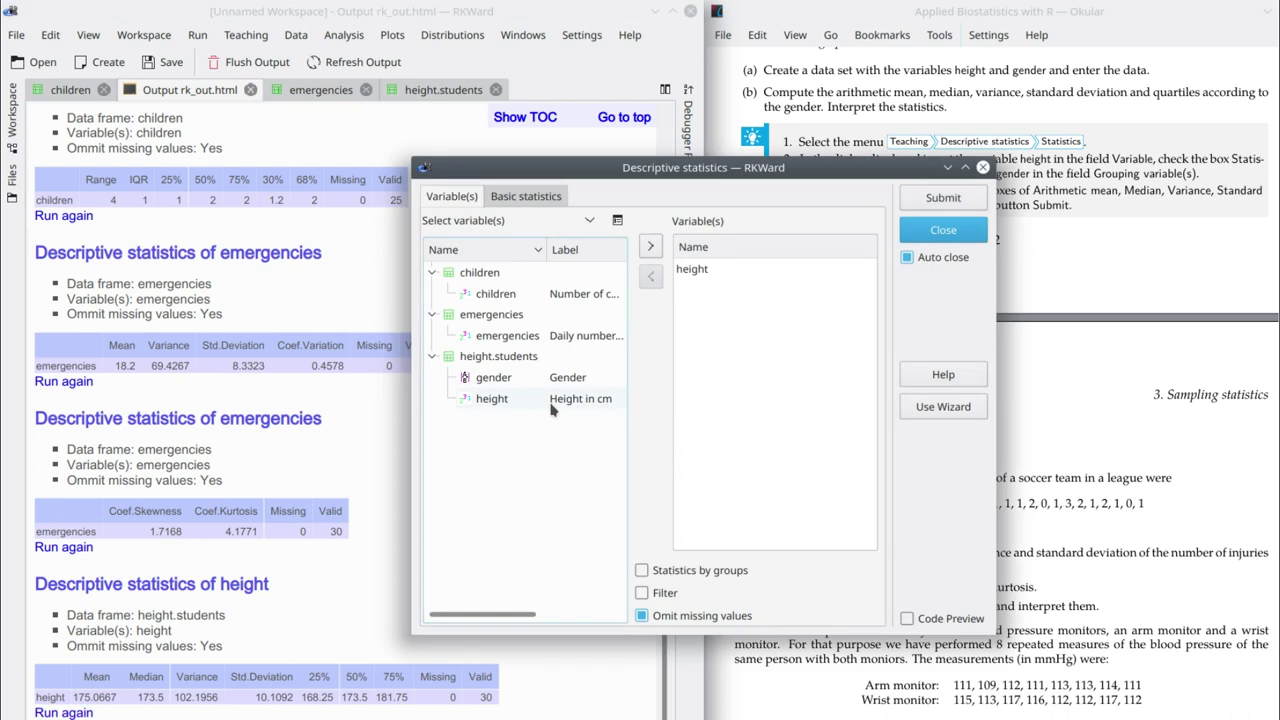
{"action": "left_click", "coordinate": [641, 571]}
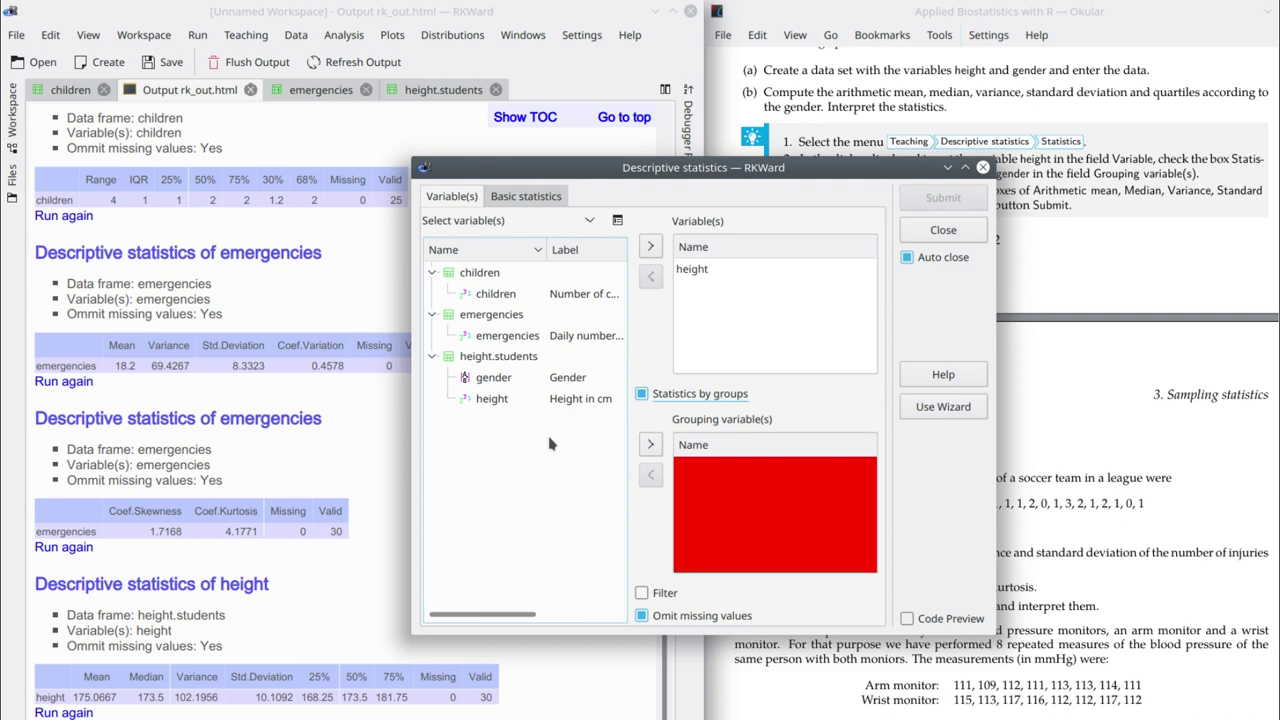
{"action": "left_click", "coordinate": [506, 384]}
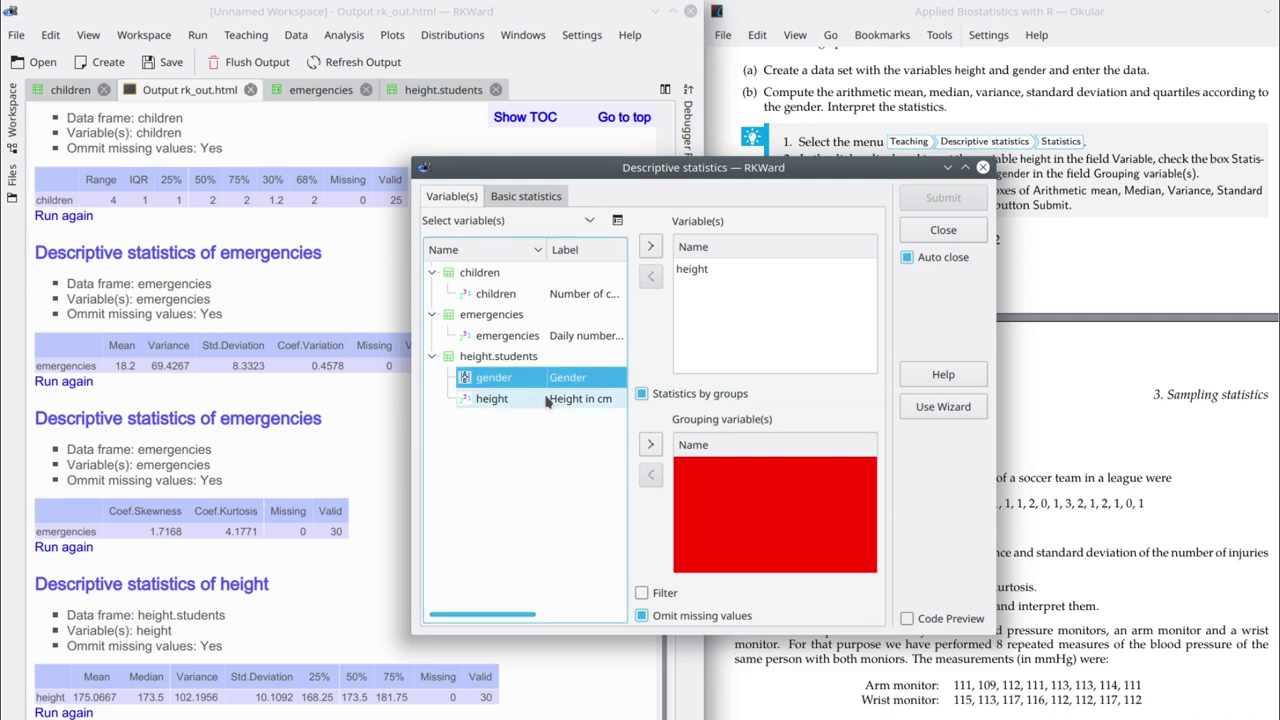
{"action": "left_click", "coordinate": [651, 442]}
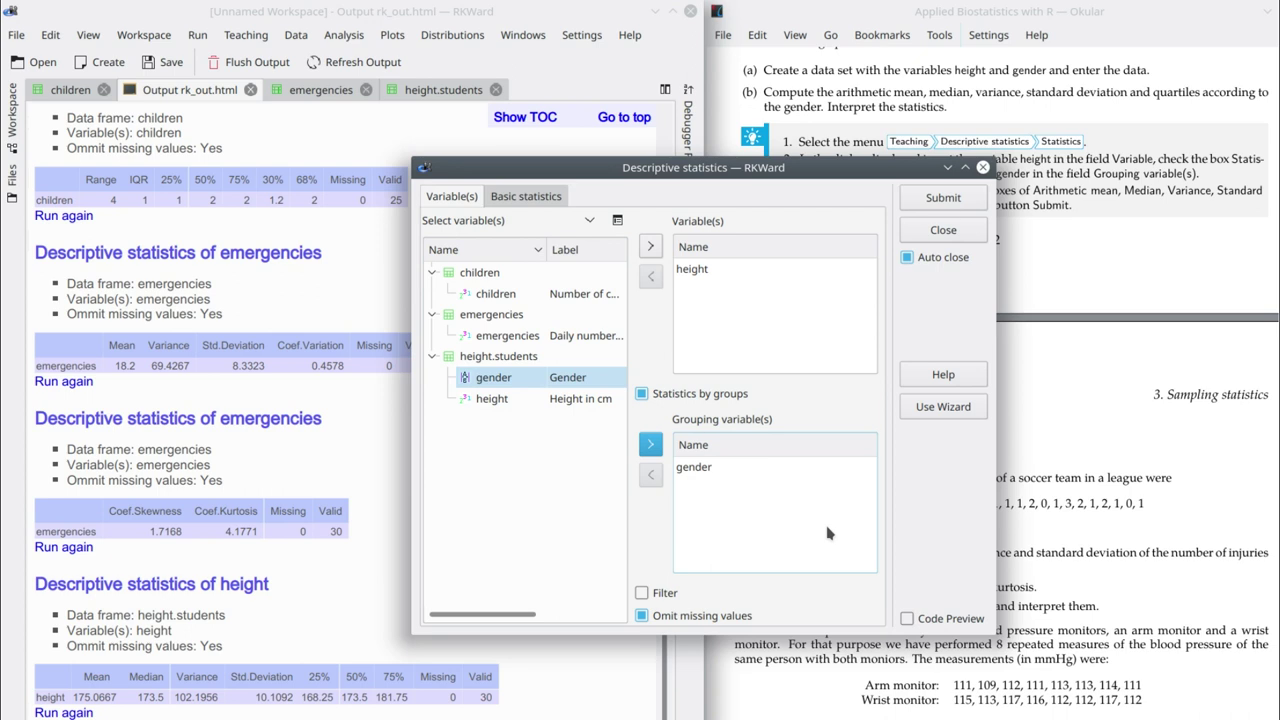
{"action": "left_click", "coordinate": [930, 201]}
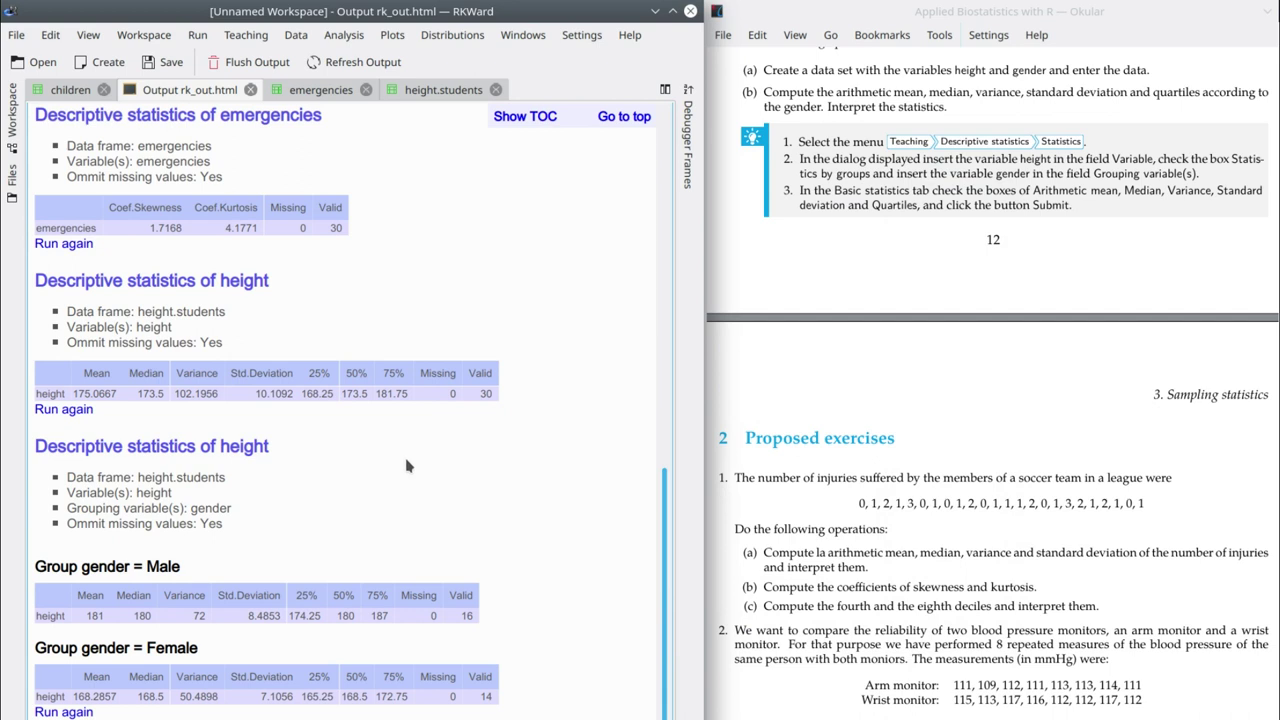
Compare the means, medians and standard deviations of the Male and Female height groups by highlighting them in the output.
{"action": "left_click_drag", "start_coordinate": [34, 568], "coordinate": [190, 564]}
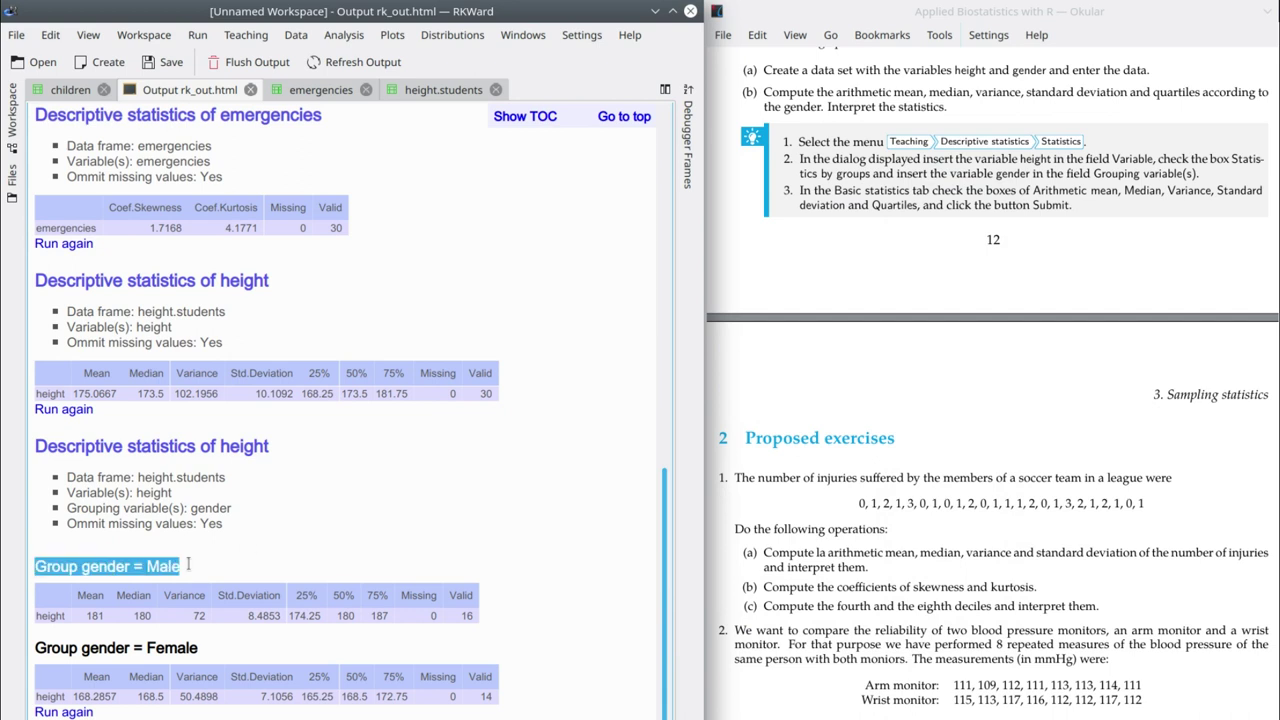
{"action": "left_click_drag", "start_coordinate": [34, 648], "coordinate": [205, 646]}
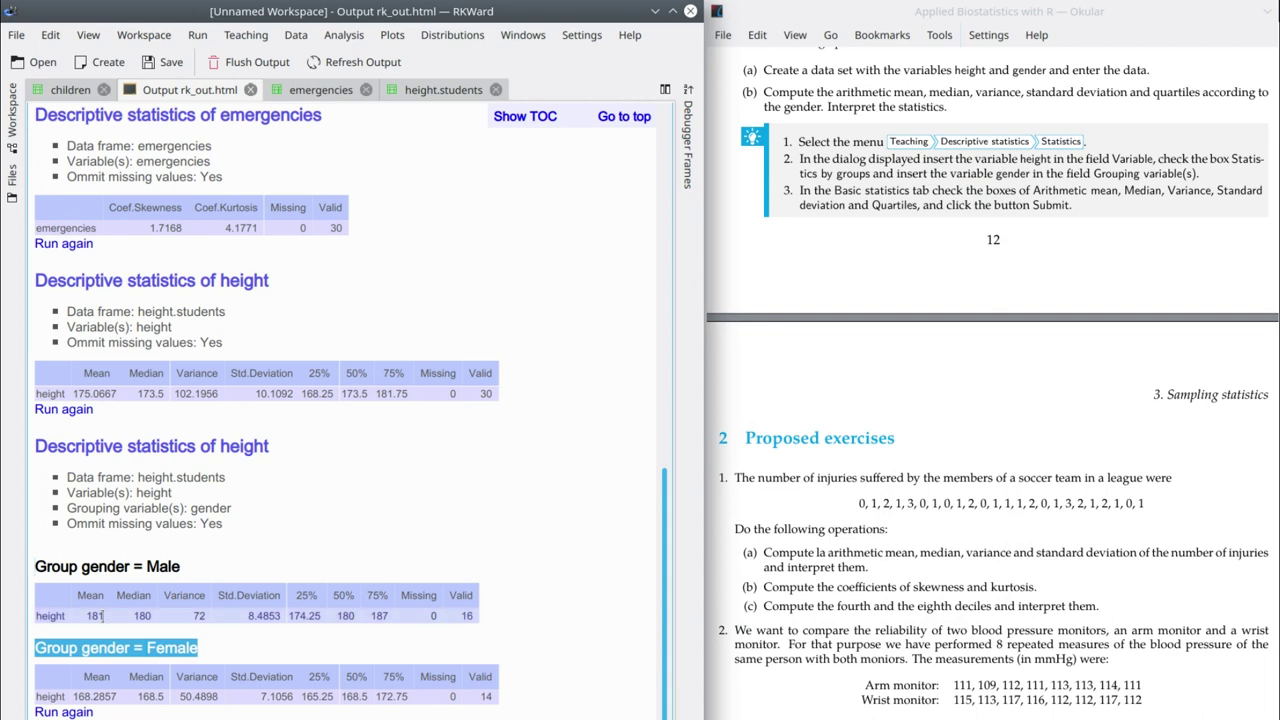
{"action": "left_click_drag", "start_coordinate": [102, 616], "coordinate": [86, 616]}
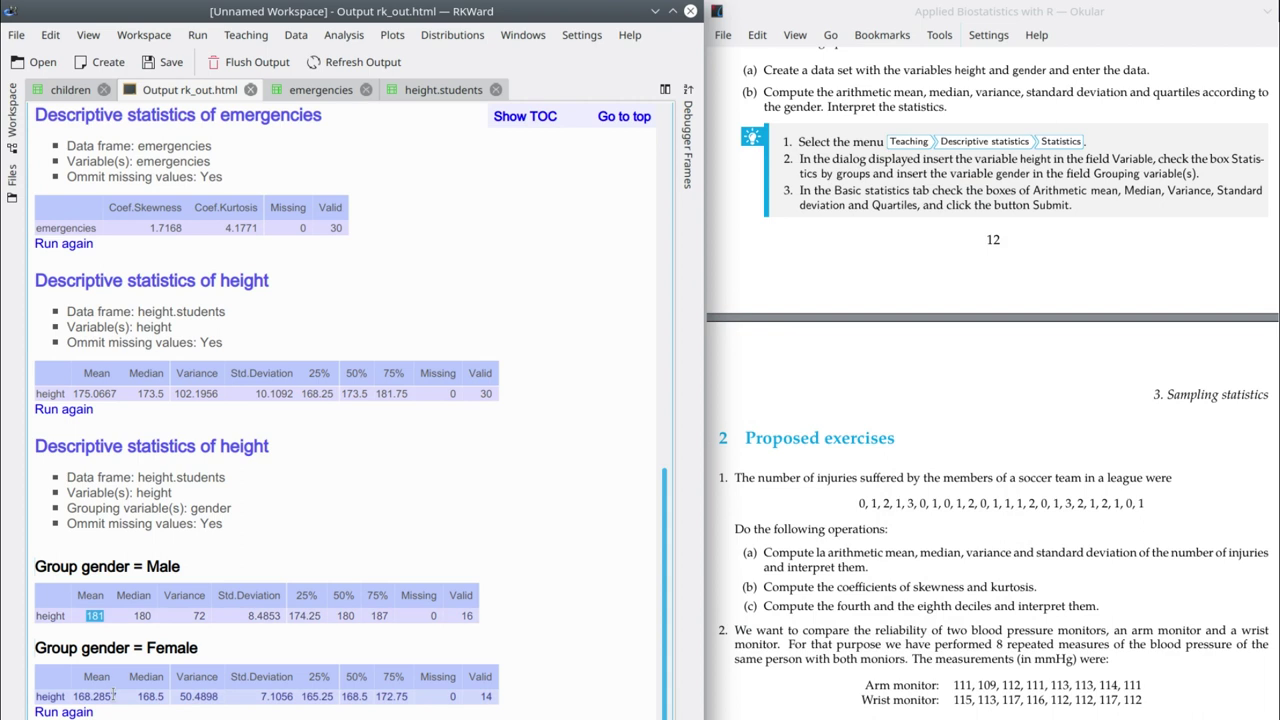
{"action": "left_click_drag", "start_coordinate": [117, 695], "coordinate": [70, 697]}
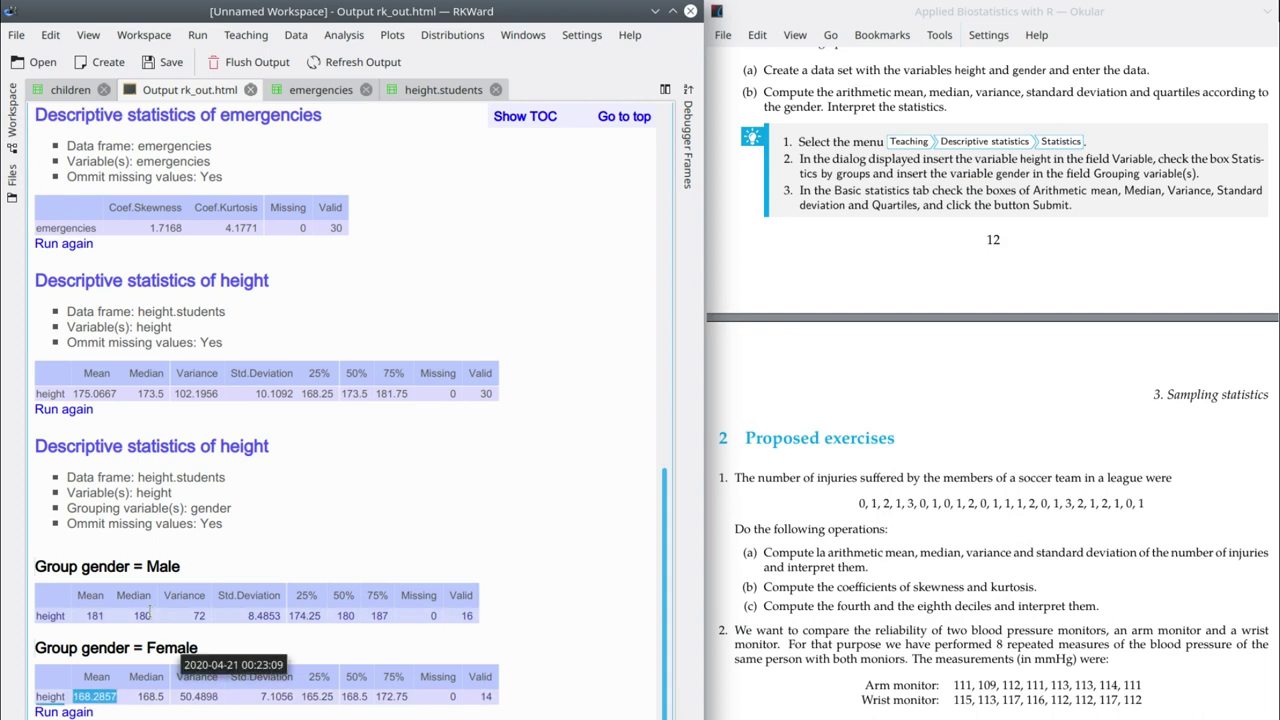
{"action": "left_click_drag", "start_coordinate": [152, 616], "coordinate": [132, 616]}
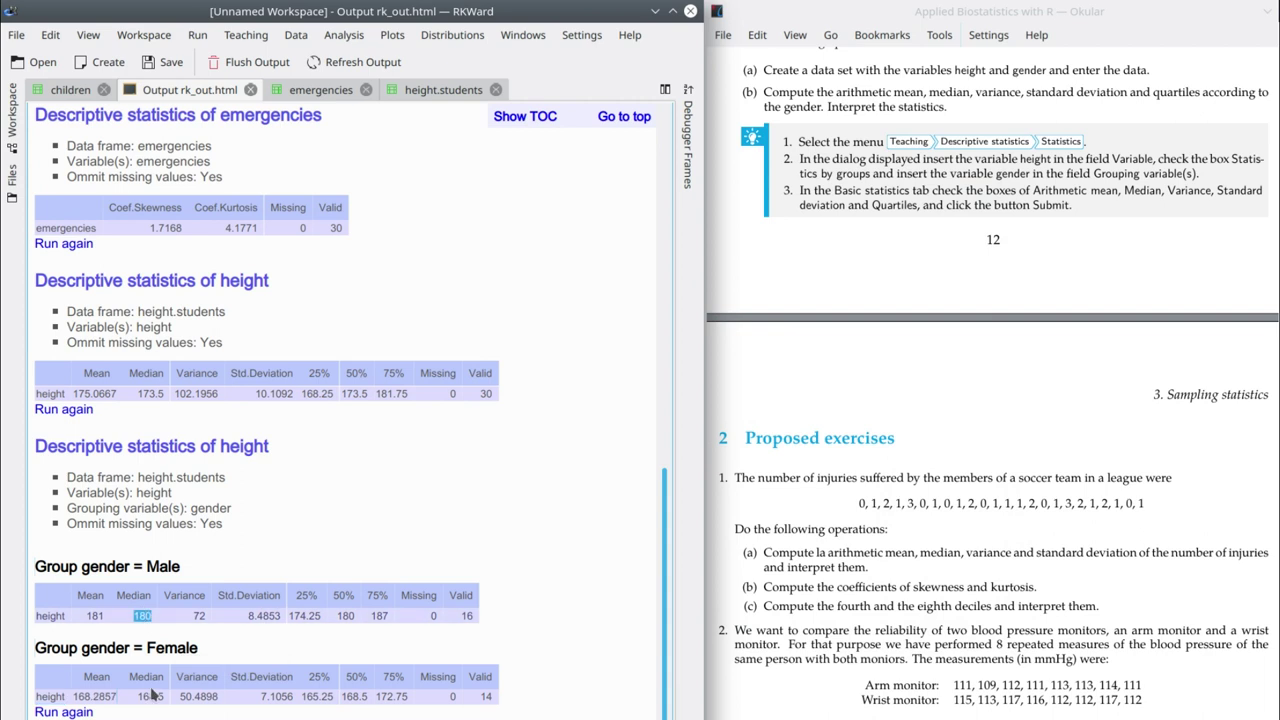
{"action": "double_click", "coordinate": [151, 697]}
{"action": "double_click", "coordinate": [265, 616]}
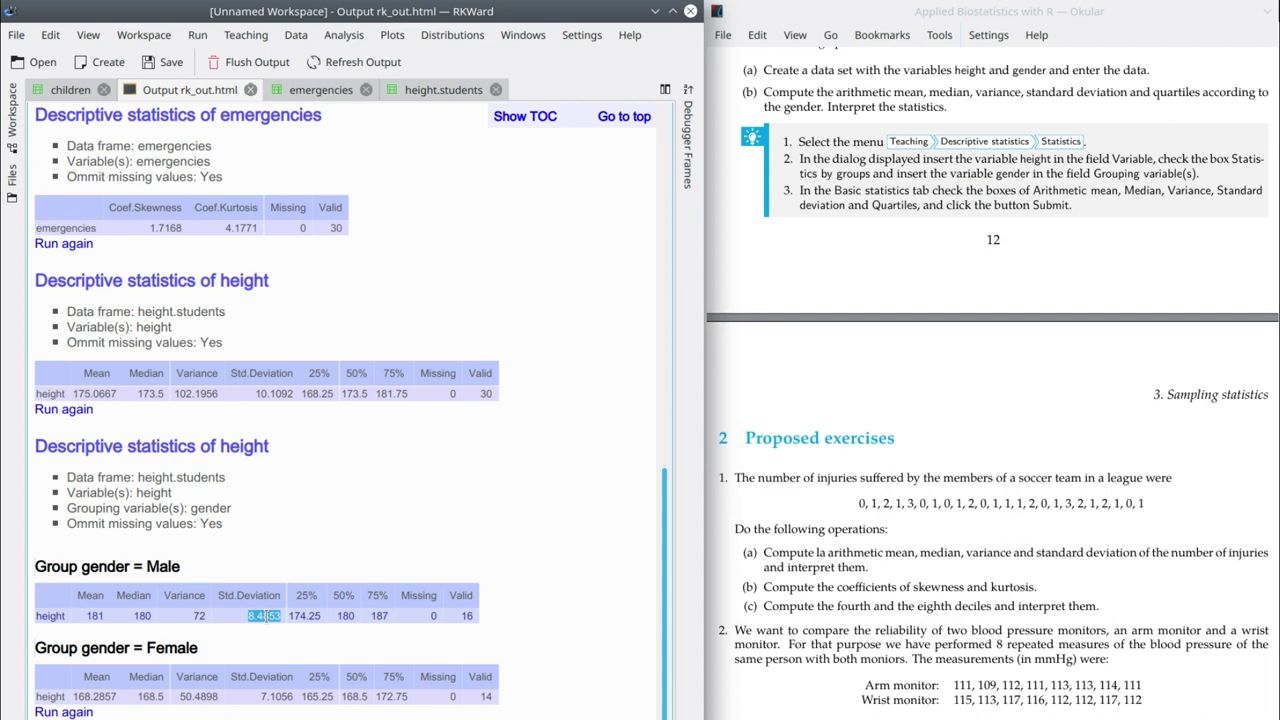
{"action": "double_click", "coordinate": [276, 697]}
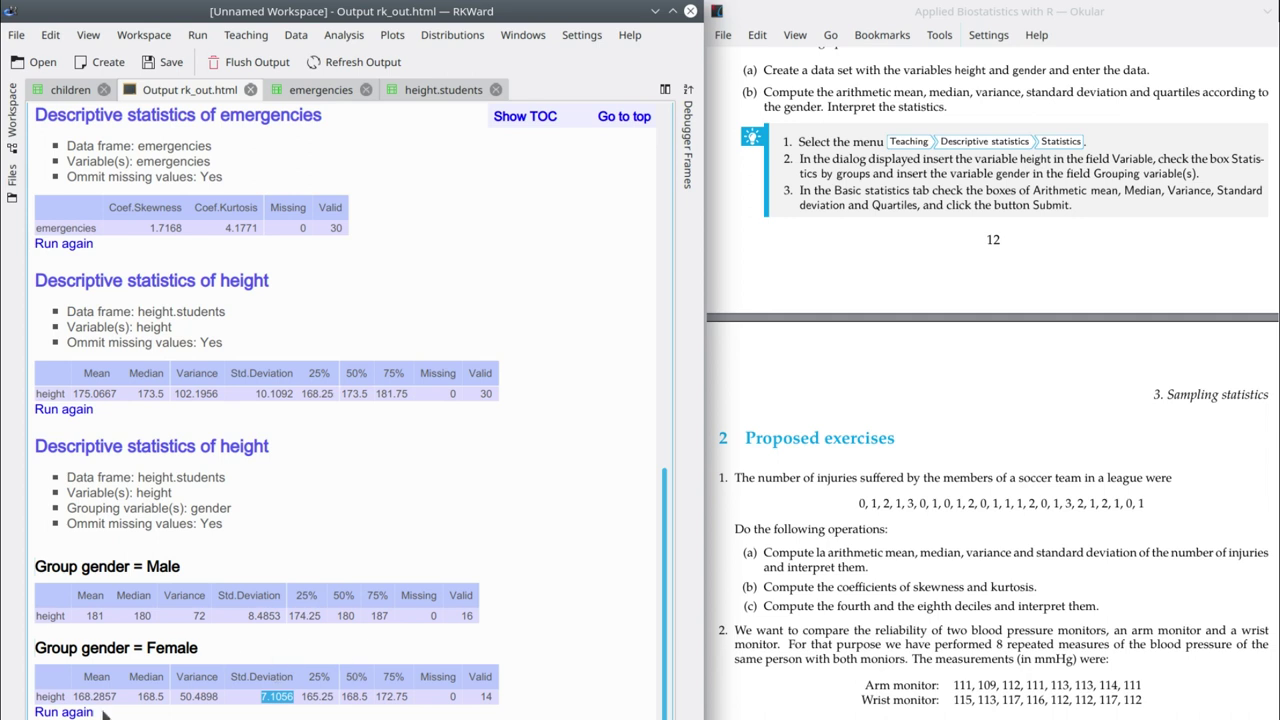
Rerun the height analysis grouped by gender with Coefficient of variation added.
{"action": "left_click", "coordinate": [66, 712]}
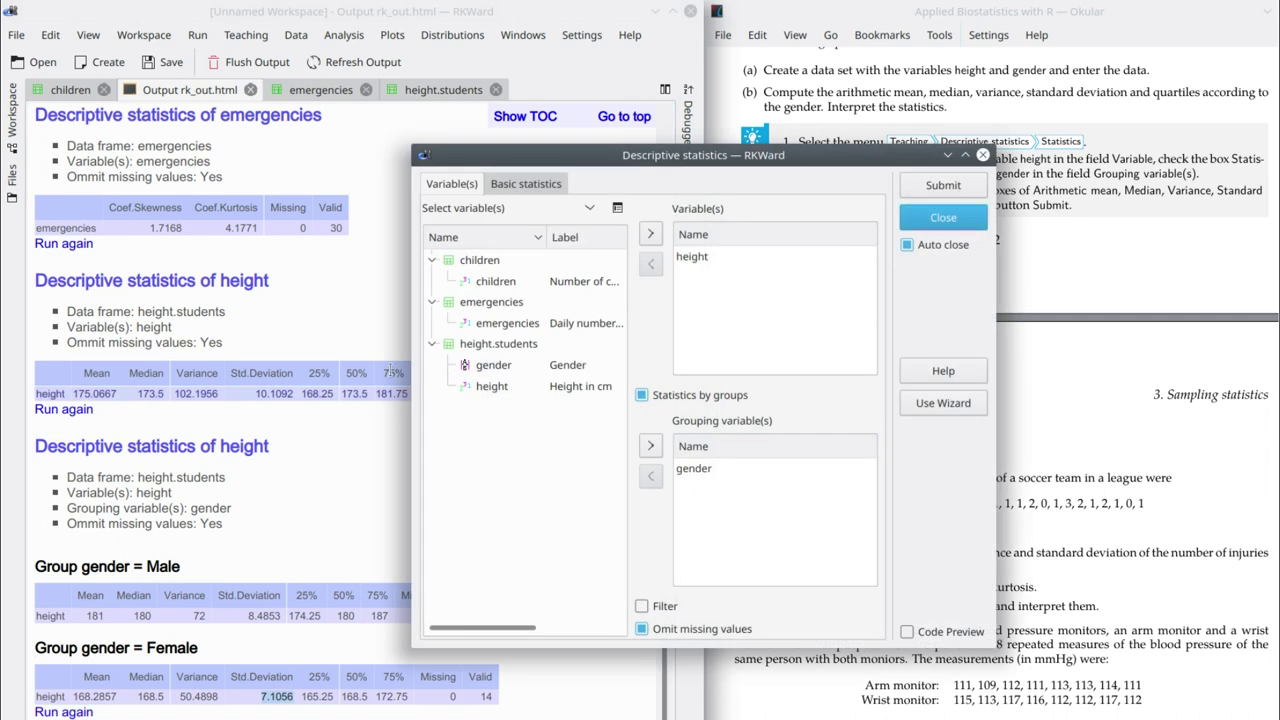
{"action": "left_click", "coordinate": [524, 184]}
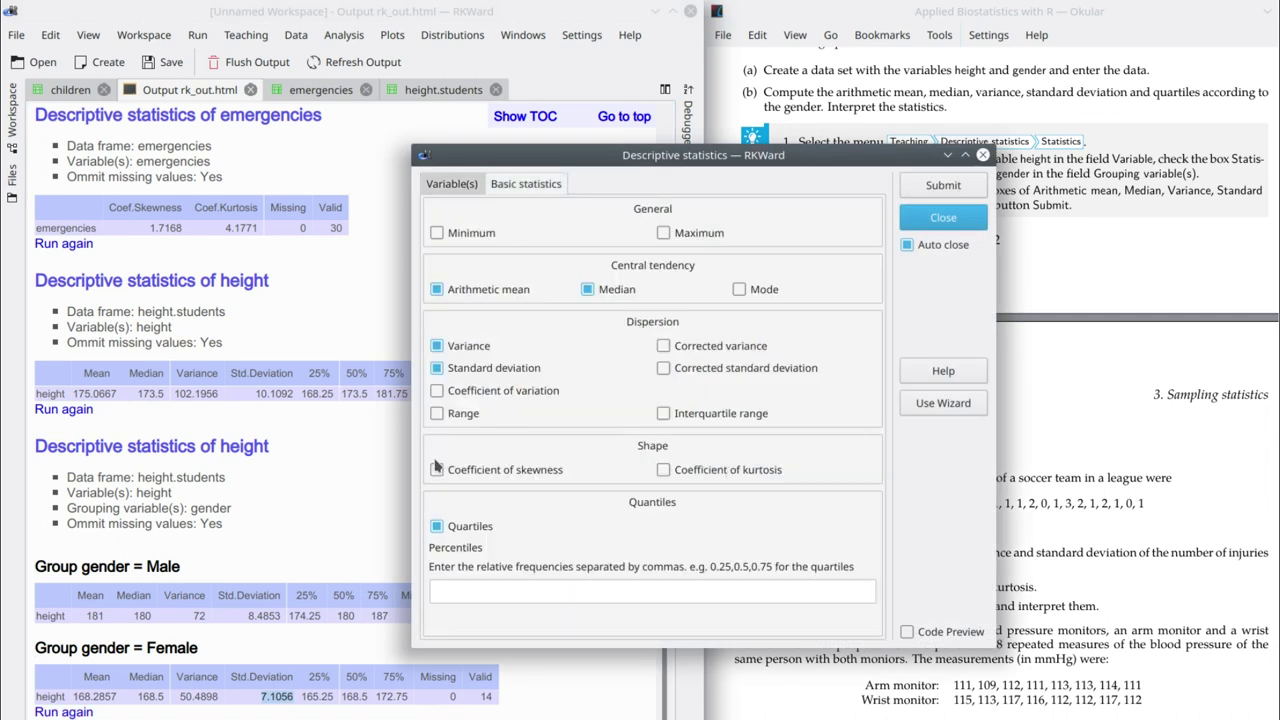
{"action": "left_click", "coordinate": [439, 396]}
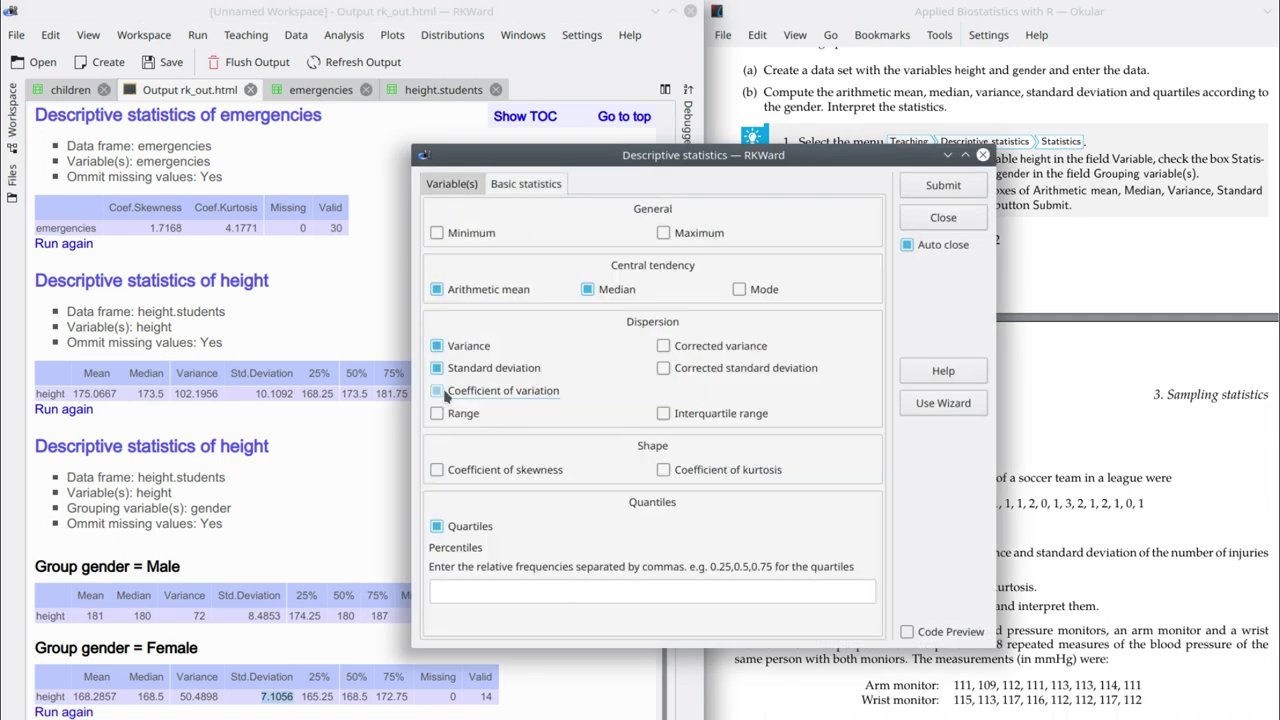
{"action": "left_click", "coordinate": [965, 192]}
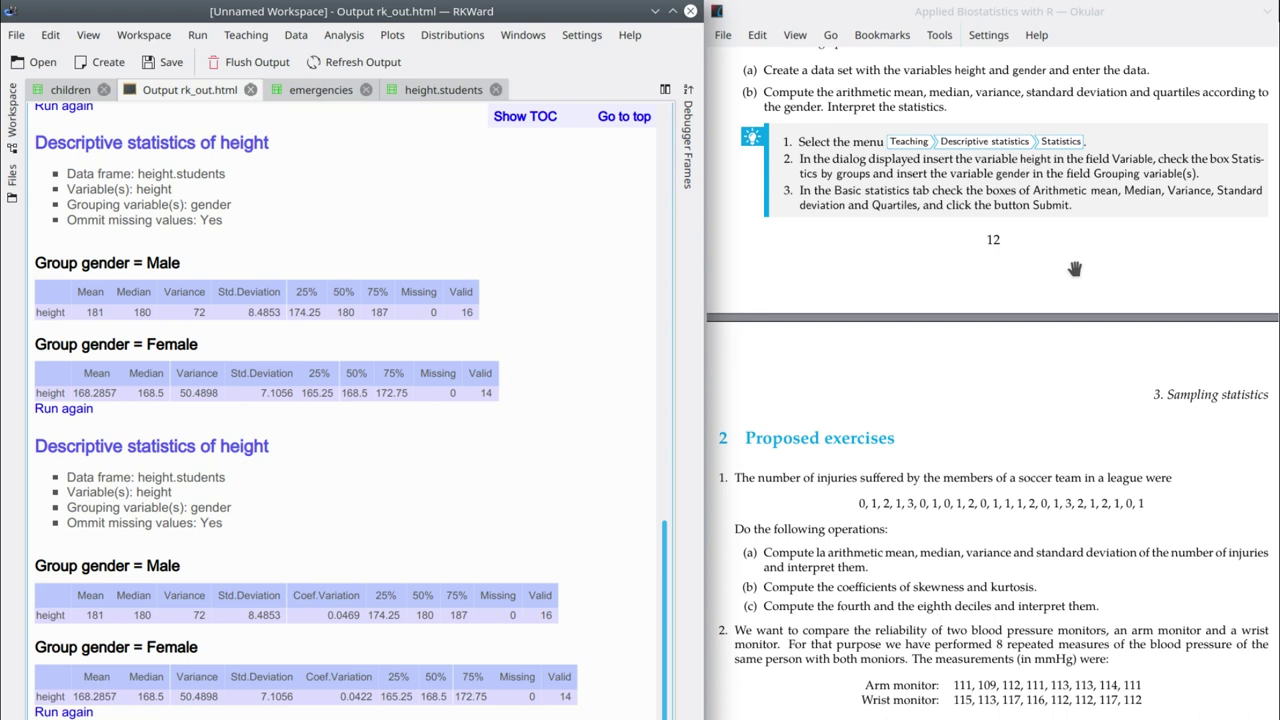
Rerun the height analysis grouped by gender with Coefficient of skewness and Coefficient of kurtosis added.
{"action": "left_click", "coordinate": [60, 712]}
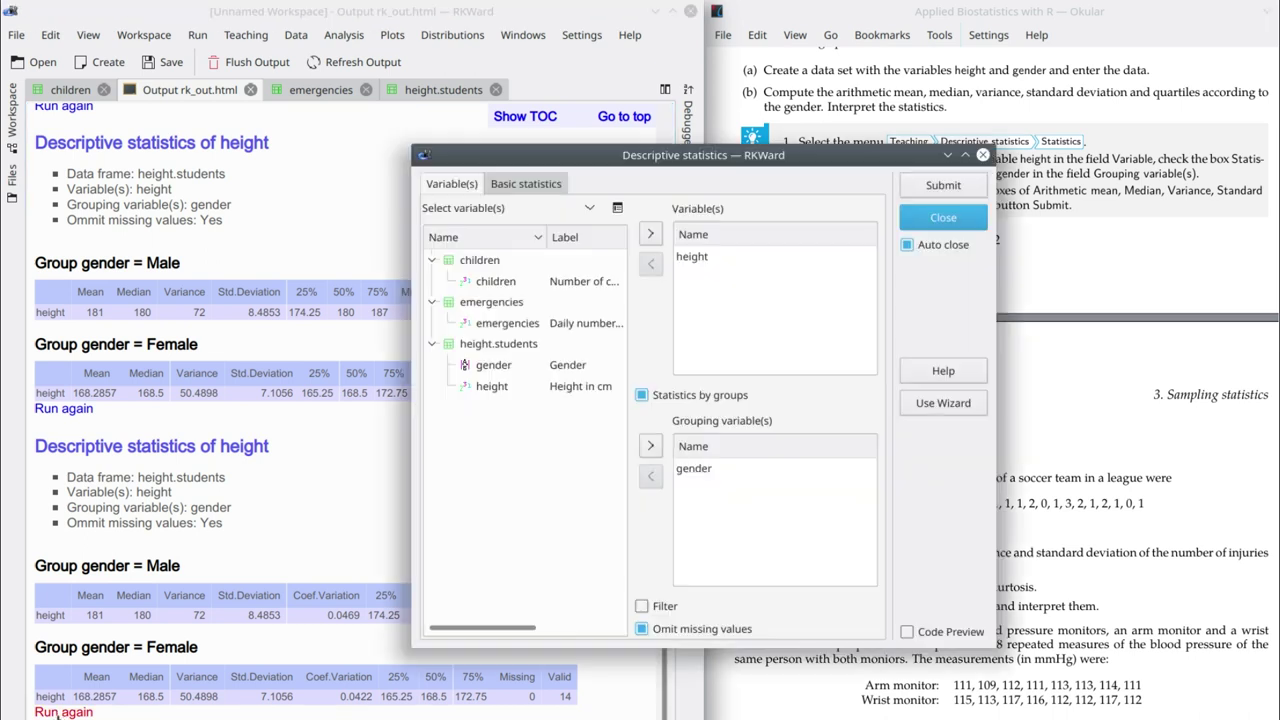
{"action": "left_click", "coordinate": [528, 186]}
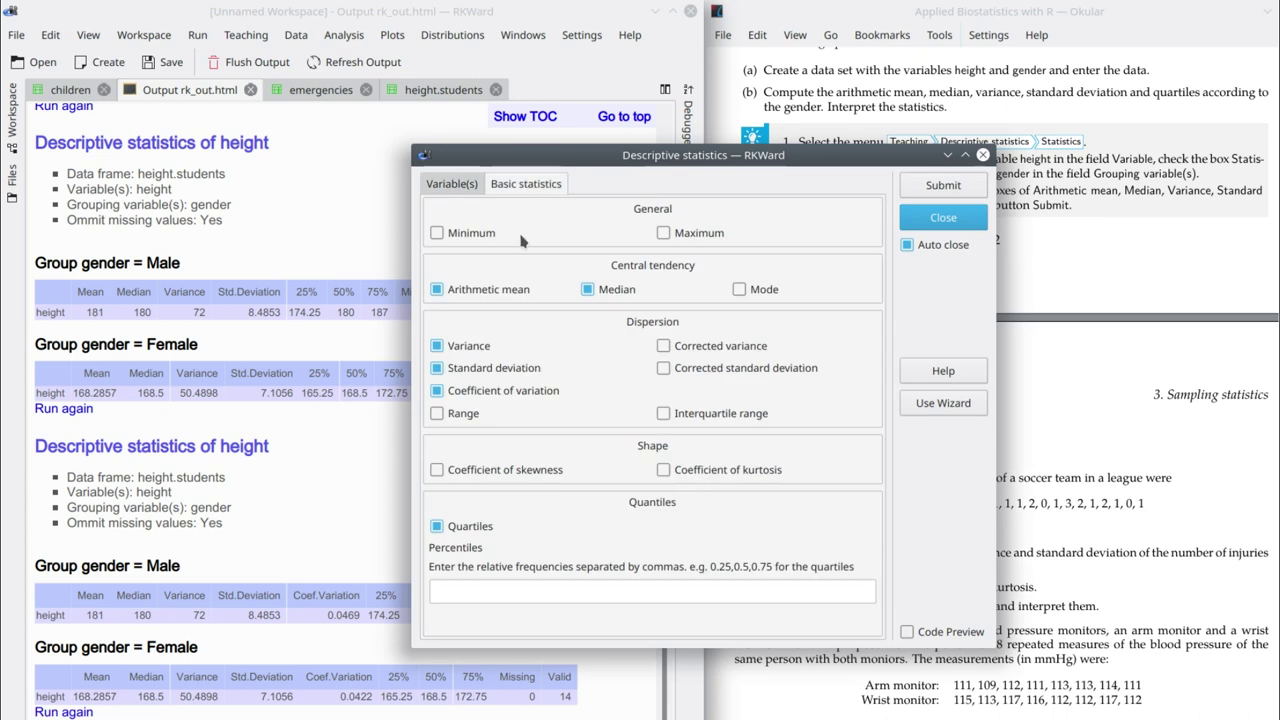
{"action": "left_click", "coordinate": [437, 471]}
{"action": "left_click", "coordinate": [663, 470]}
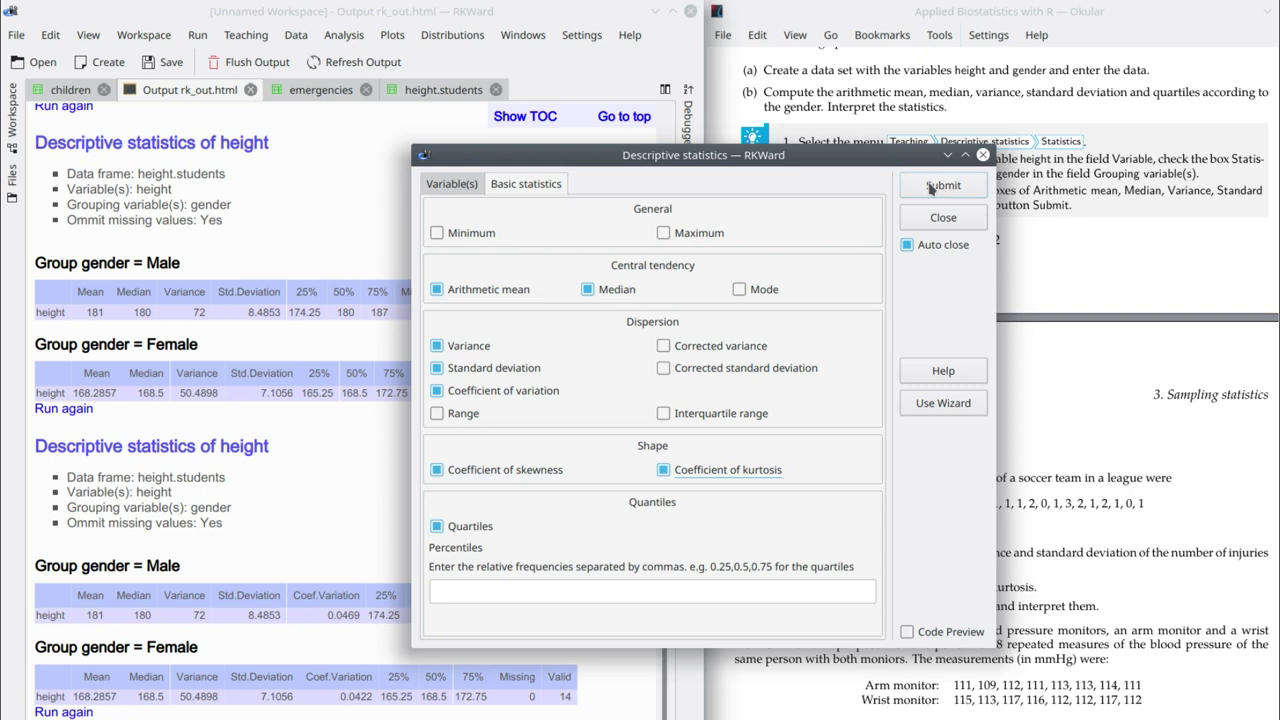
{"action": "left_click", "coordinate": [930, 188]}
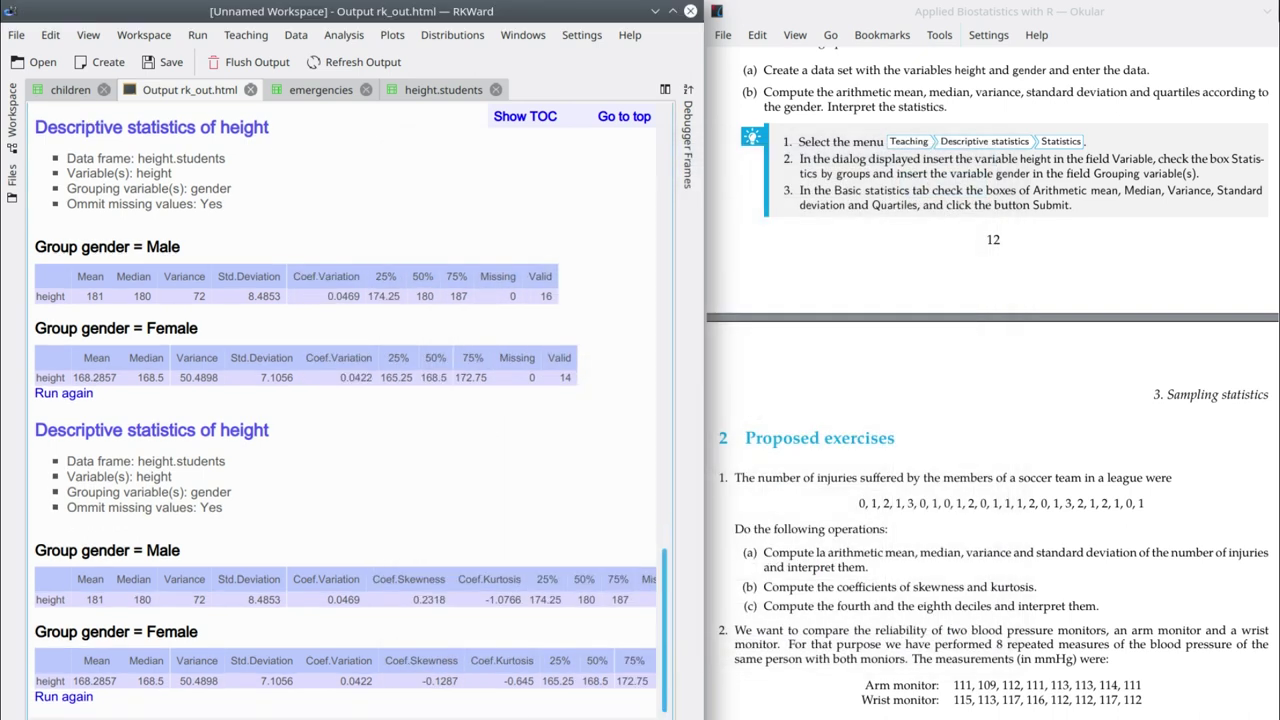
{"action": "scroll", "coordinate": [437, 626], "scroll_direction": "right", "scroll_amount": 2}
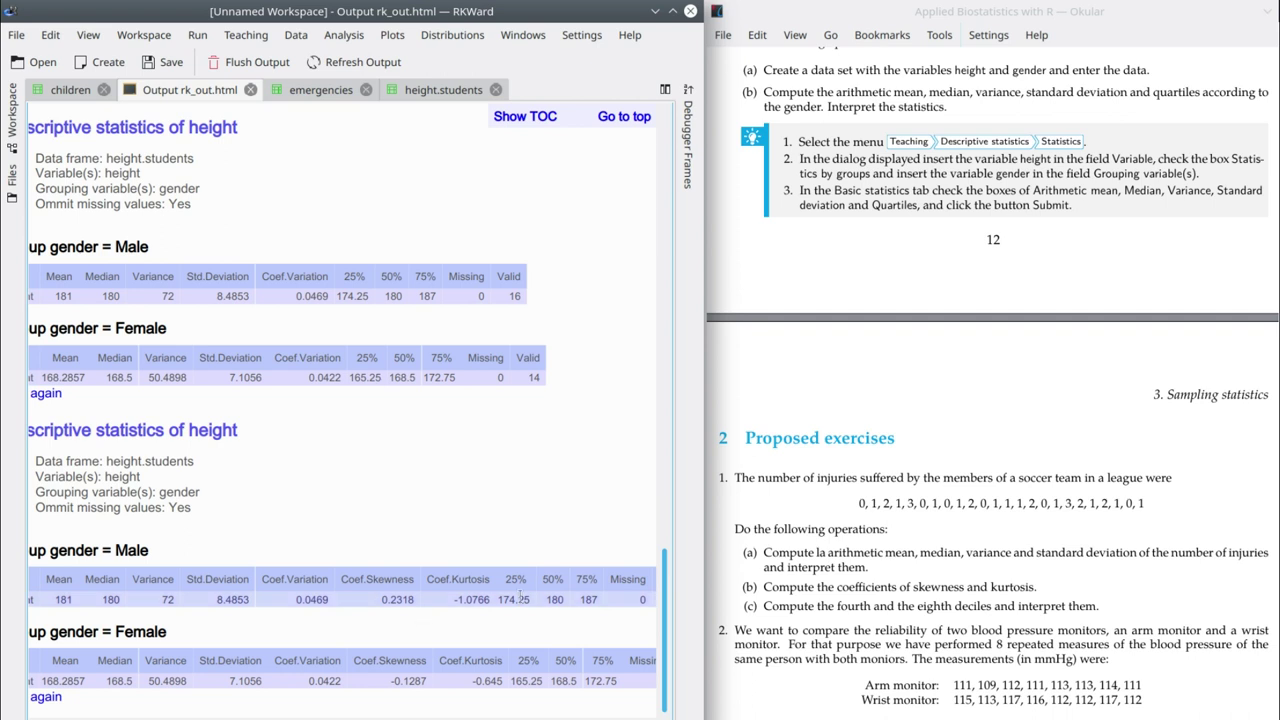
Look through the Proposed exercises section of the sampling statistics chapter in the Okular document.
{"action": "scroll", "coordinate": [1083, 338], "scroll_direction": "down", "scroll_amount": 3}
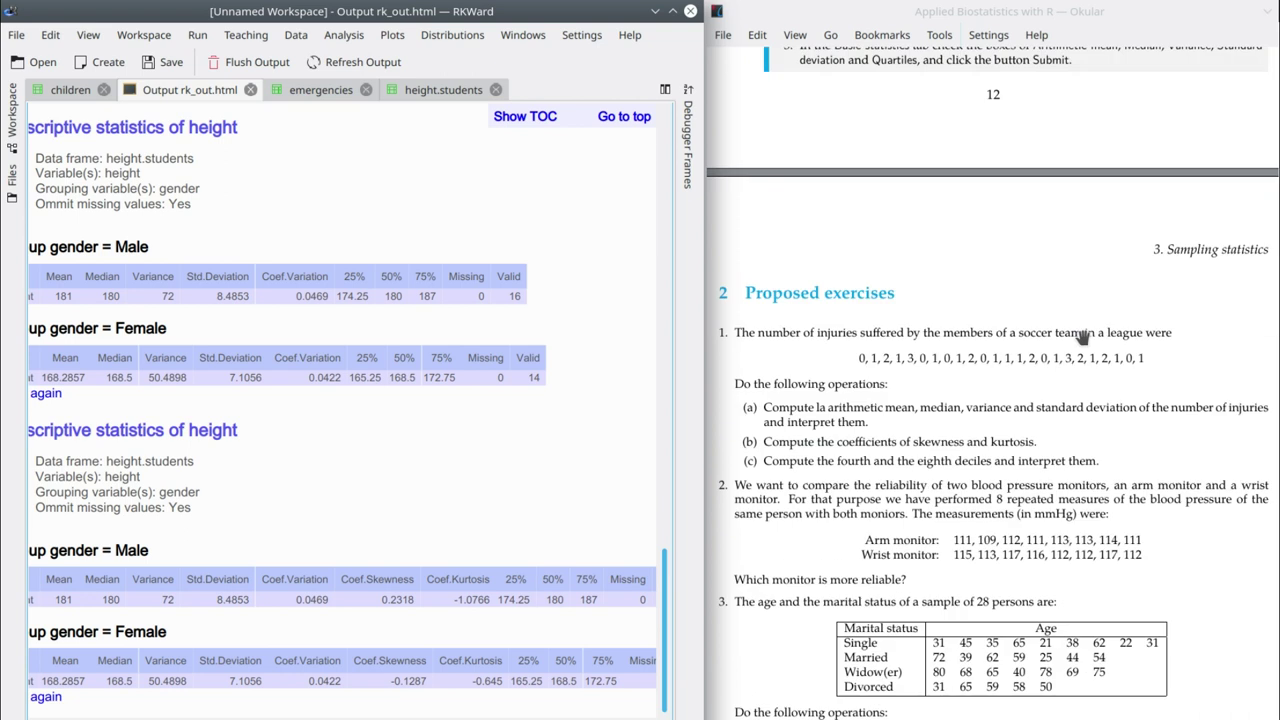
{"action": "scroll", "coordinate": [1083, 338], "scroll_direction": "up", "scroll_amount": 5}
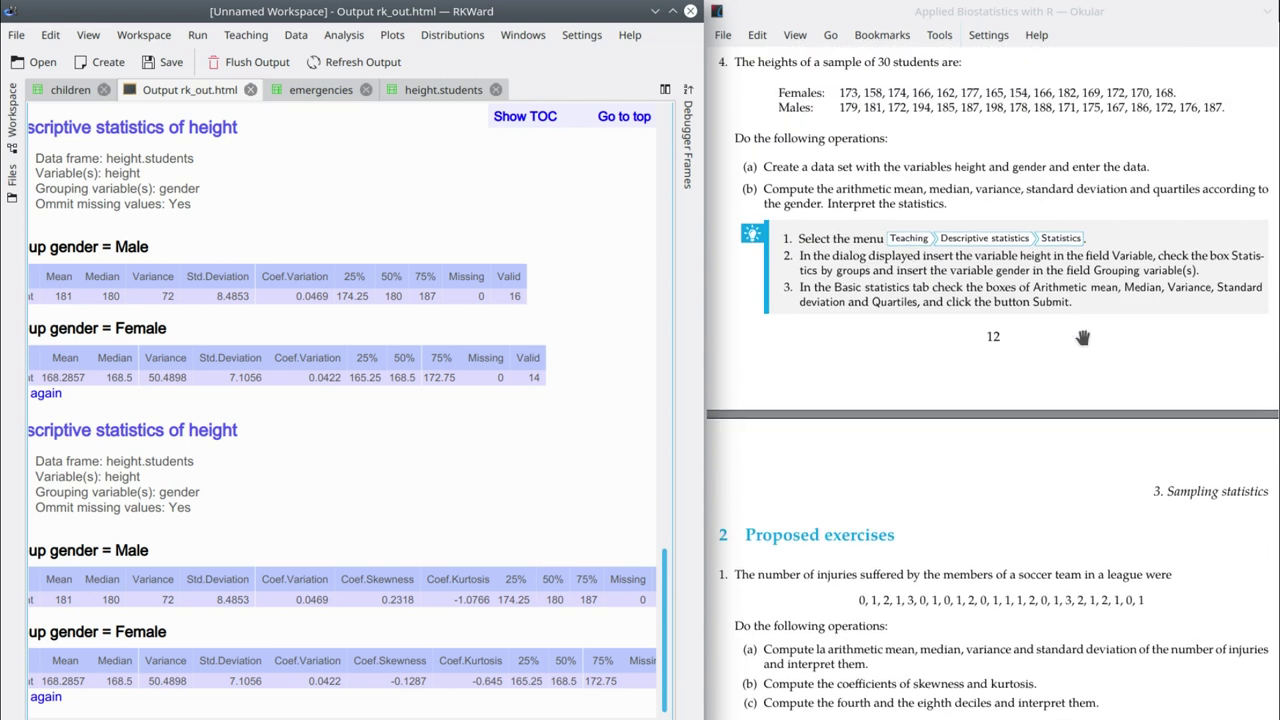
{"action": "scroll", "coordinate": [1083, 338], "scroll_direction": "down", "scroll_amount": 6}
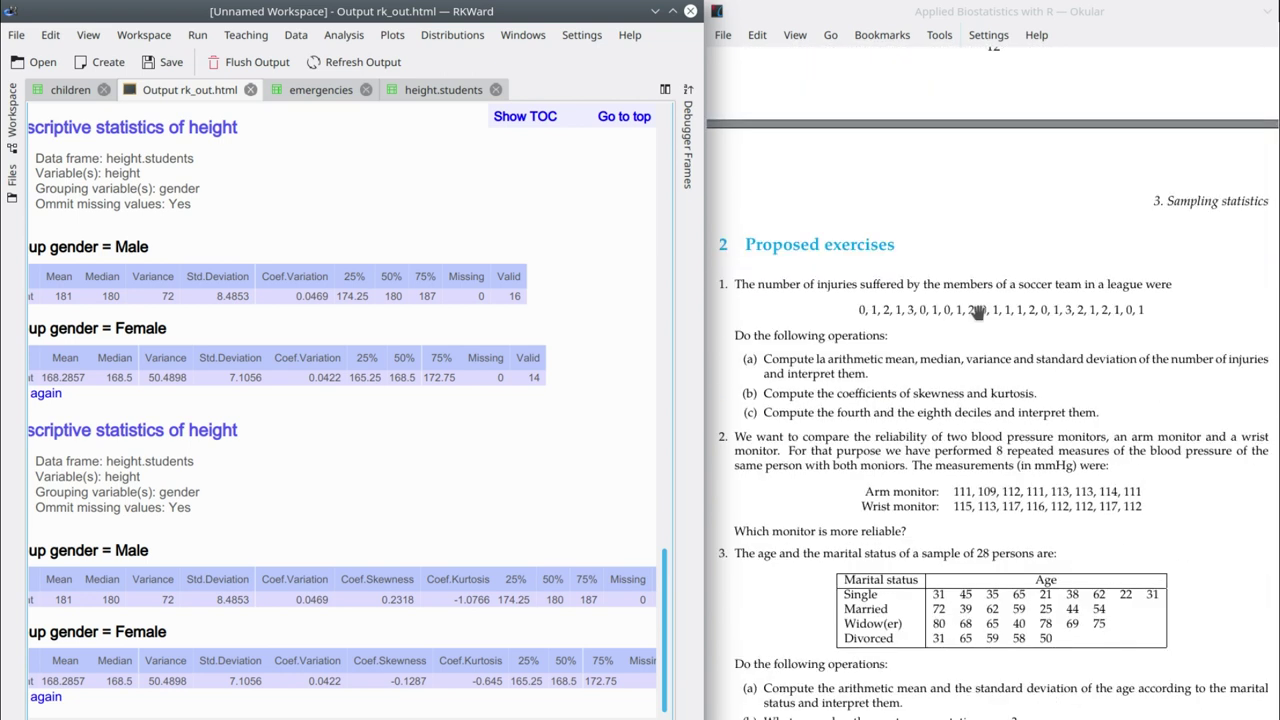
{"action": "scroll", "coordinate": [1090, 459], "scroll_direction": "down", "scroll_amount": 3}
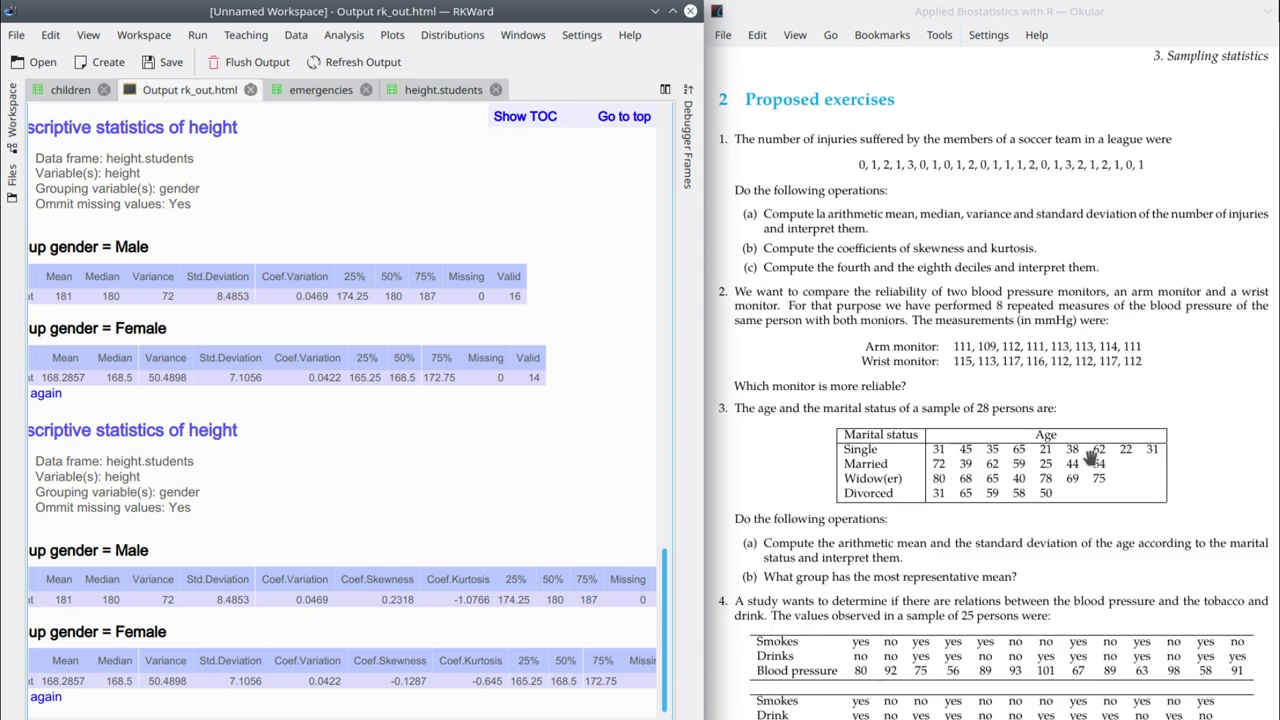